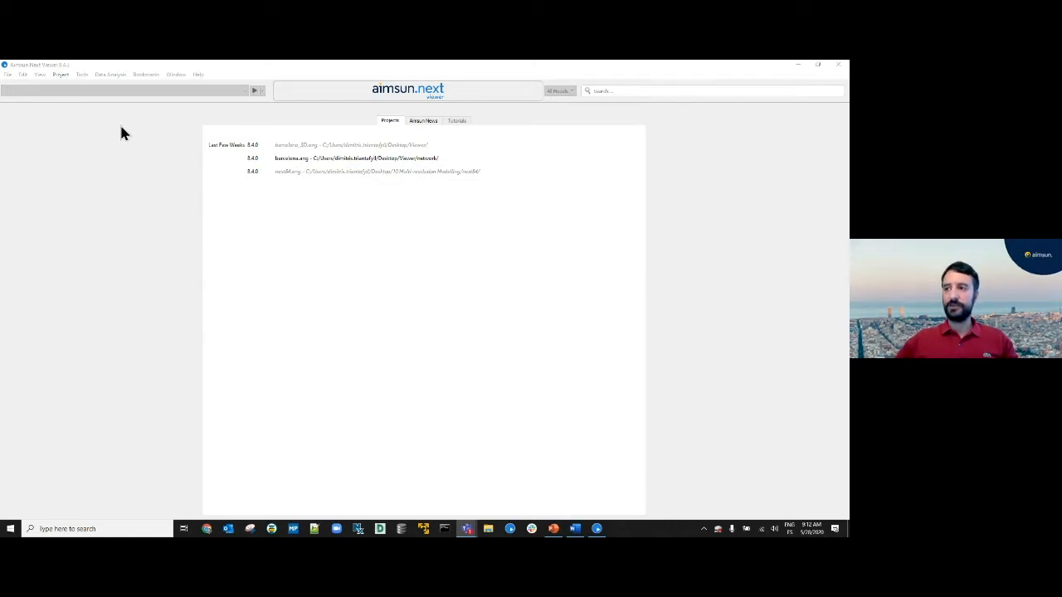
Step: Review the system preferences categories from General through Microsimulator and close the preferences without changing anything
{"action": "left_click", "coordinate": [24, 75]}
{"action": "mouse_move", "coordinate": [37, 83]}
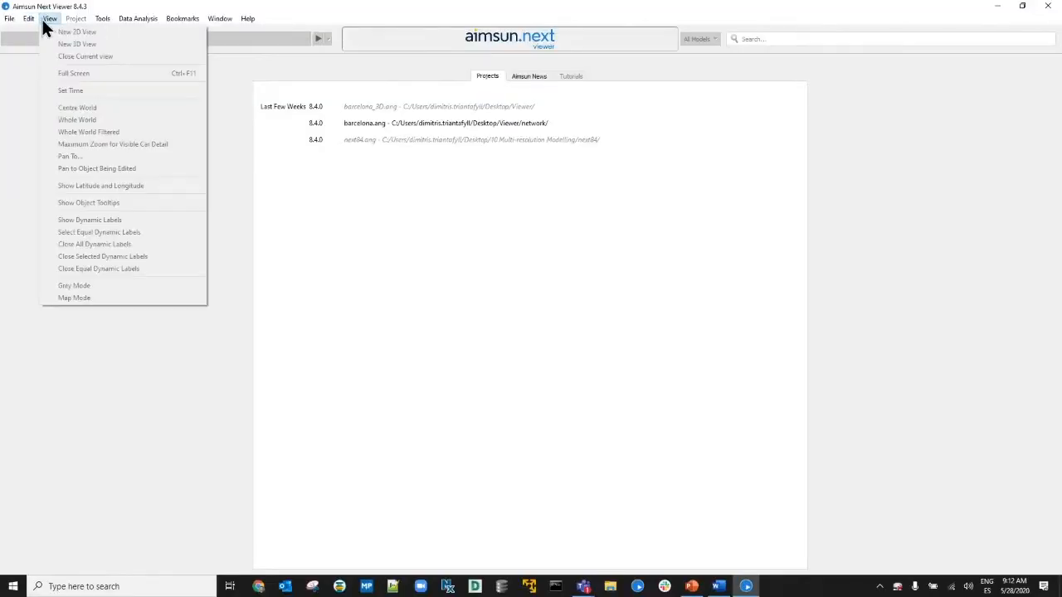
{"action": "mouse_move", "coordinate": [28, 25]}
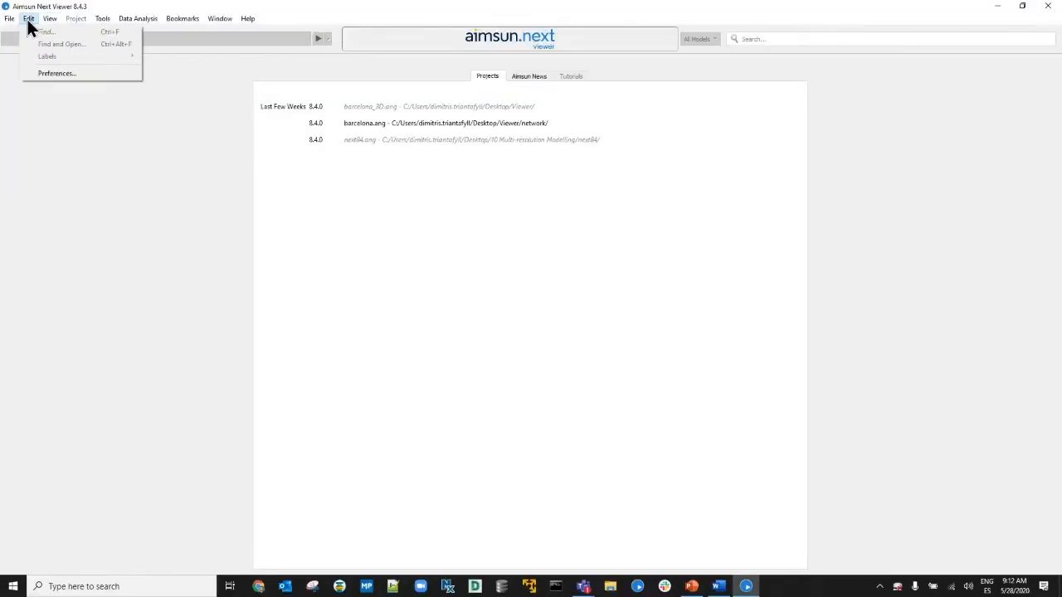
{"action": "left_click", "coordinate": [57, 73]}
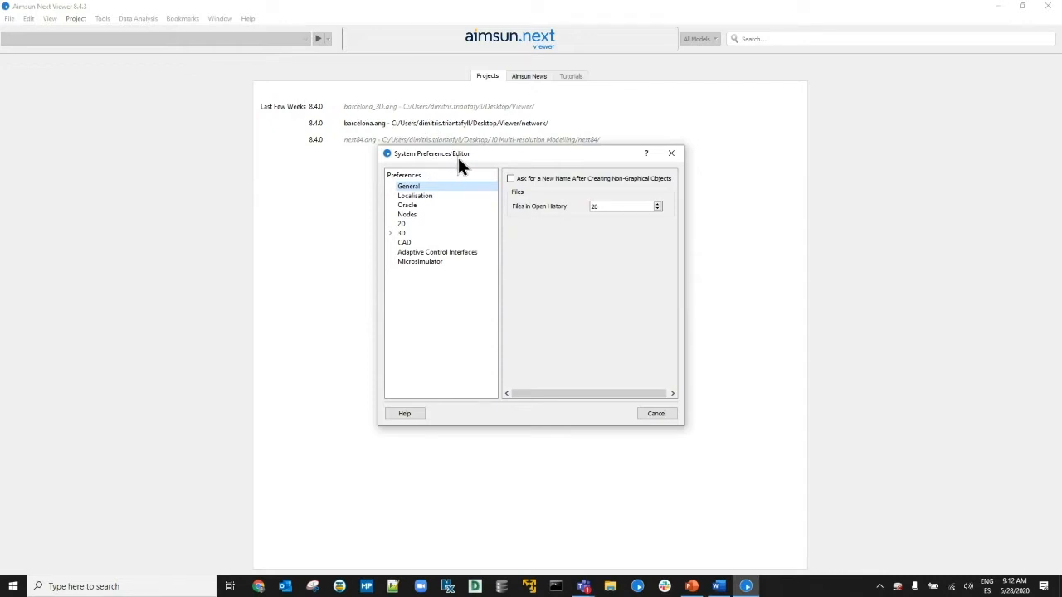
{"action": "left_click", "coordinate": [429, 193]}
{"action": "left_click", "coordinate": [429, 190]}
{"action": "left_click", "coordinate": [429, 196]}
{"action": "left_click", "coordinate": [426, 203]}
{"action": "left_click", "coordinate": [426, 214]}
{"action": "left_click", "coordinate": [426, 224]}
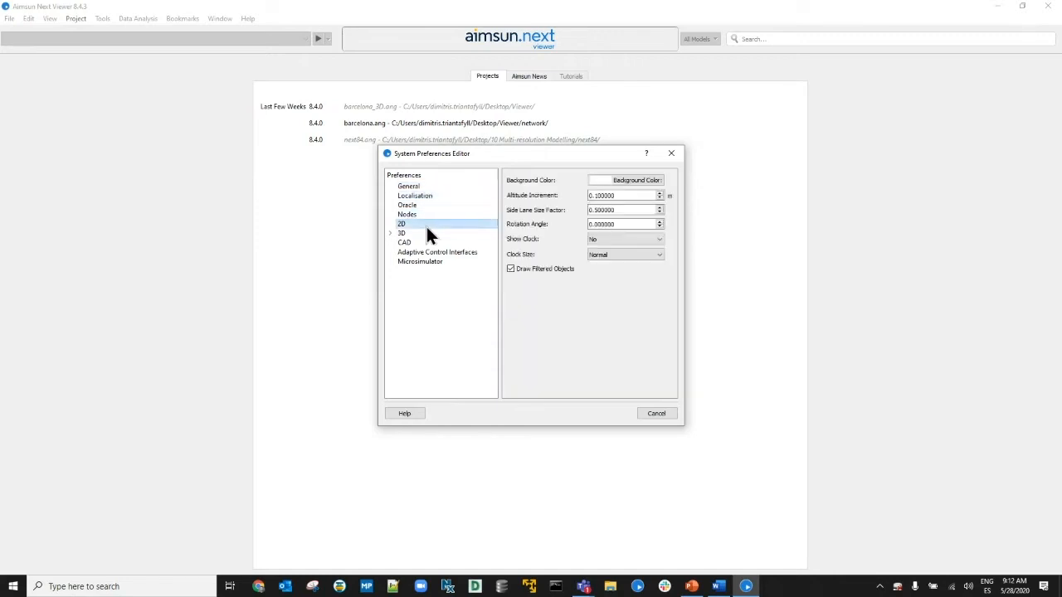
{"action": "left_click", "coordinate": [425, 232]}
{"action": "left_click", "coordinate": [425, 241]}
{"action": "left_click", "coordinate": [424, 251]}
{"action": "left_click", "coordinate": [425, 261]}
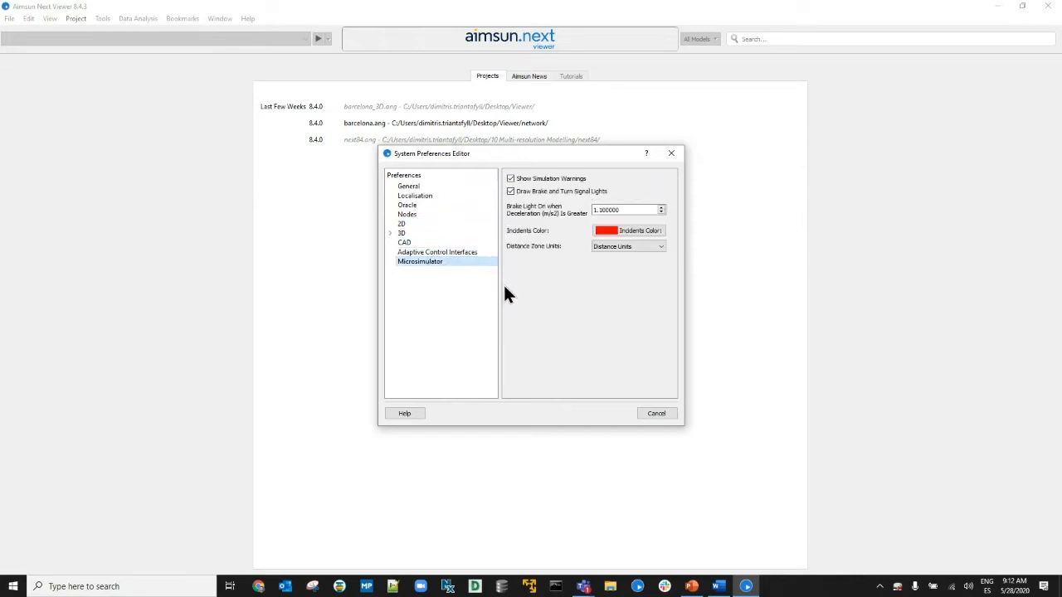
{"action": "left_click", "coordinate": [663, 415]}
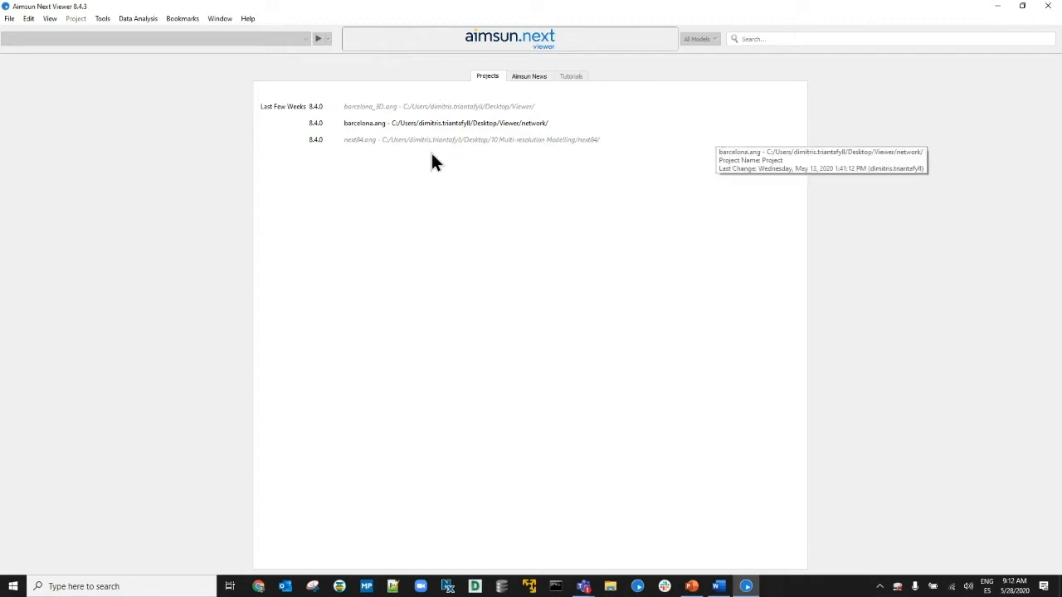
Step: Read through the Aimsun news, including the upcoming events and the training calendar, and return to the project list
{"action": "left_click", "coordinate": [529, 80]}
{"action": "scroll", "coordinate": [329, 195], "scroll_direction": "down", "scroll_amount": 5}
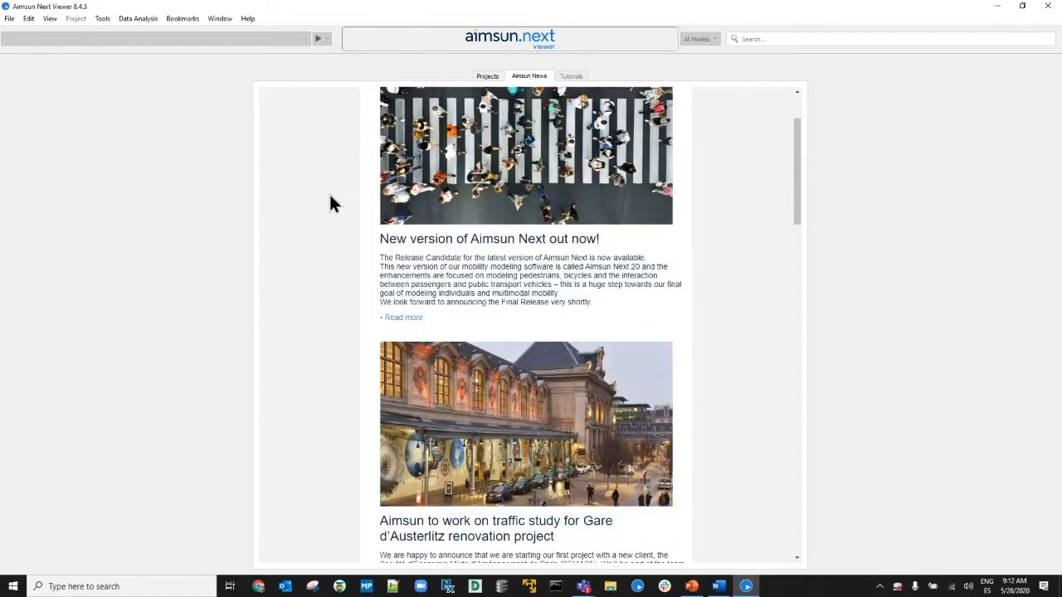
{"action": "scroll", "coordinate": [331, 197], "scroll_direction": "down", "scroll_amount": 6}
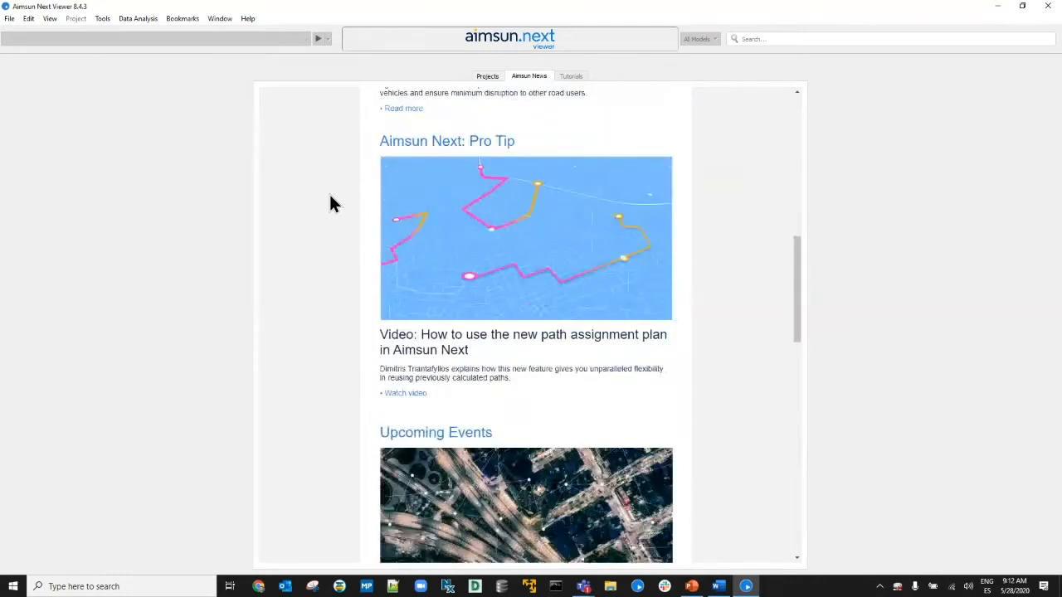
{"action": "scroll", "coordinate": [330, 204], "scroll_direction": "up", "scroll_amount": 3}
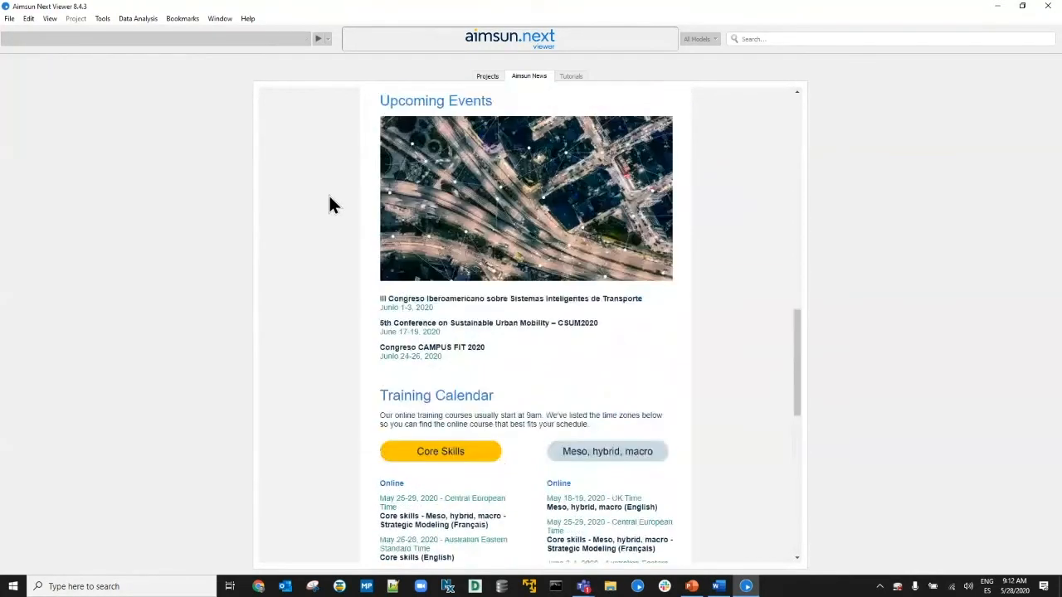
{"action": "scroll", "coordinate": [330, 203], "scroll_direction": "down", "scroll_amount": 2}
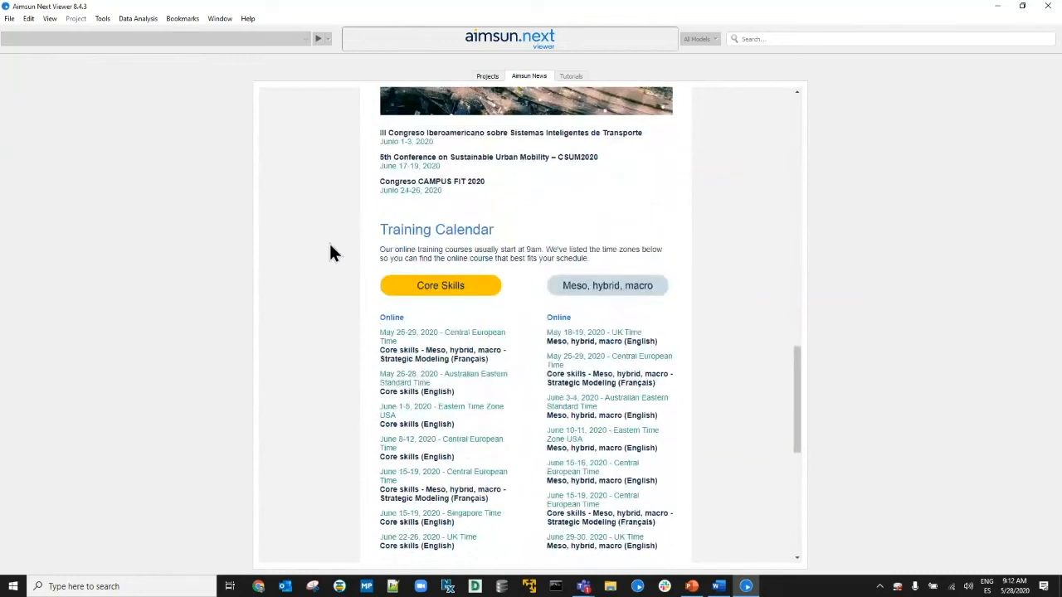
{"action": "scroll", "coordinate": [329, 247], "scroll_direction": "down", "scroll_amount": 5}
{"action": "scroll", "coordinate": [328, 249], "scroll_direction": "up", "scroll_amount": 3}
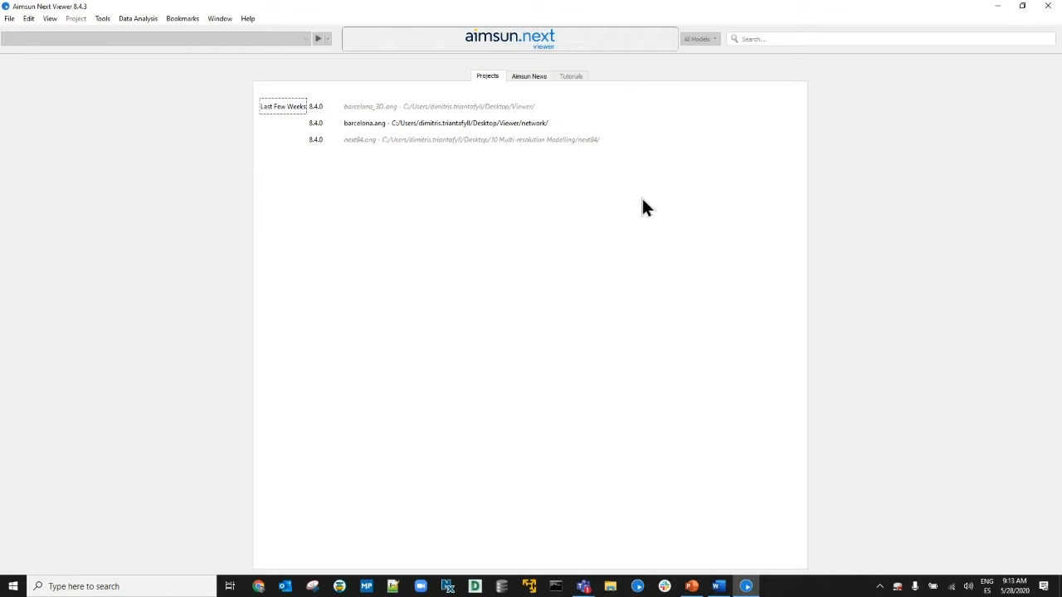
{"action": "left_click", "coordinate": [9, 20]}
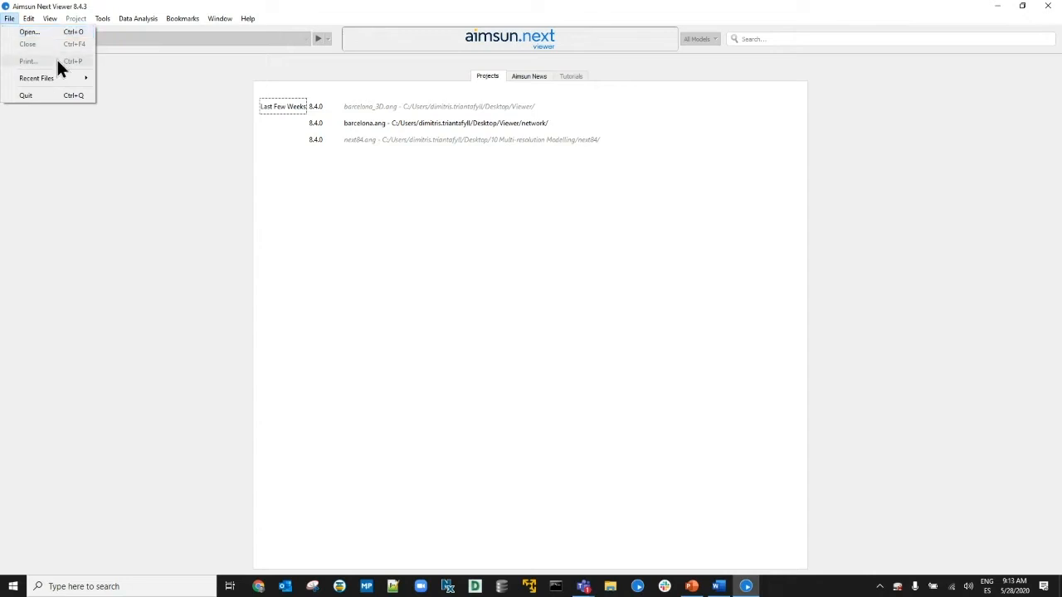
{"action": "mouse_move", "coordinate": [61, 78]}
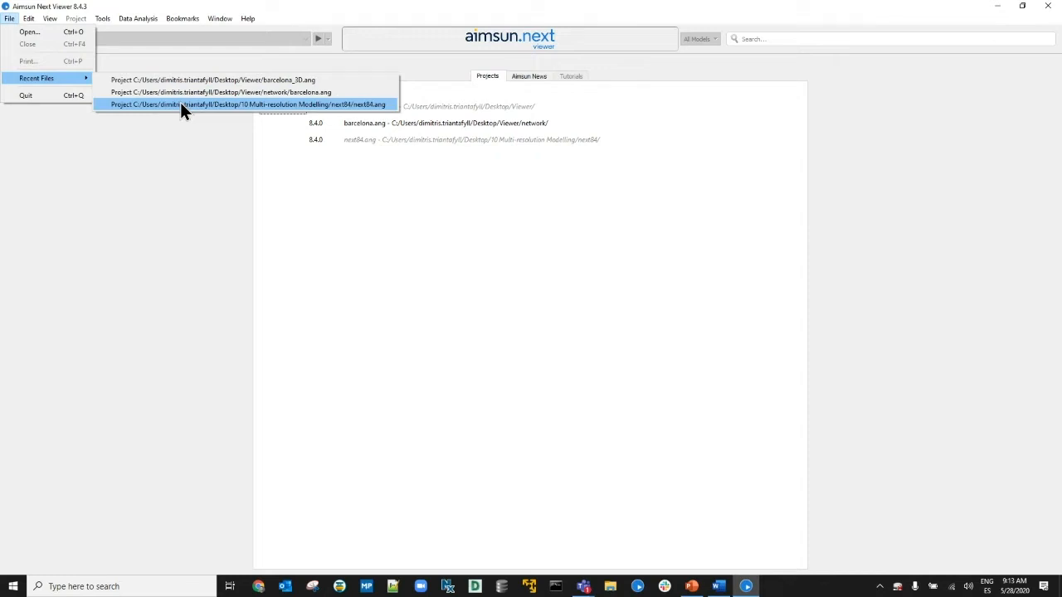
{"action": "left_click", "coordinate": [175, 131]}
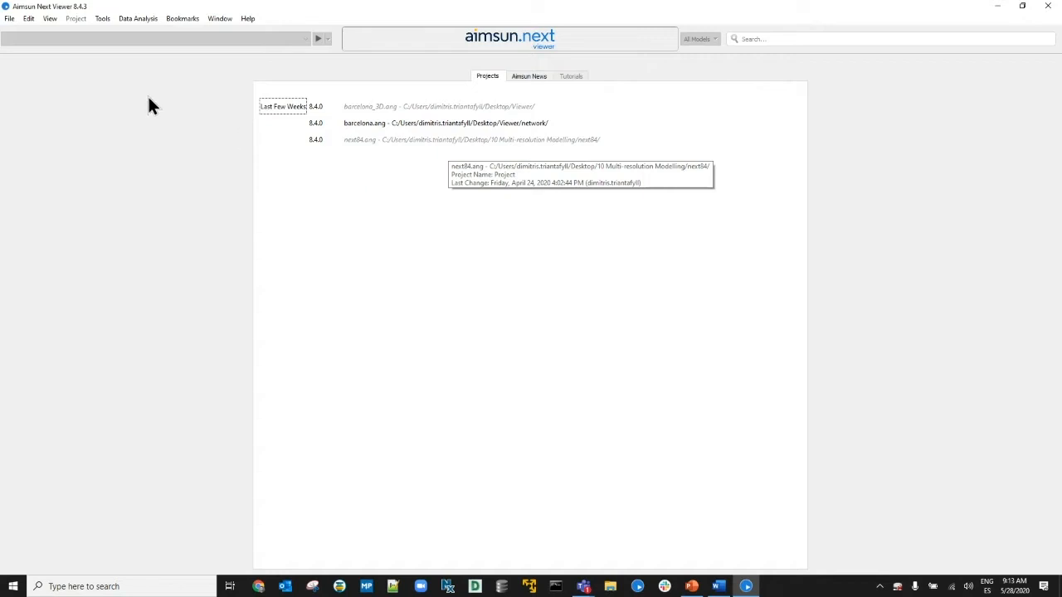
Step: Open the project file barcelona.ang from the network folder inside the Viewer folder on the Desktop
{"action": "left_click", "coordinate": [10, 18]}
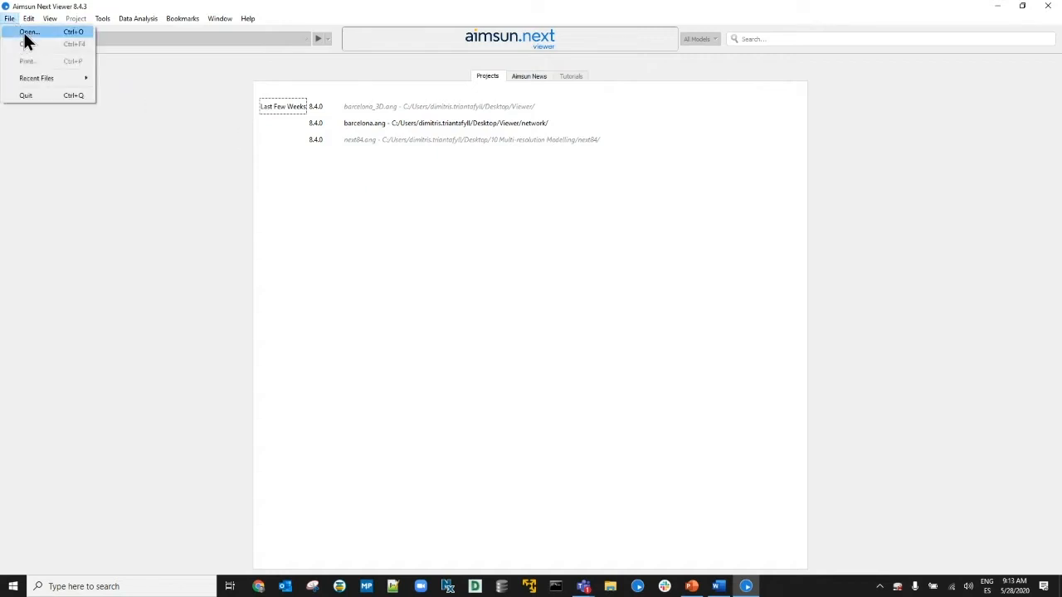
{"action": "left_click", "coordinate": [25, 32]}
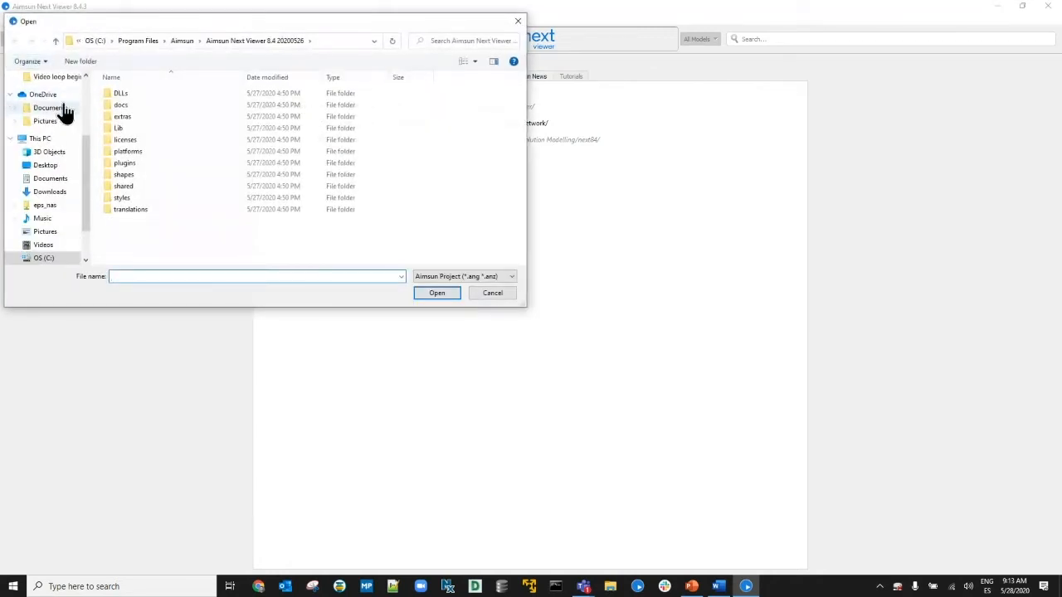
{"action": "left_click", "coordinate": [61, 165]}
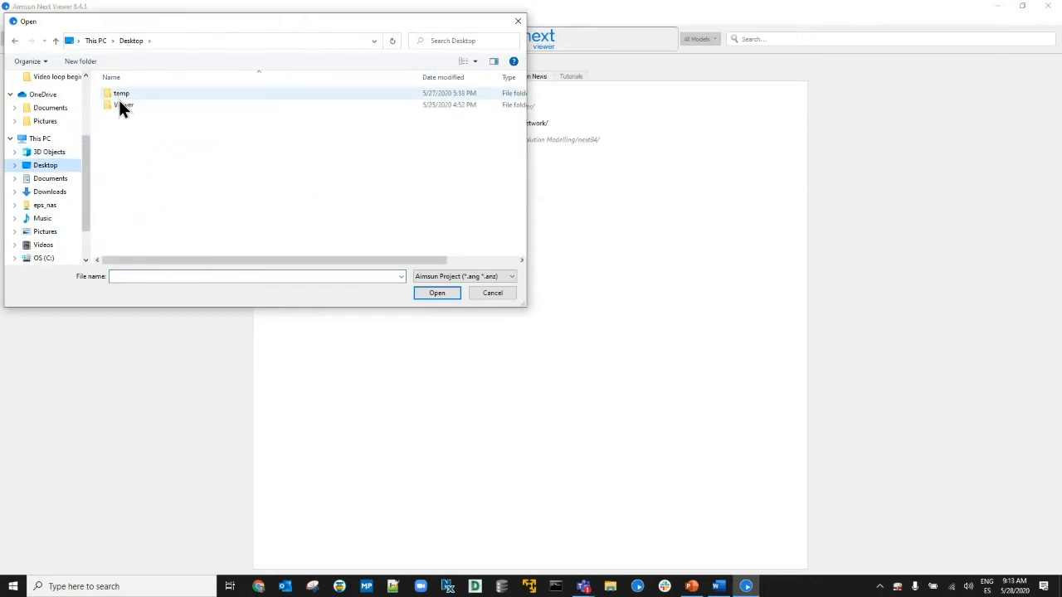
{"action": "double_click", "coordinate": [119, 104]}
{"action": "double_click", "coordinate": [126, 96]}
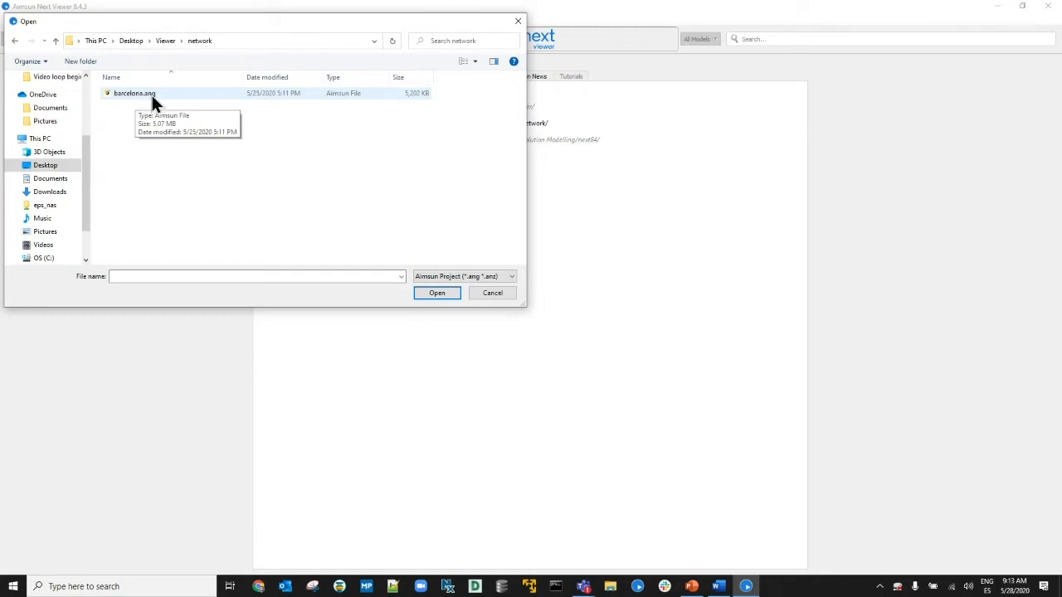
{"action": "left_click", "coordinate": [154, 100]}
{"action": "left_click", "coordinate": [438, 293]}
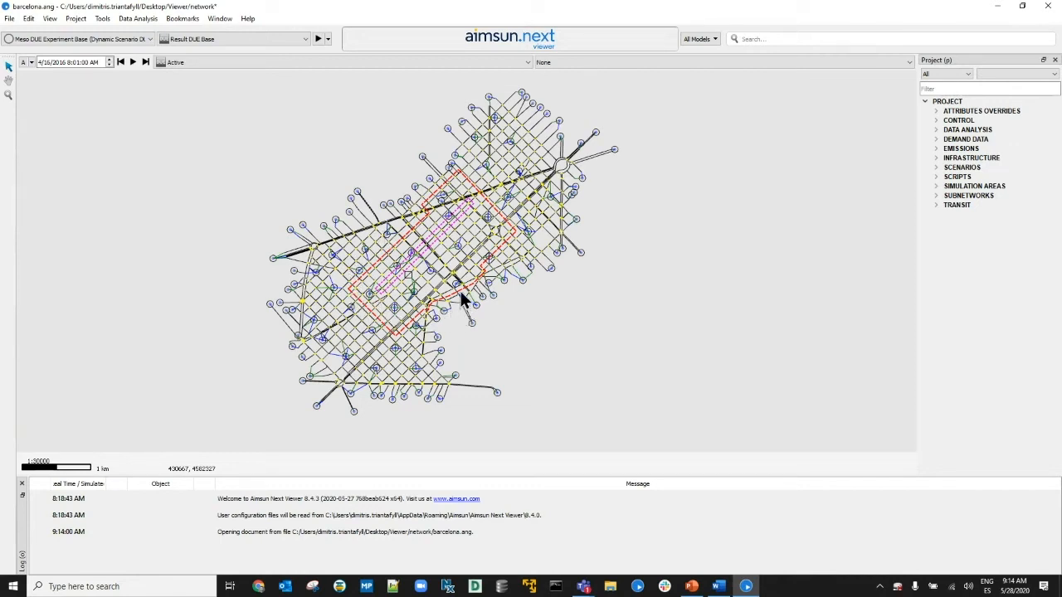
Step: Expand the Scenarios branch of the project and widen the project tree to show the full object names
{"action": "scroll", "coordinate": [472, 208], "scroll_direction": "up", "scroll_amount": 2}
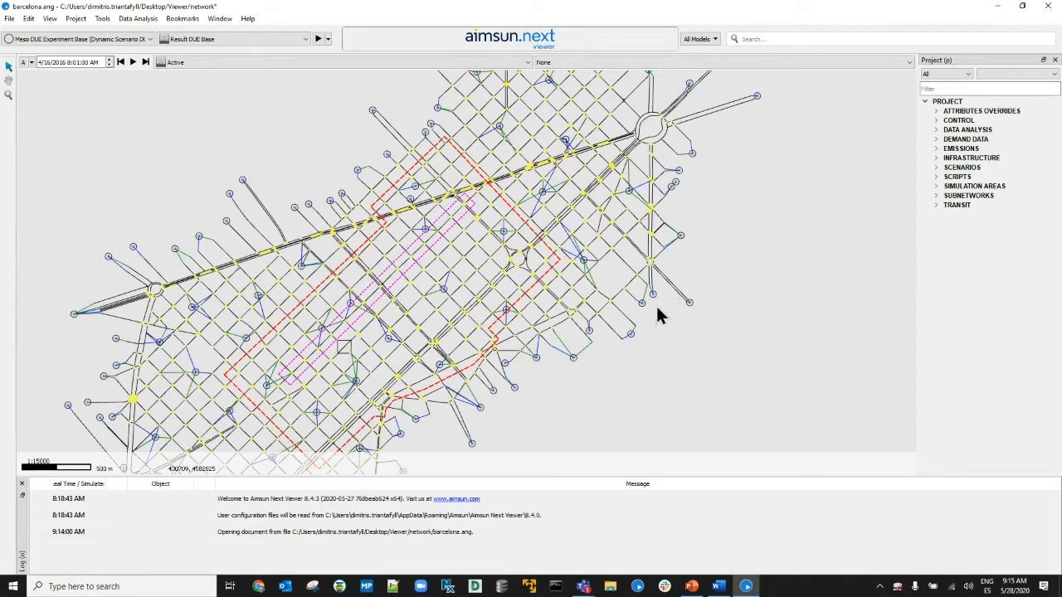
{"action": "scroll", "coordinate": [656, 341], "scroll_direction": "down", "scroll_amount": 2}
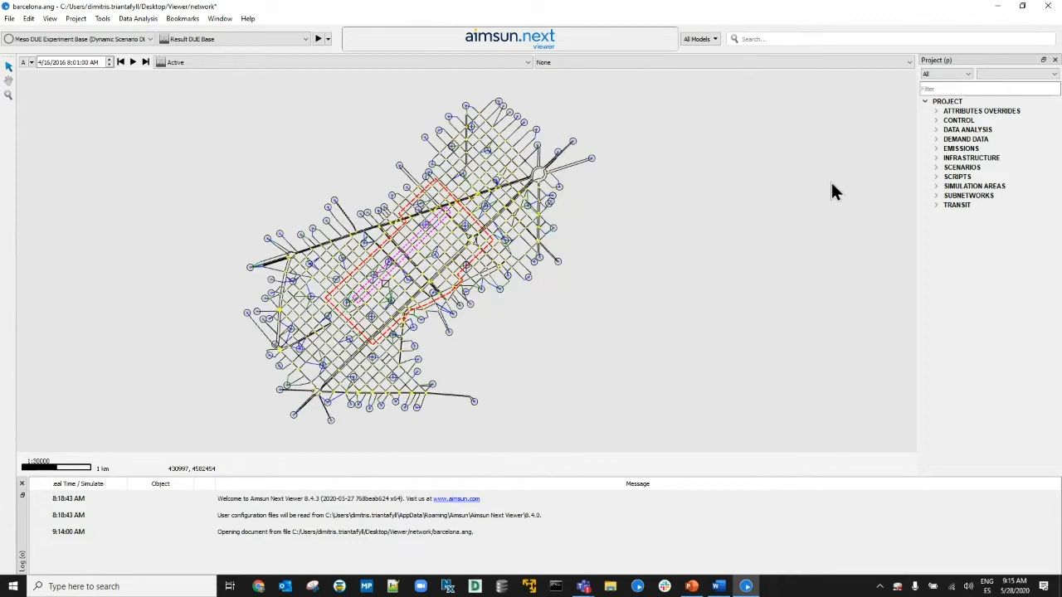
{"action": "left_click", "coordinate": [949, 104]}
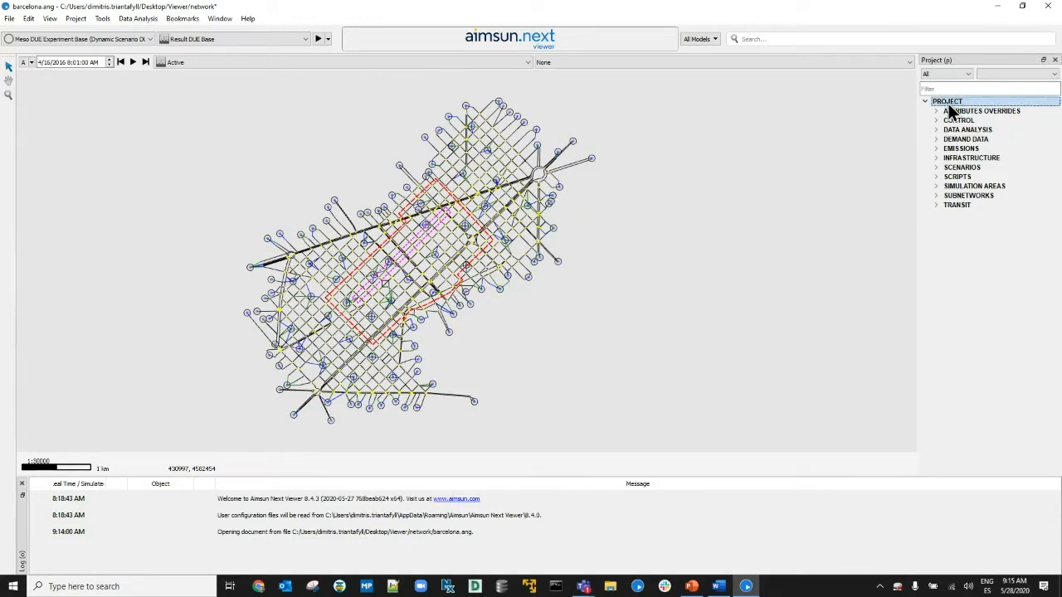
{"action": "left_click", "coordinate": [936, 167]}
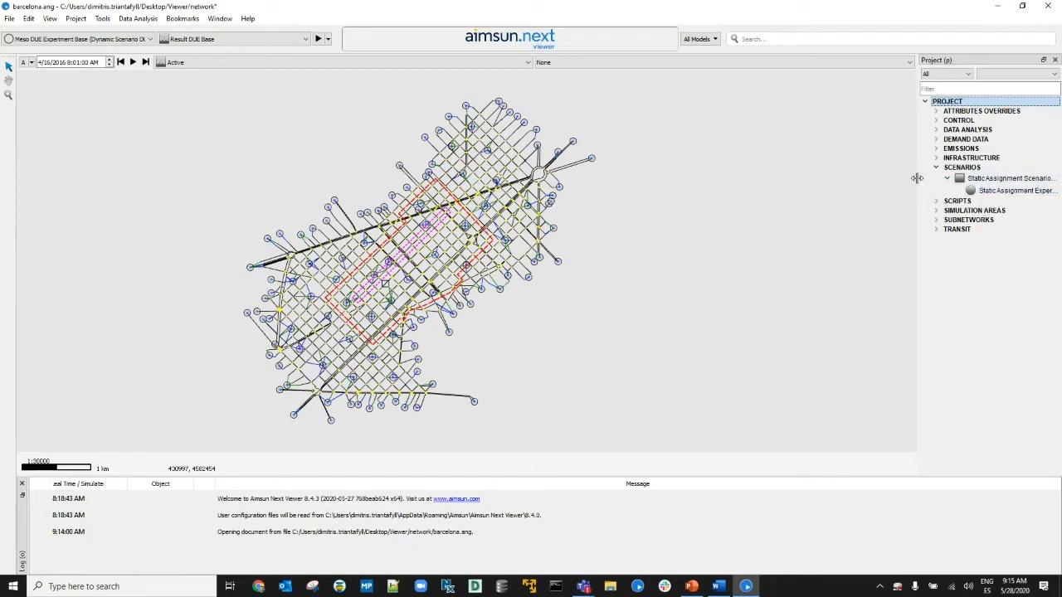
{"action": "left_click_drag", "start_coordinate": [916, 180], "coordinate": [786, 183]}
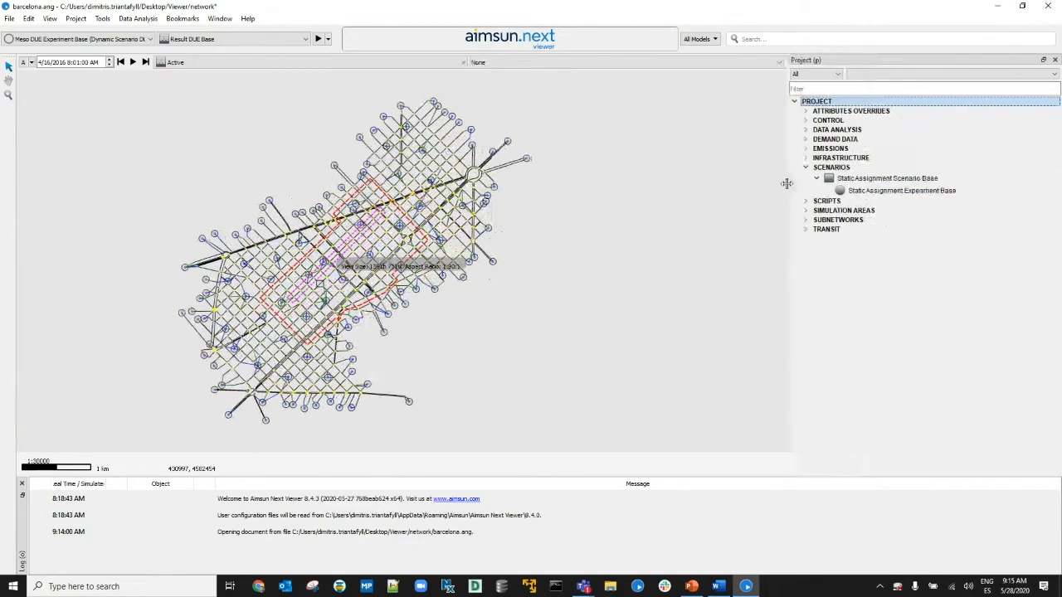
Step: Retrieve the static traffic assignment results and the path assignment results of Static Assignment Experiment Base
{"action": "right_click", "coordinate": [899, 190]}
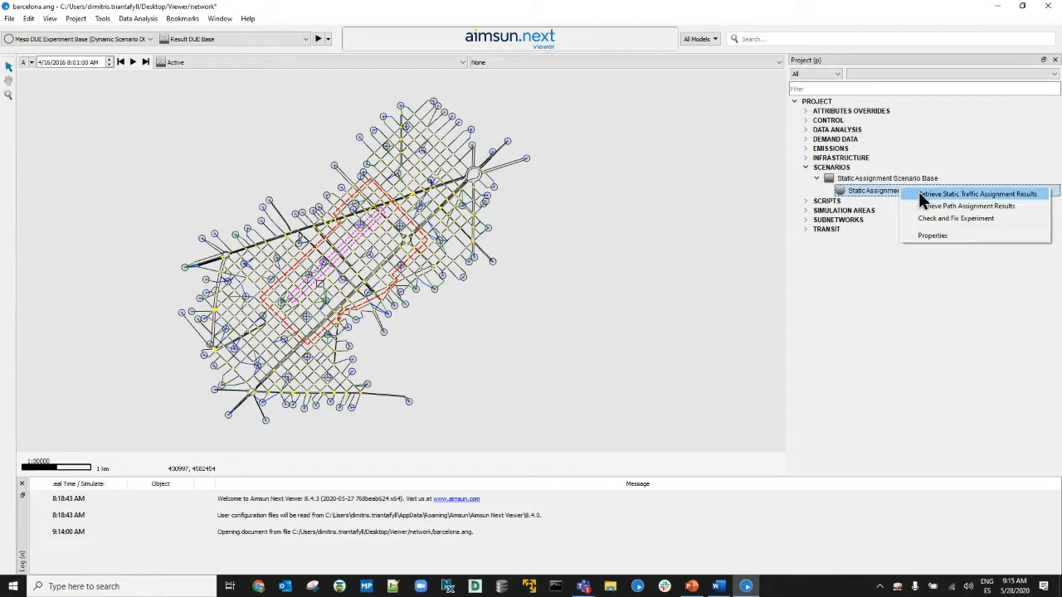
{"action": "left_click", "coordinate": [964, 194]}
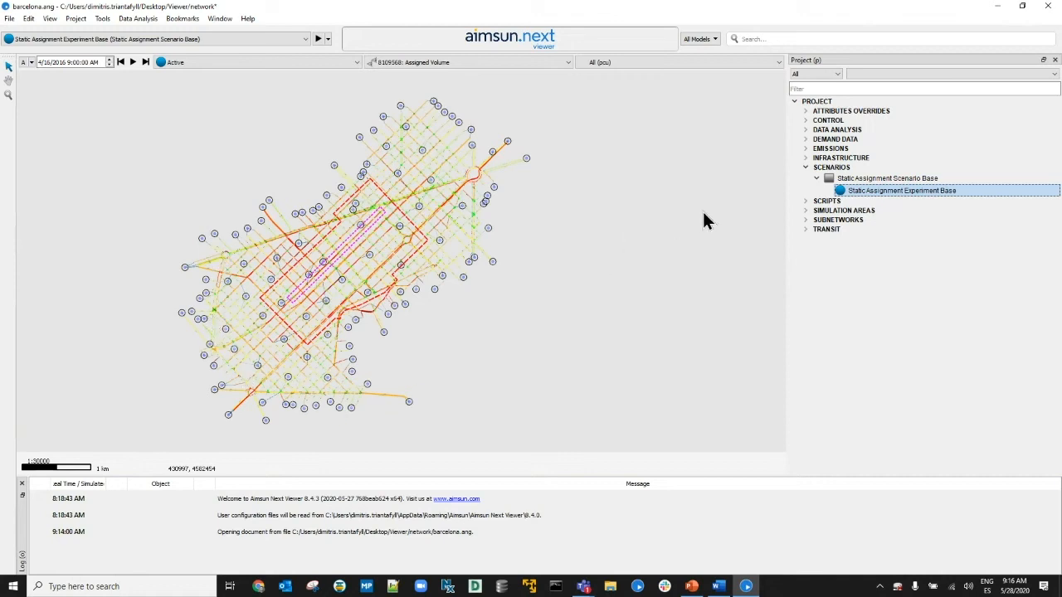
{"action": "right_click", "coordinate": [861, 192]}
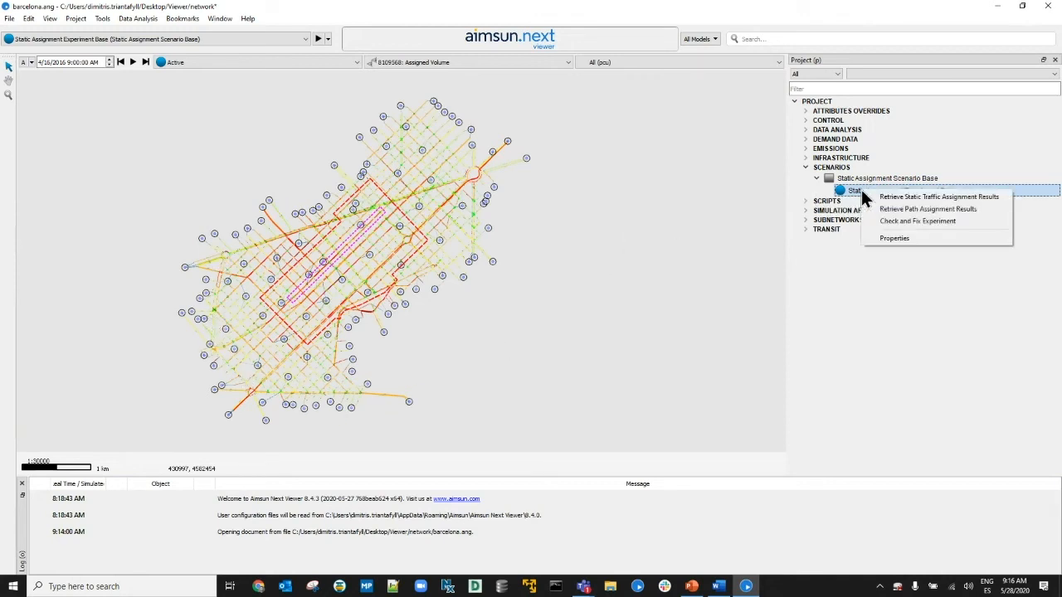
{"action": "left_click", "coordinate": [934, 212]}
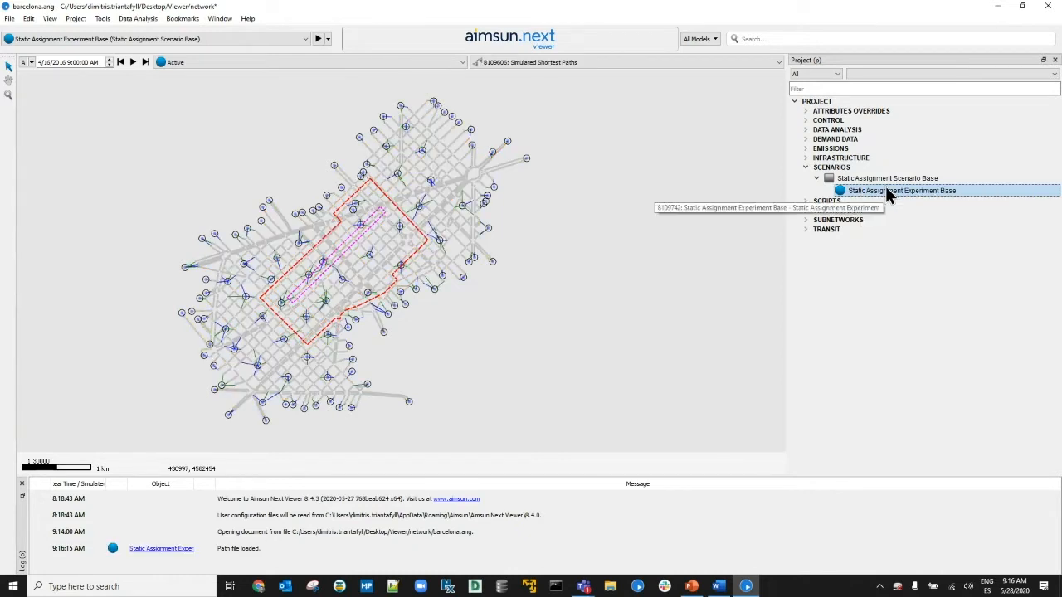
Step: Open Static Assignment Experiment Base in a taller window and review its main settings, outputs to generate, variables and attributes
{"action": "double_click", "coordinate": [918, 191]}
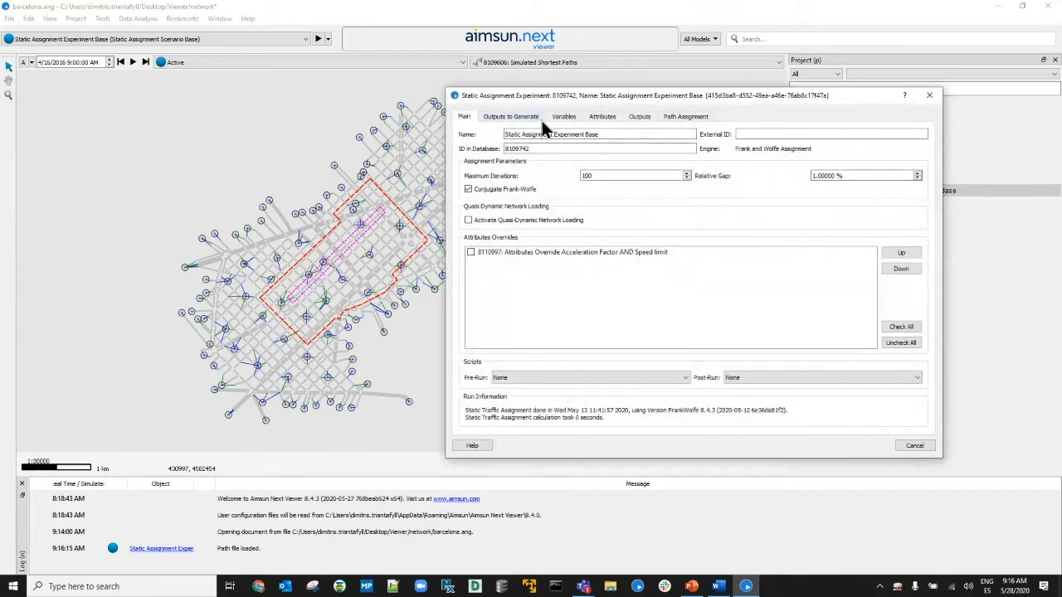
{"action": "left_click_drag", "start_coordinate": [480, 88], "coordinate": [480, 46]}
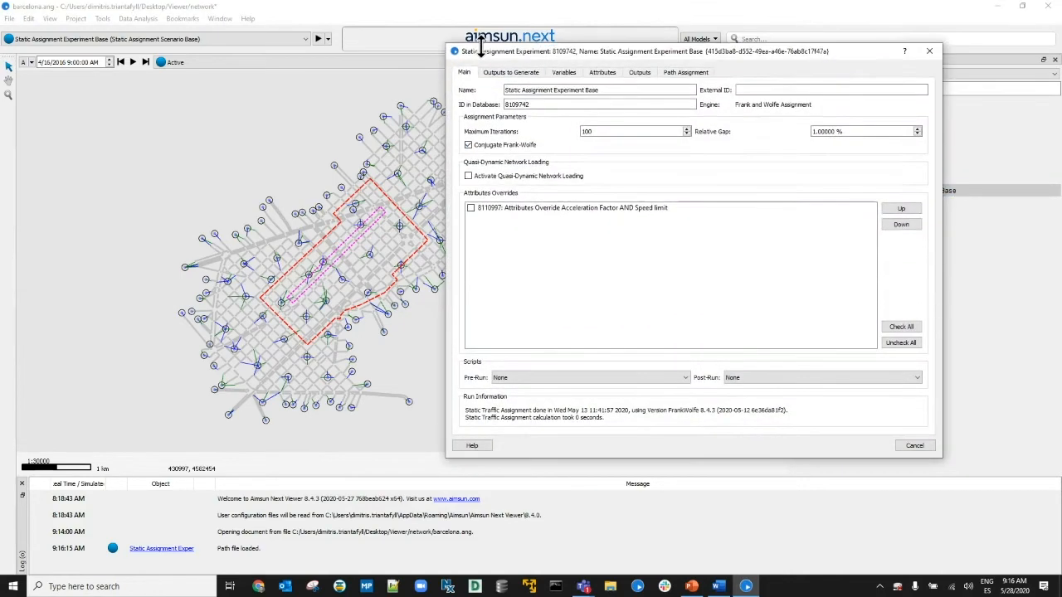
{"action": "left_click", "coordinate": [515, 71]}
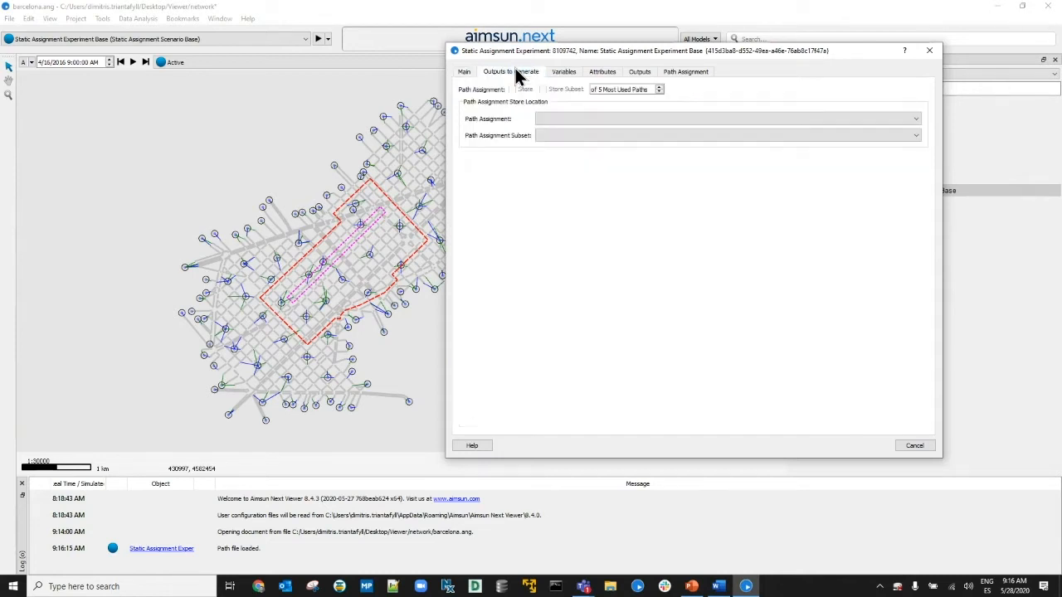
{"action": "left_click", "coordinate": [564, 72]}
{"action": "left_click", "coordinate": [603, 71]}
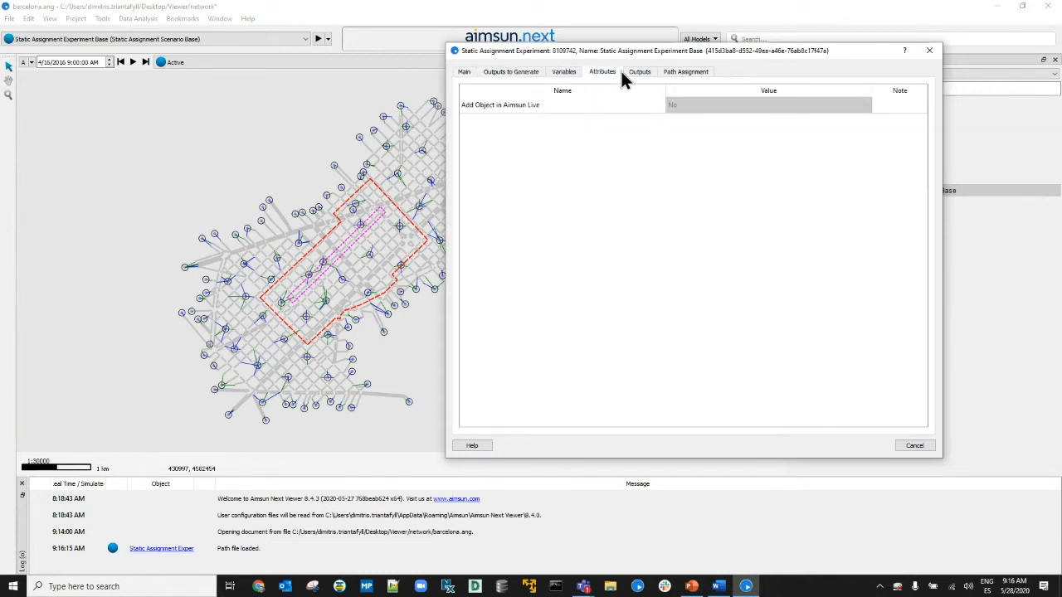
Step: Review the experiment's output summary and its section, turn, connection and supernode trajectory results
{"action": "left_click", "coordinate": [637, 72]}
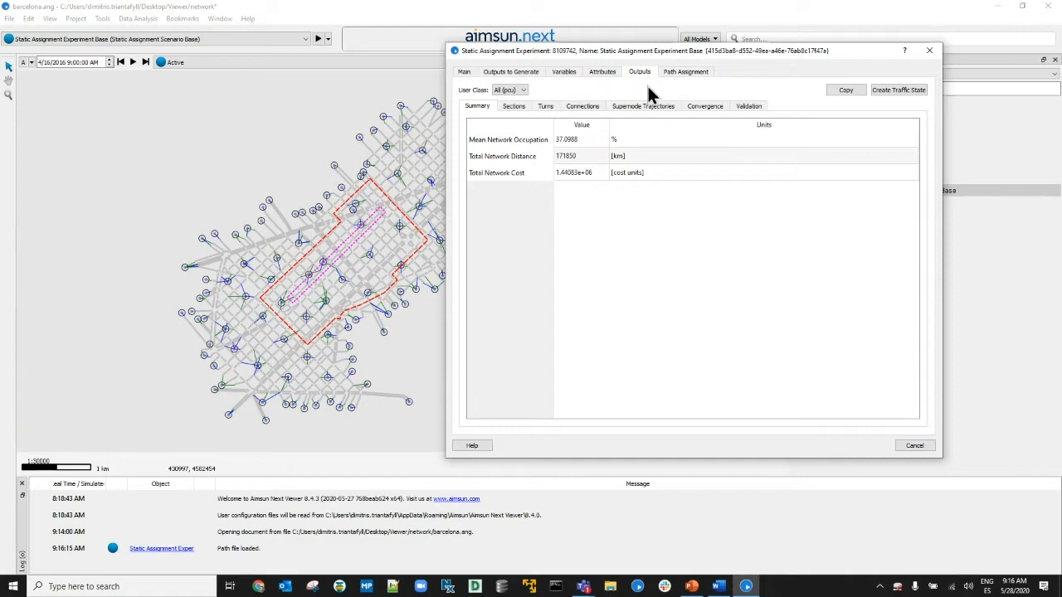
{"action": "left_click", "coordinate": [514, 106]}
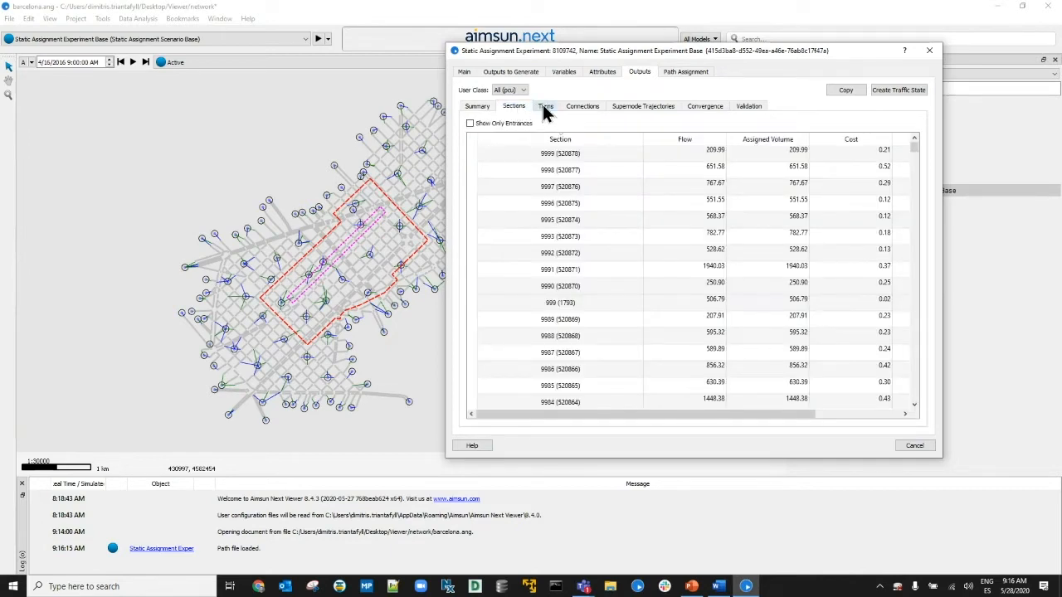
{"action": "left_click", "coordinate": [543, 106]}
{"action": "left_click", "coordinate": [570, 105]}
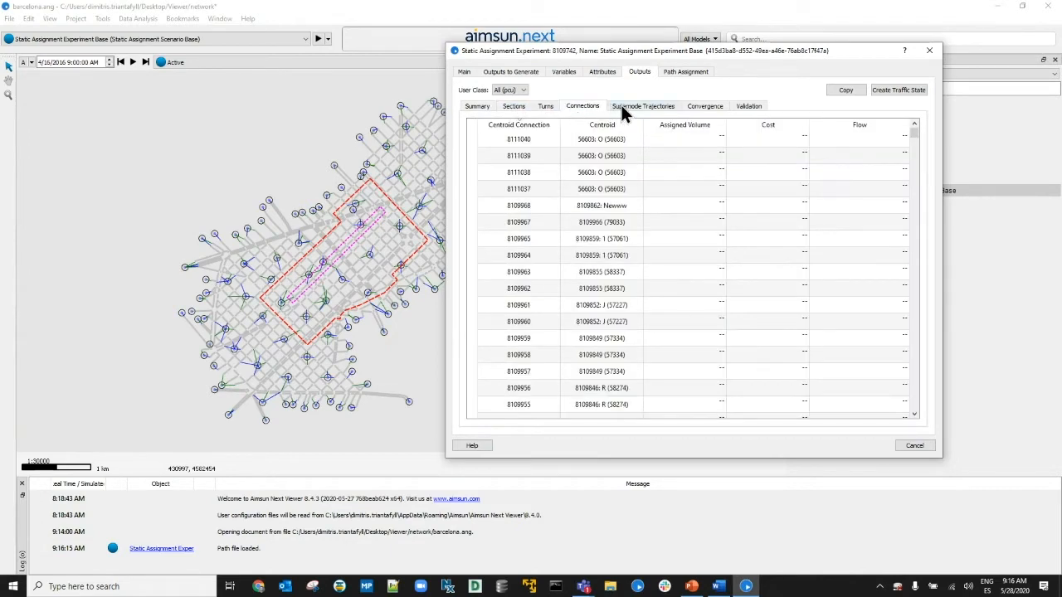
{"action": "left_click", "coordinate": [622, 108]}
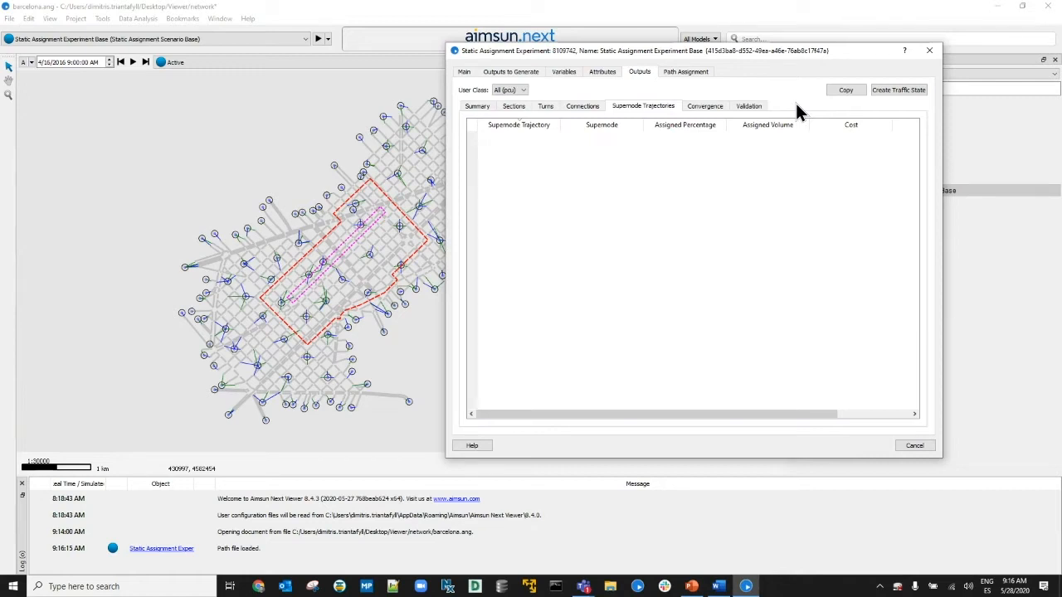
Step: List the experiment's assigned paths for the 8:00 AM - 9:00 AM interval, keeping the network visible beside the experiment window
{"action": "left_click", "coordinate": [695, 72]}
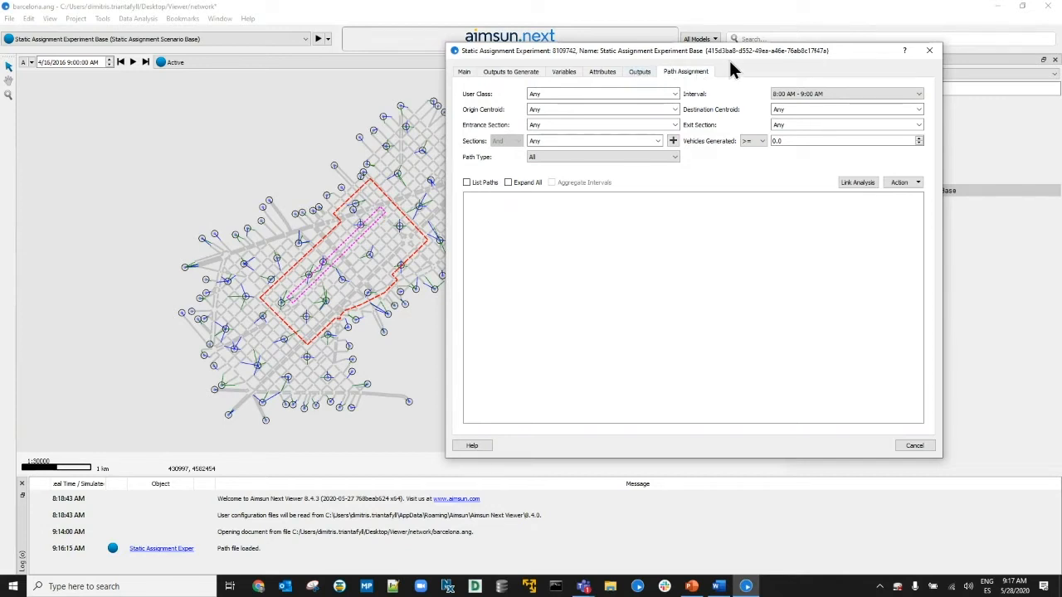
{"action": "left_click_drag", "start_coordinate": [682, 46], "coordinate": [634, 28]}
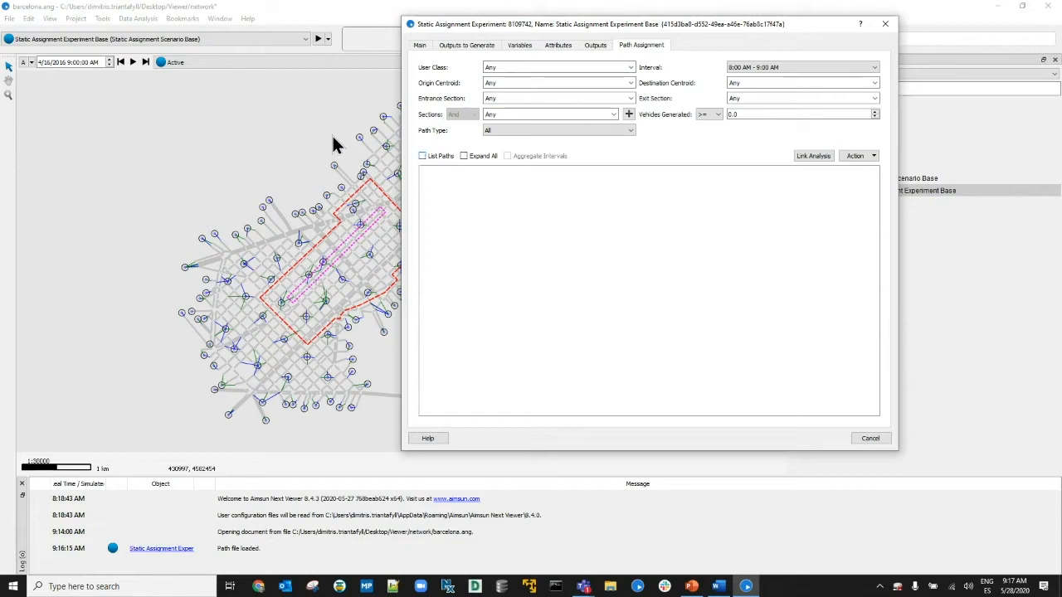
{"action": "left_click_drag", "start_coordinate": [332, 137], "coordinate": [166, 134]}
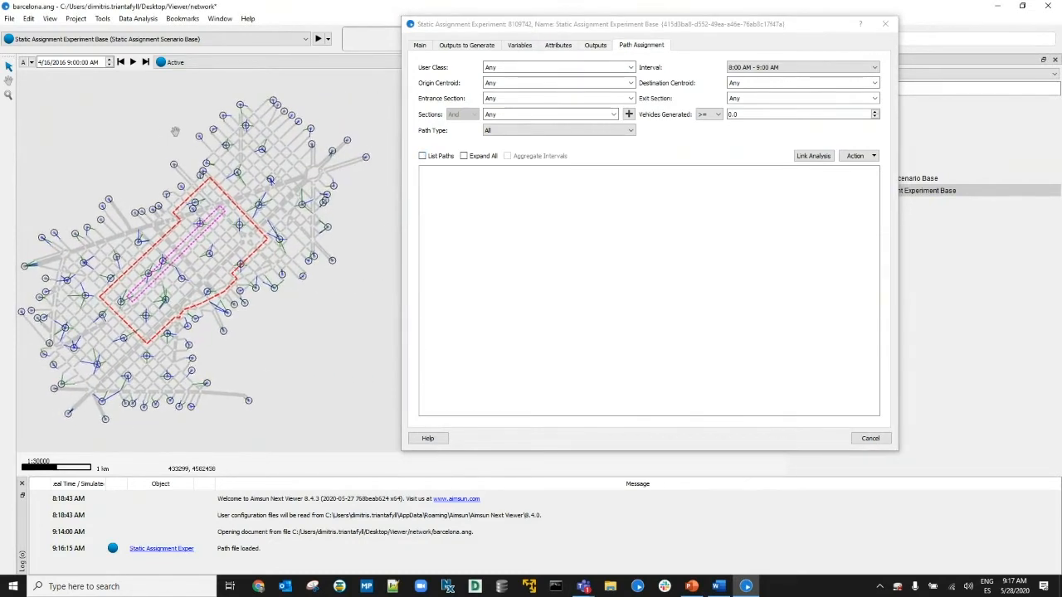
{"action": "left_click", "coordinate": [421, 159]}
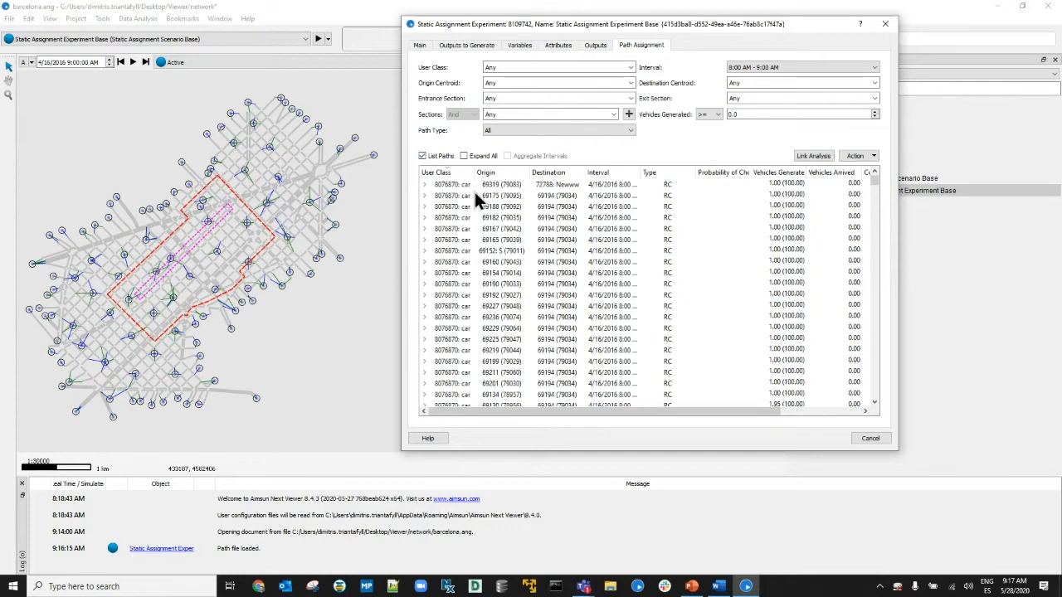
Step: Show the car paths from centroids 69165 and 69152 to 69194 on the network and examine their probabilities, costs and distances
{"action": "left_click", "coordinate": [469, 238]}
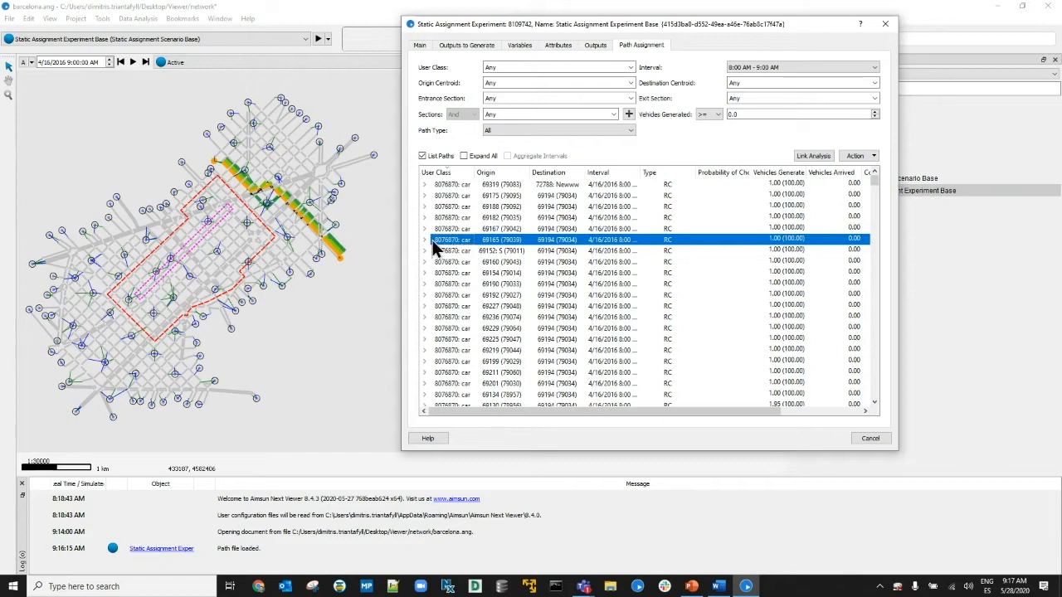
{"action": "left_click", "coordinate": [427, 239]}
{"action": "left_click_drag", "start_coordinate": [464, 250], "coordinate": [462, 328]}
{"action": "double_click", "coordinate": [452, 283]}
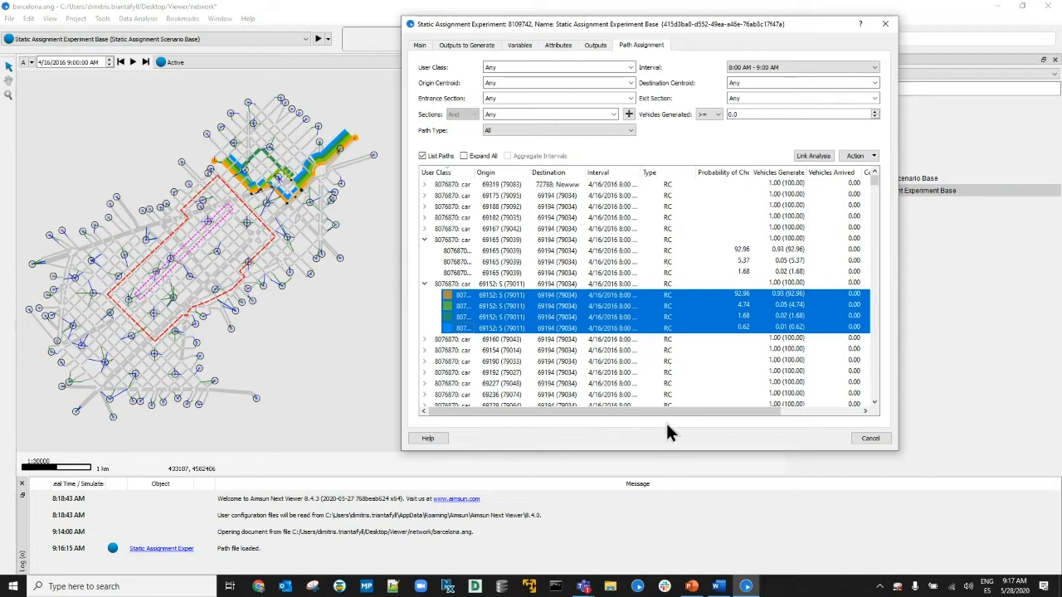
{"action": "left_click_drag", "start_coordinate": [664, 409], "coordinate": [828, 417]}
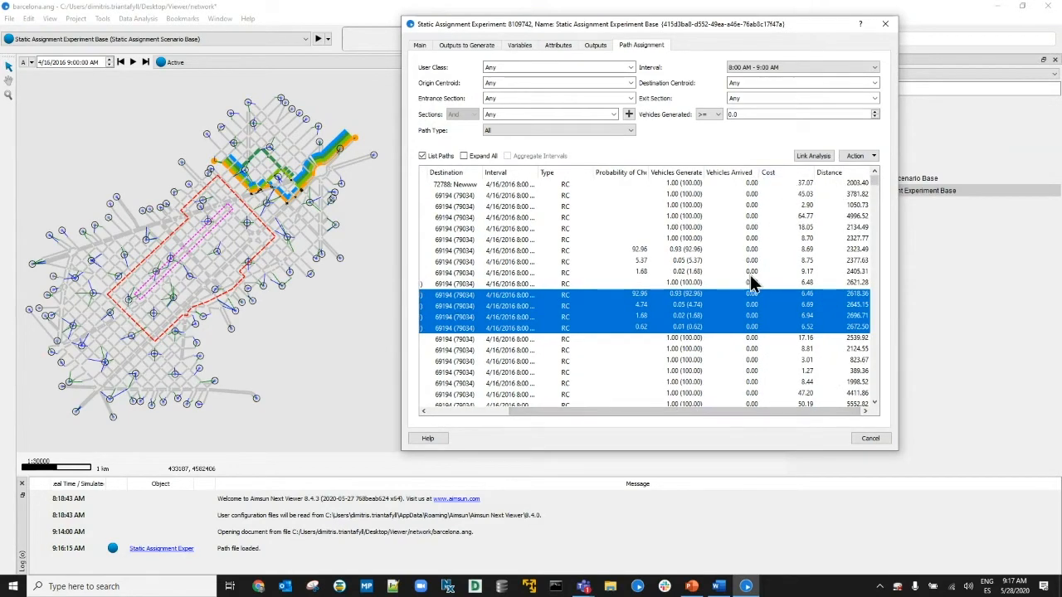
{"action": "left_click_drag", "start_coordinate": [751, 410], "coordinate": [622, 422]}
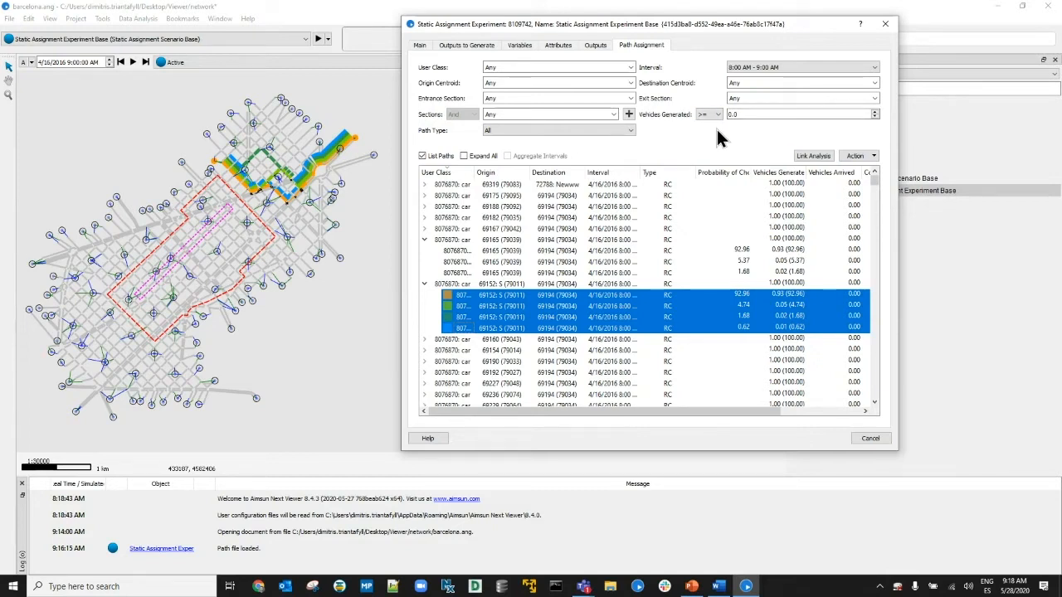
Step: Run a link analysis on the path assignment and close the experiment window
{"action": "left_click", "coordinate": [810, 156]}
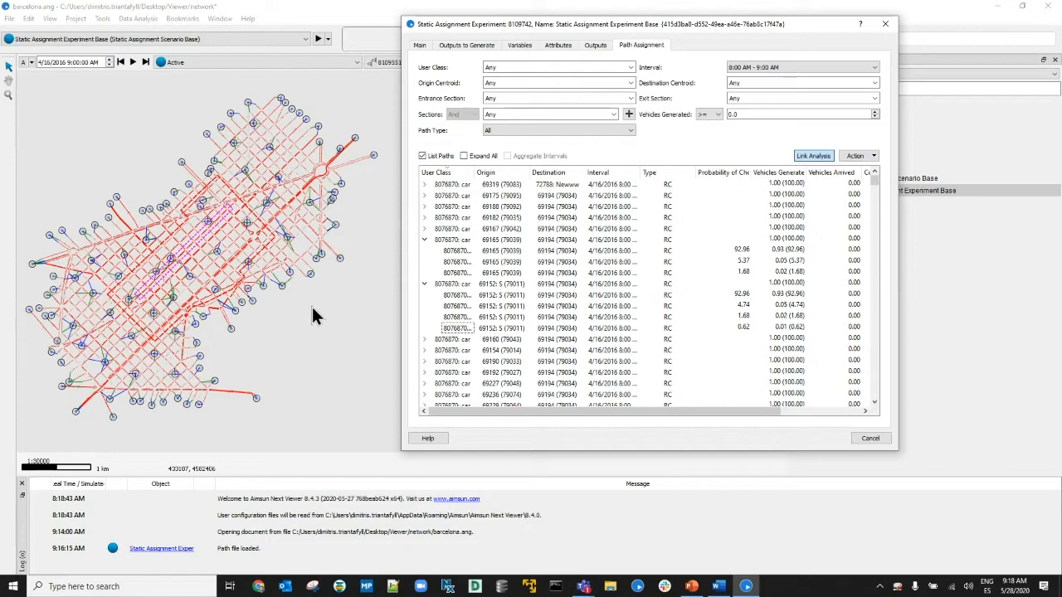
{"action": "left_click", "coordinate": [869, 439]}
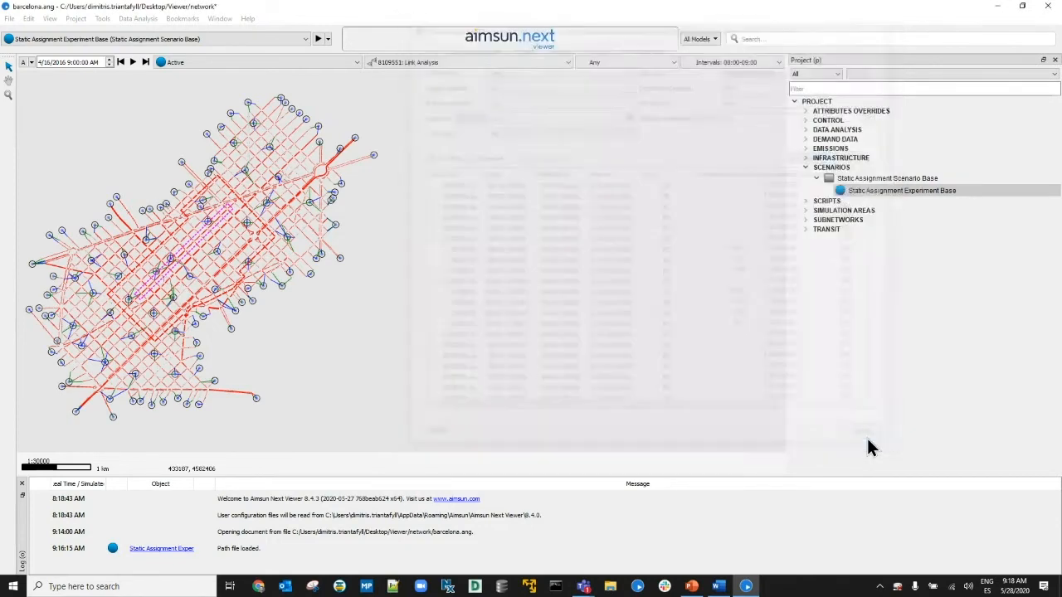
Step: Switch the network's view style to None and shift the network toward the middle of the view
{"action": "key", "text": "alt+Tab"}
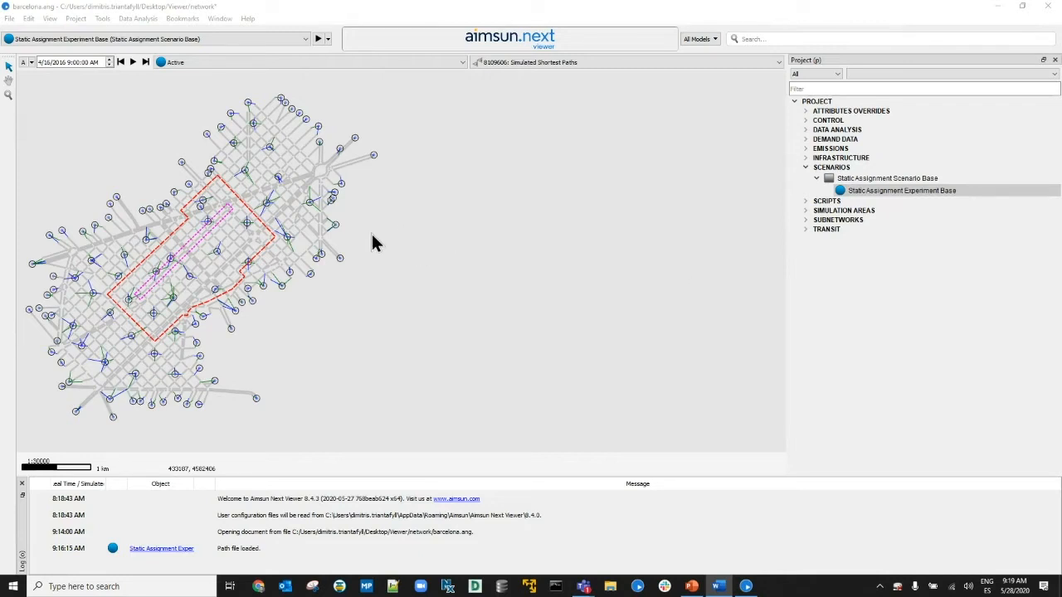
{"action": "left_click_drag", "start_coordinate": [372, 241], "coordinate": [462, 235]}
{"action": "left_click", "coordinate": [519, 64]}
{"action": "scroll", "coordinate": [519, 74], "scroll_direction": "up", "scroll_amount": 3}
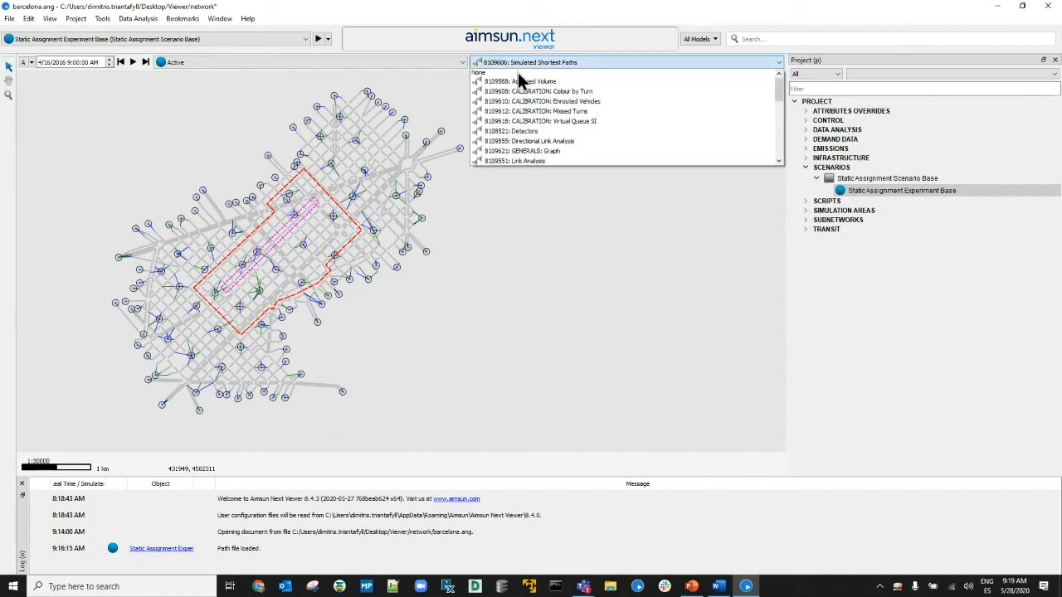
{"action": "left_click", "coordinate": [509, 72]}
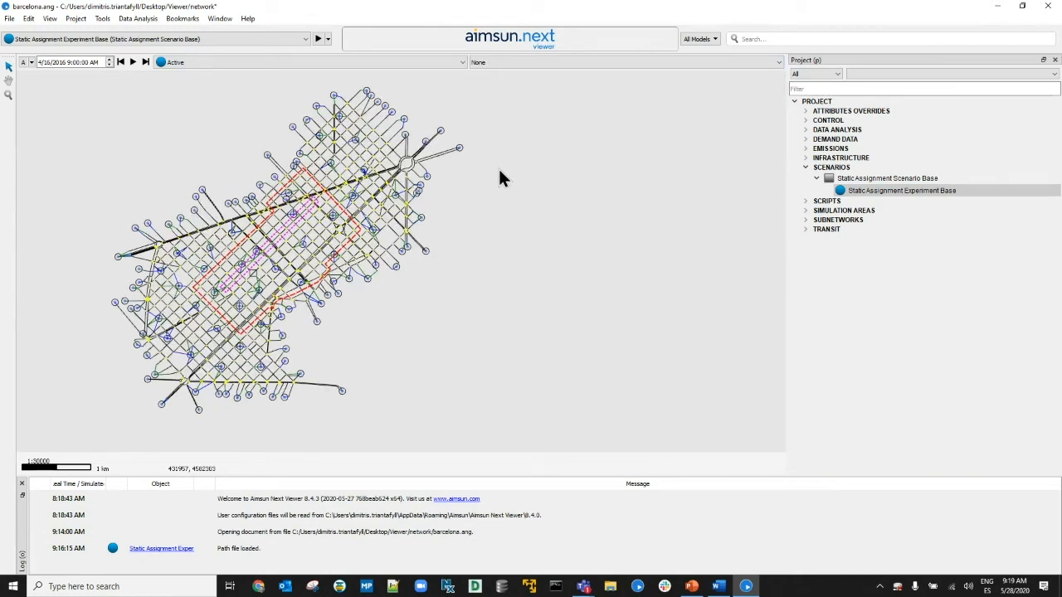
Step: Filter the network view by 8108557: Subnetwork
{"action": "right_click", "coordinate": [500, 171]}
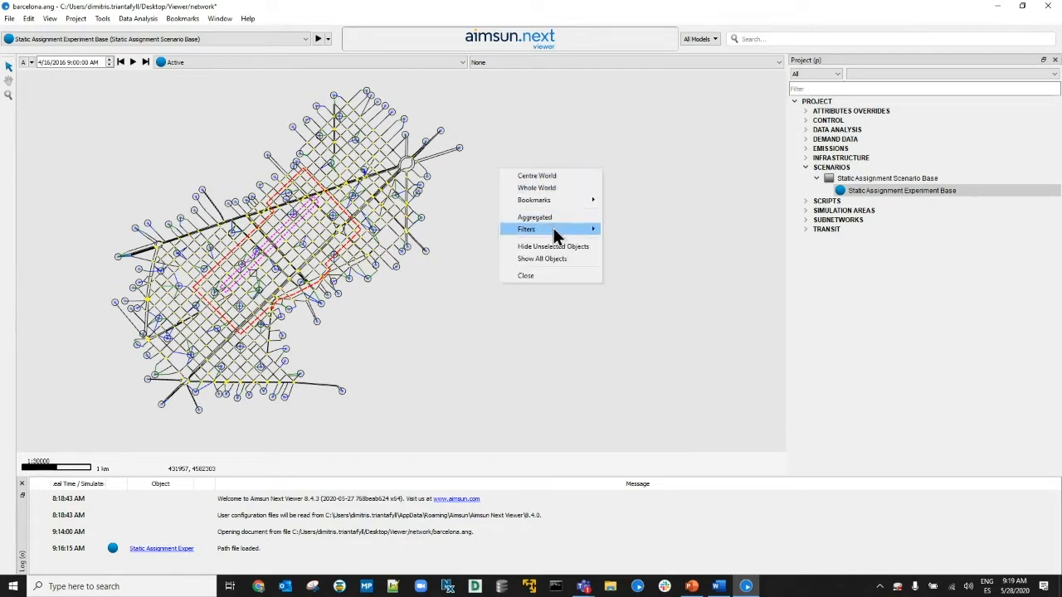
{"action": "mouse_move", "coordinate": [554, 236]}
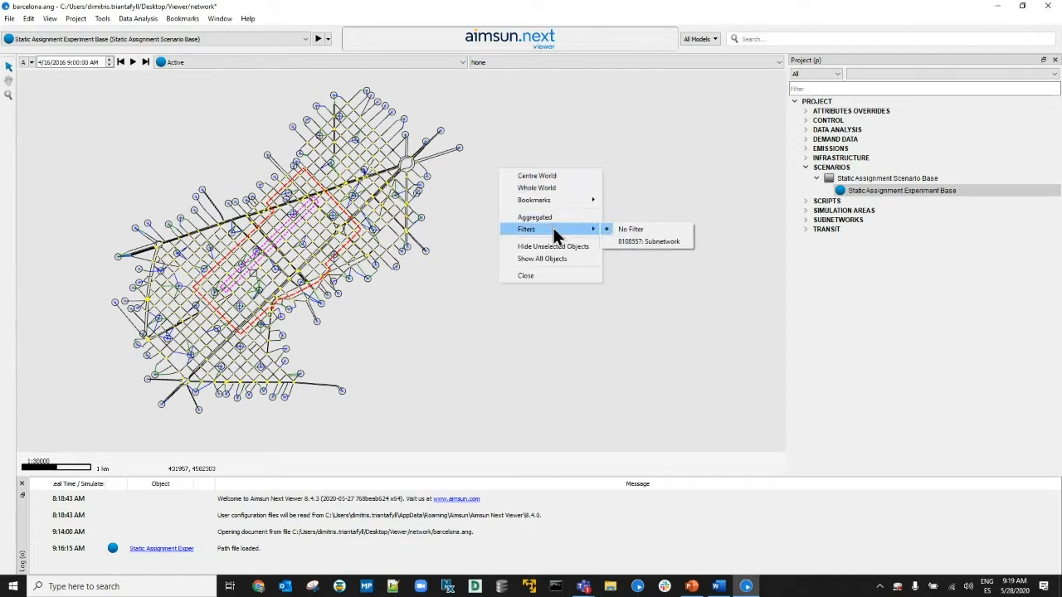
{"action": "left_click", "coordinate": [656, 242]}
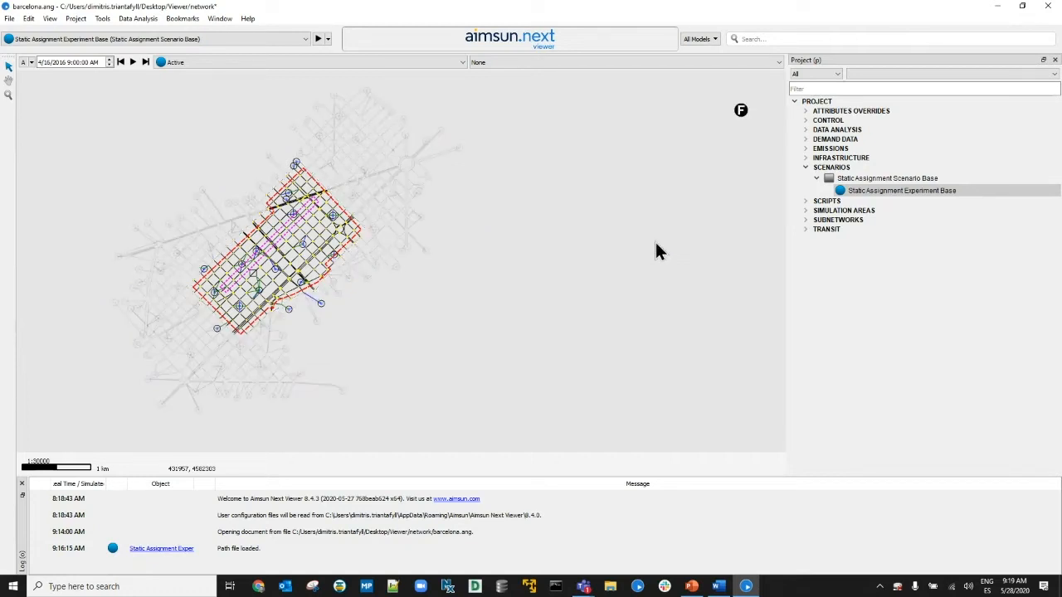
Step: Expand the Subnetwork's centroid configurations in the project tree and activate Centroid Configuration 8109747
{"action": "left_click", "coordinate": [806, 221]}
{"action": "left_click", "coordinate": [815, 230]}
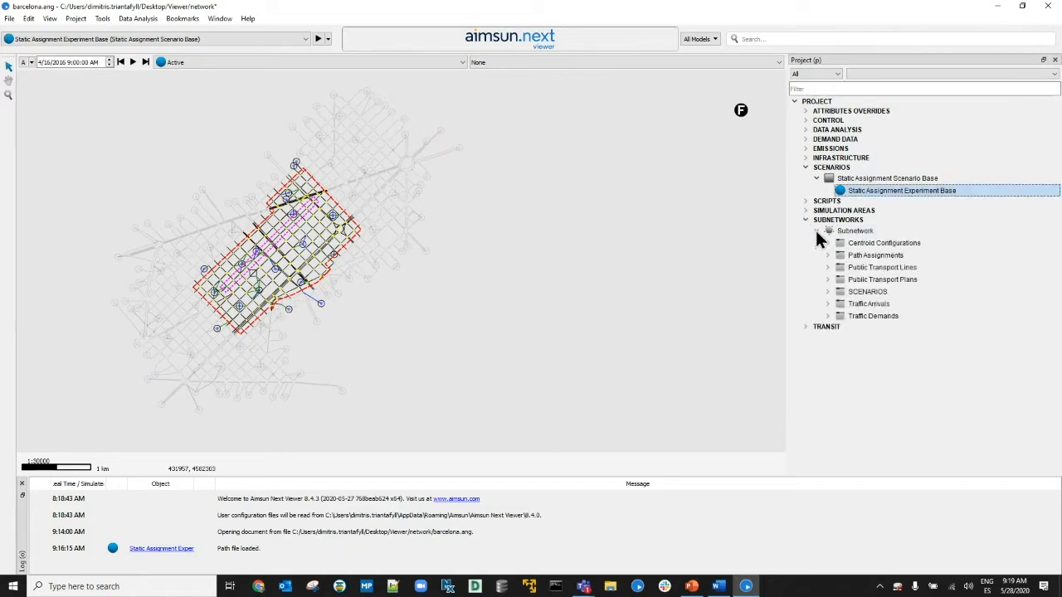
{"action": "left_click", "coordinate": [828, 243]}
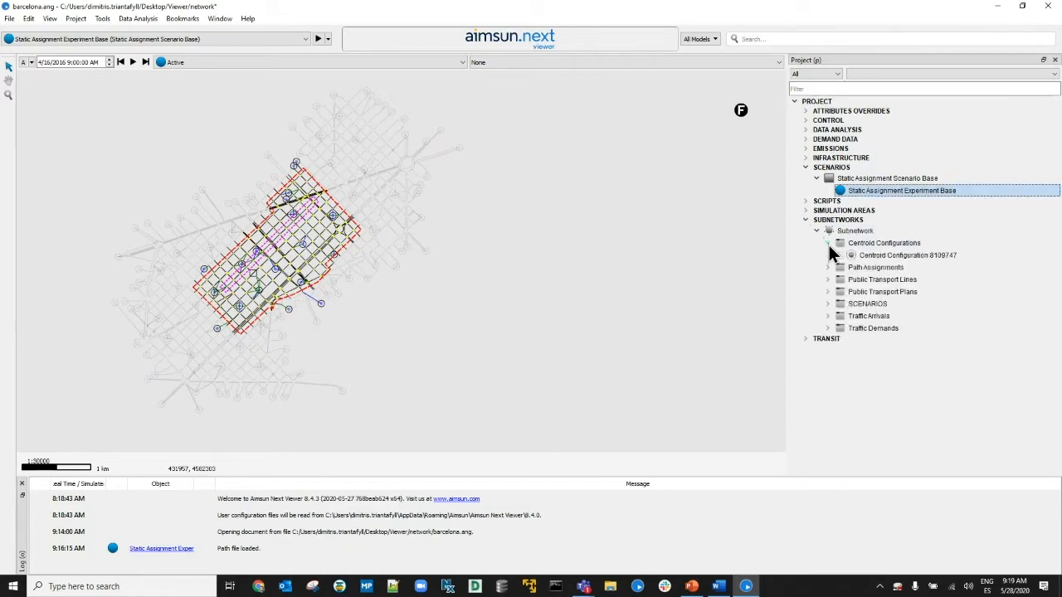
{"action": "left_click", "coordinate": [886, 256]}
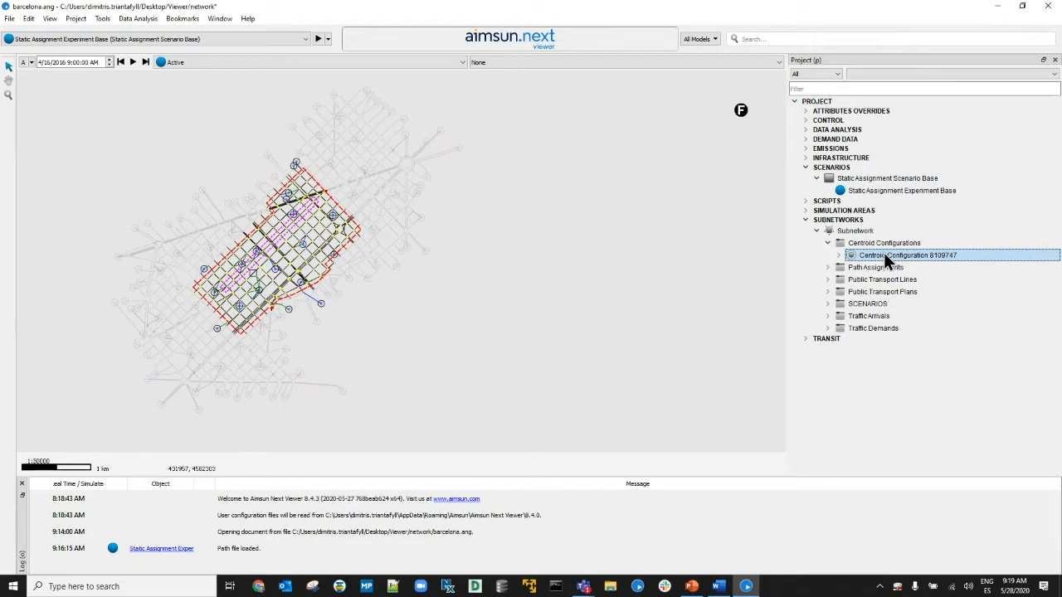
{"action": "right_click", "coordinate": [883, 252]}
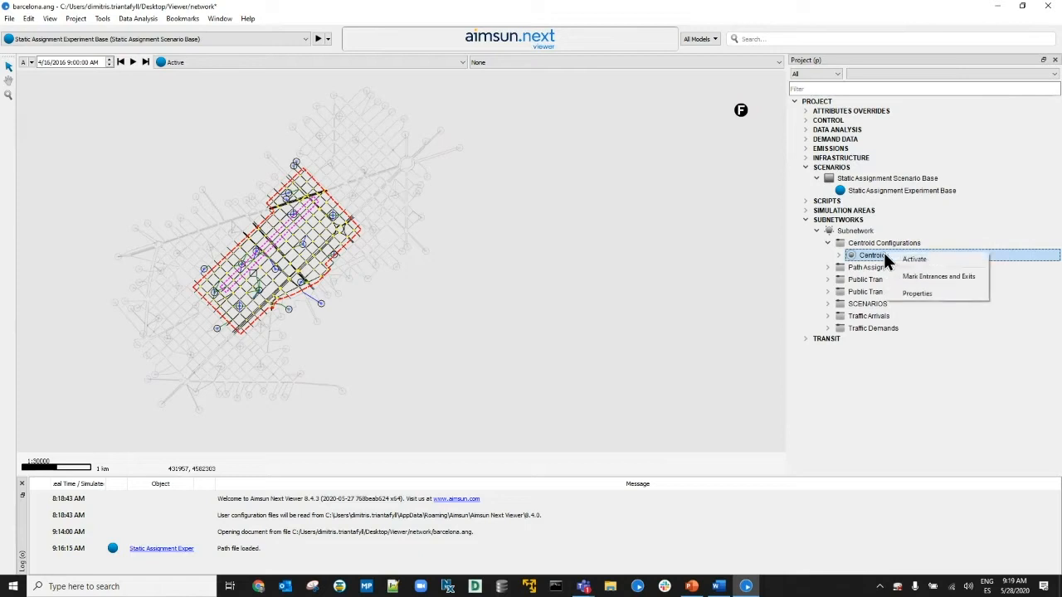
{"action": "left_click", "coordinate": [912, 257]}
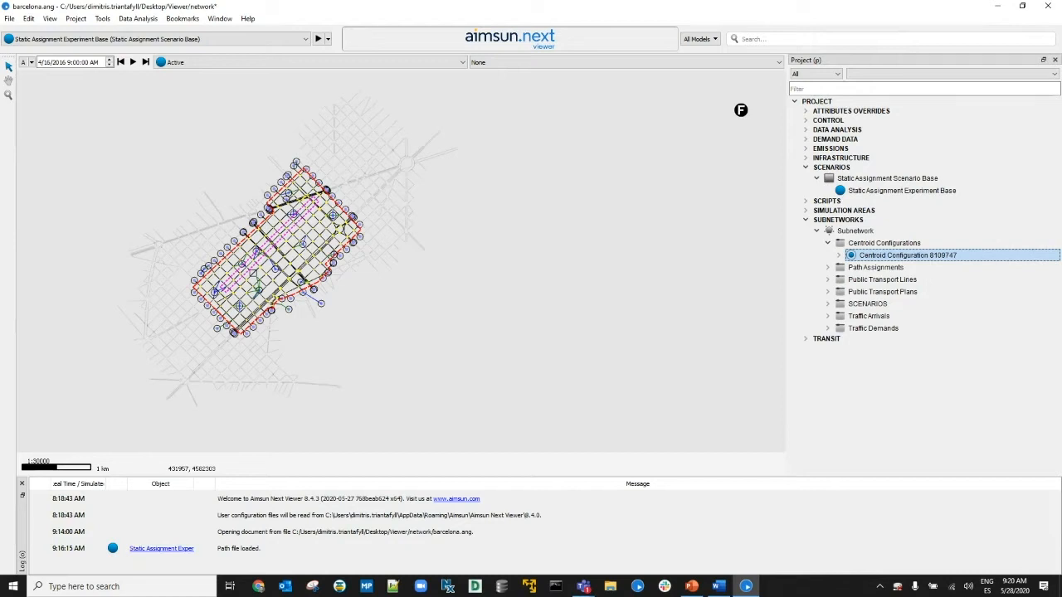
Step: Find Static OD Adjustment Scenario Subarea among the subnetwork's scenarios and review its main, centroid, output, variable and parameter settings
{"action": "left_click", "coordinate": [827, 304]}
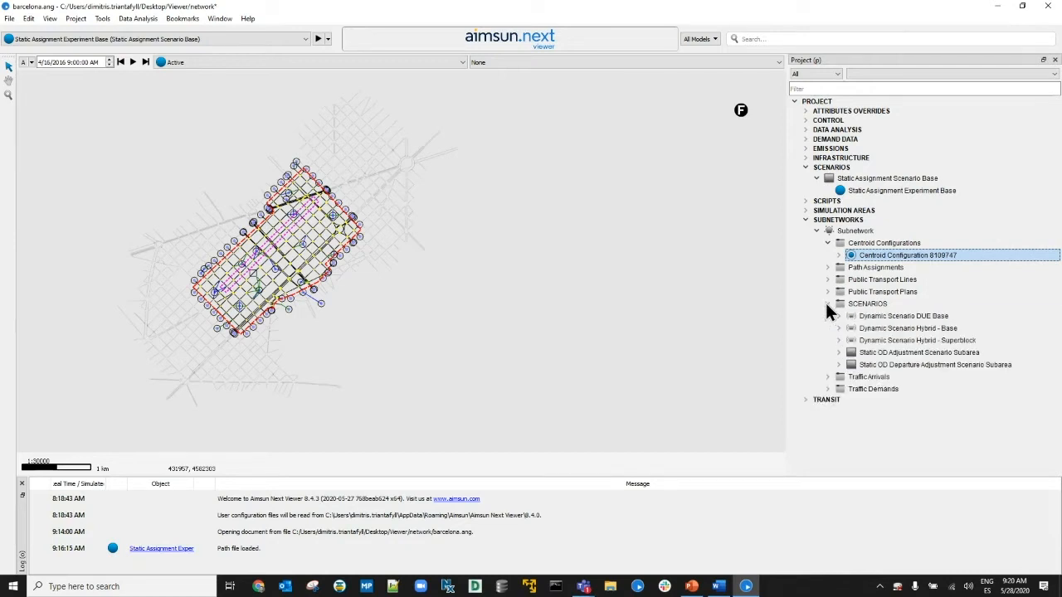
{"action": "left_click", "coordinate": [839, 353]}
{"action": "left_click", "coordinate": [880, 364]}
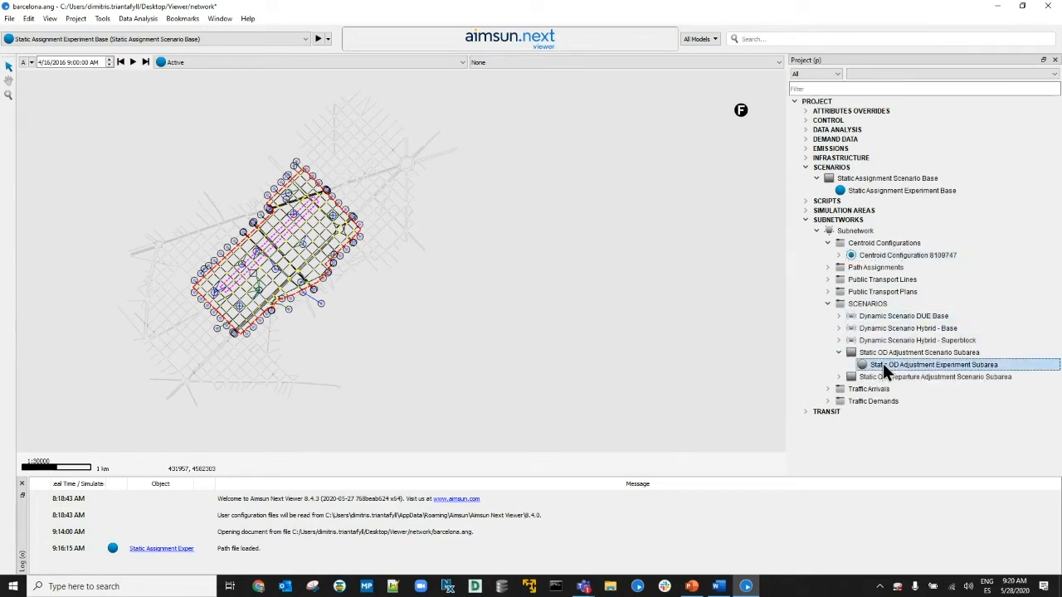
{"action": "double_click", "coordinate": [895, 353]}
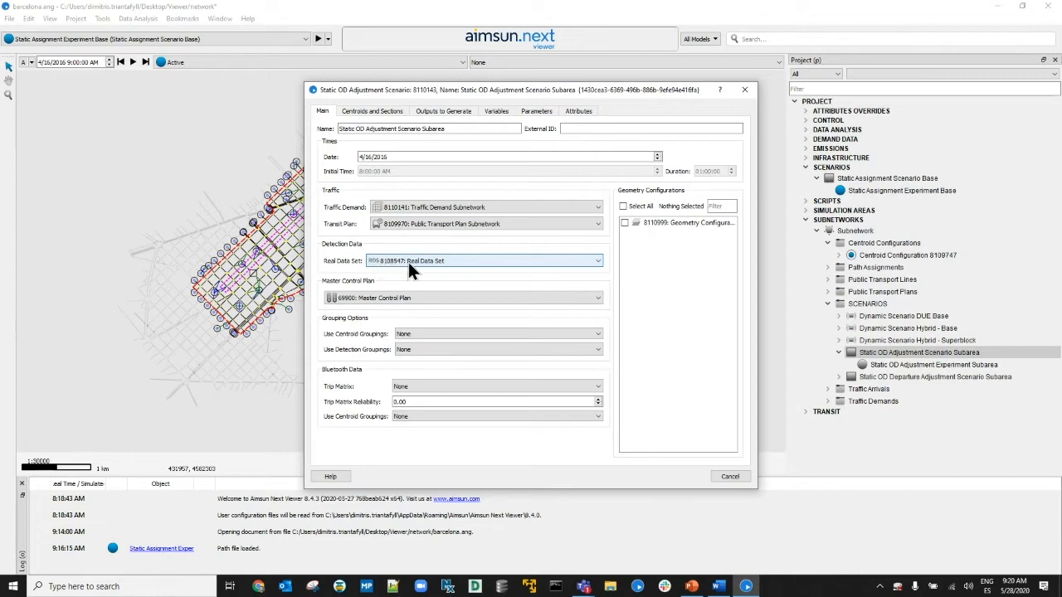
{"action": "left_click", "coordinate": [380, 111]}
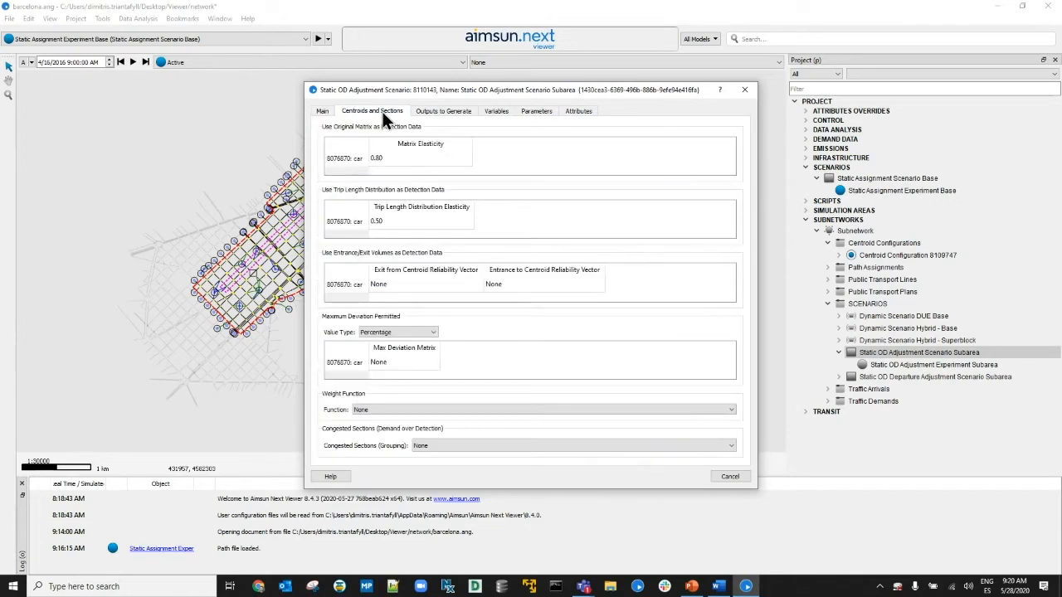
{"action": "left_click", "coordinate": [437, 111]}
{"action": "left_click", "coordinate": [489, 111]}
{"action": "left_click", "coordinate": [536, 113]}
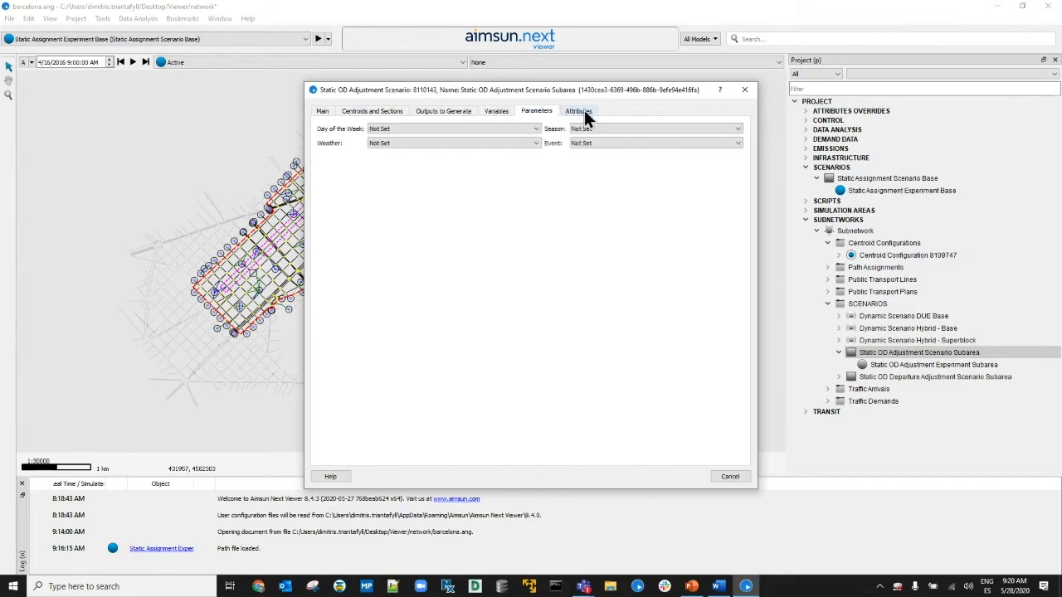
{"action": "left_click", "coordinate": [747, 89]}
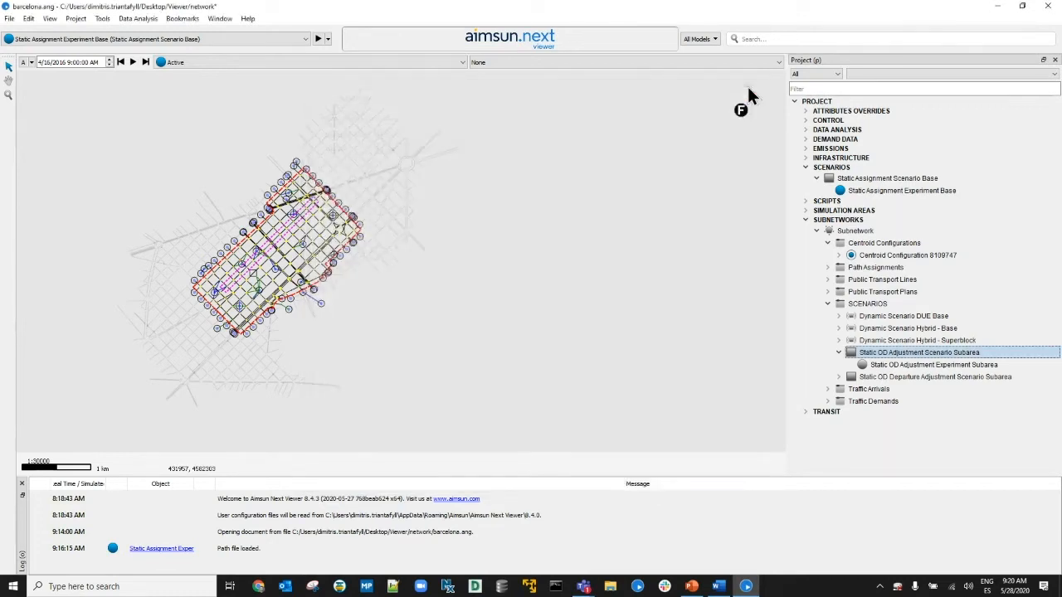
Step: Retrieve the static OD adjustment results of Static OD Adjustment Experiment Subarea
{"action": "left_click", "coordinate": [896, 365]}
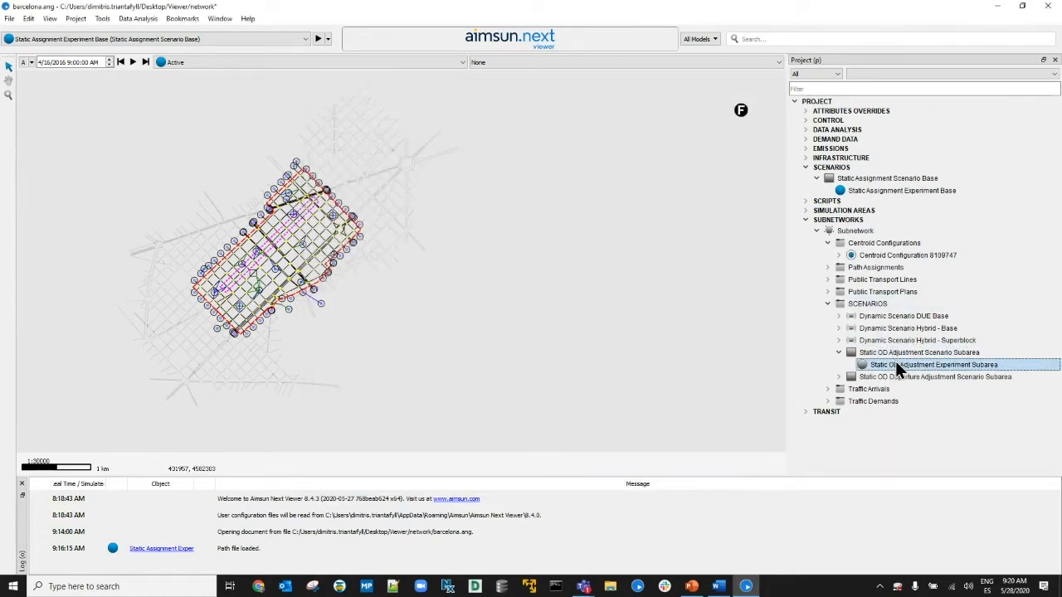
{"action": "right_click", "coordinate": [895, 367]}
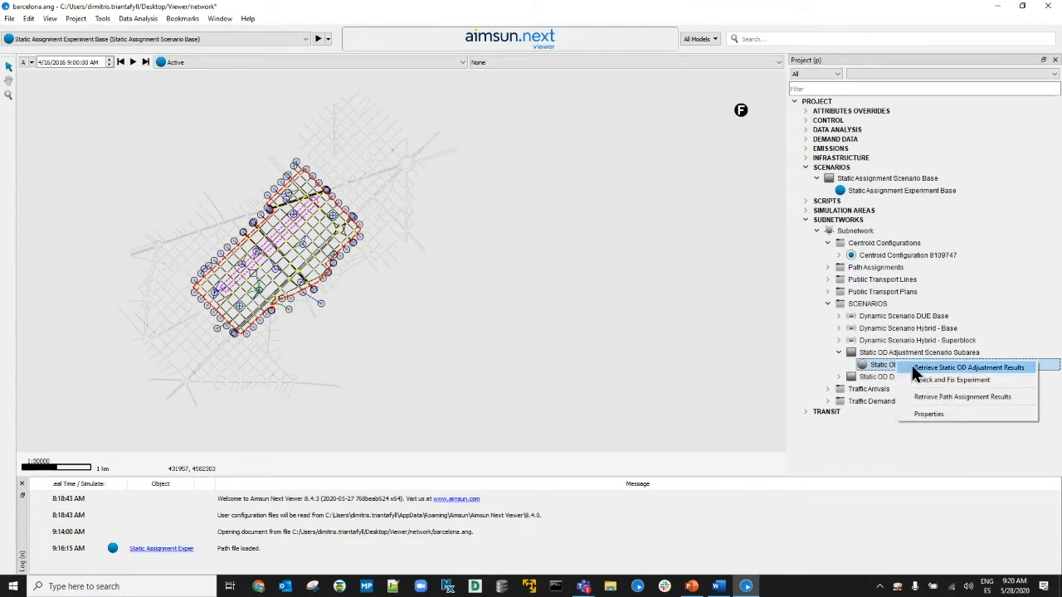
{"action": "left_click", "coordinate": [1000, 369]}
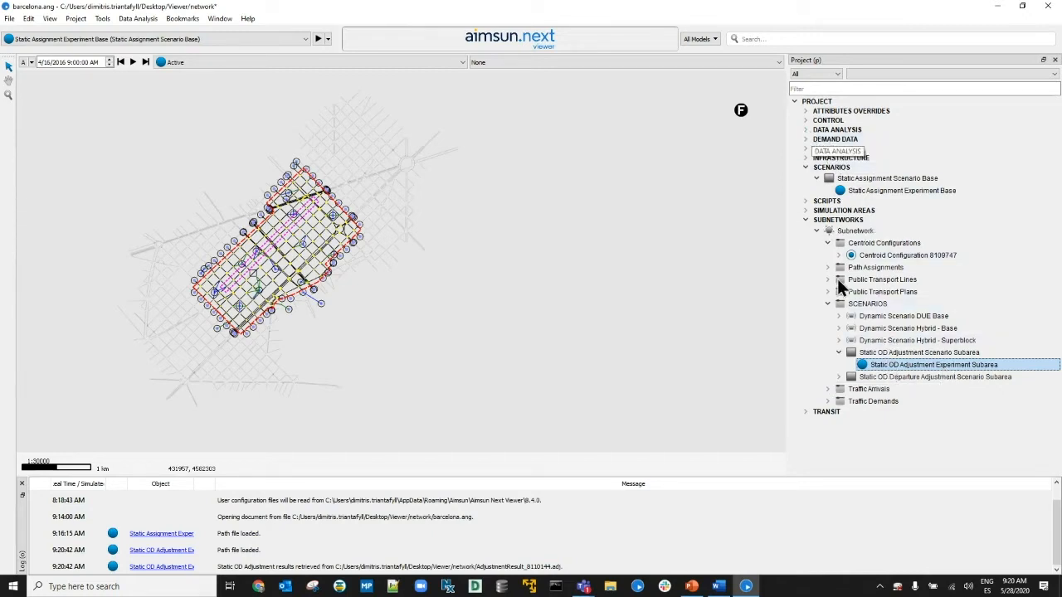
Step: Check the main settings of Static OD Adjustment Scenario Subarea, including its real data set
{"action": "double_click", "coordinate": [870, 350]}
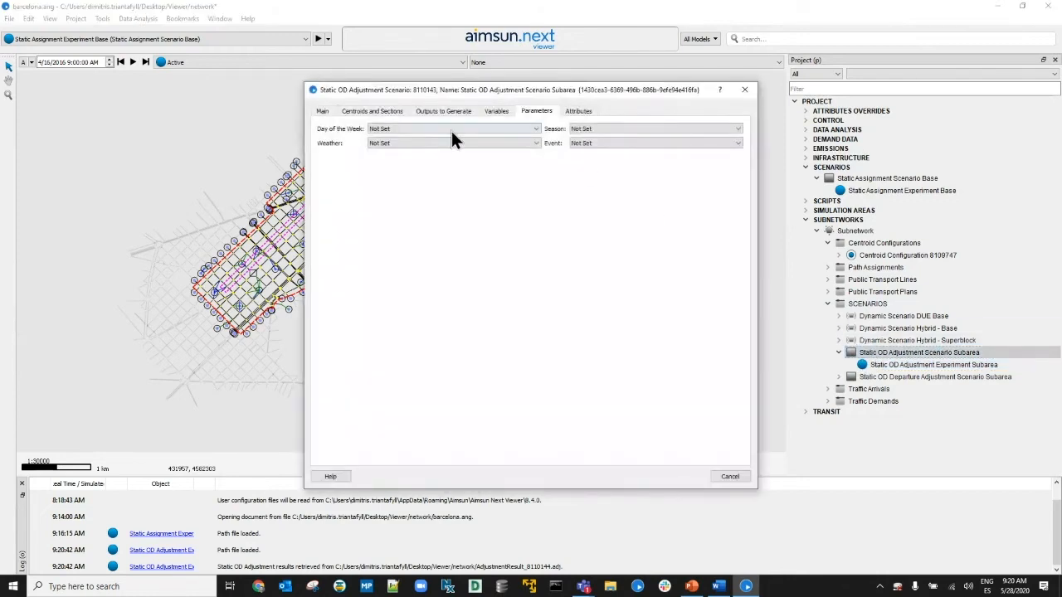
{"action": "left_click", "coordinate": [322, 111]}
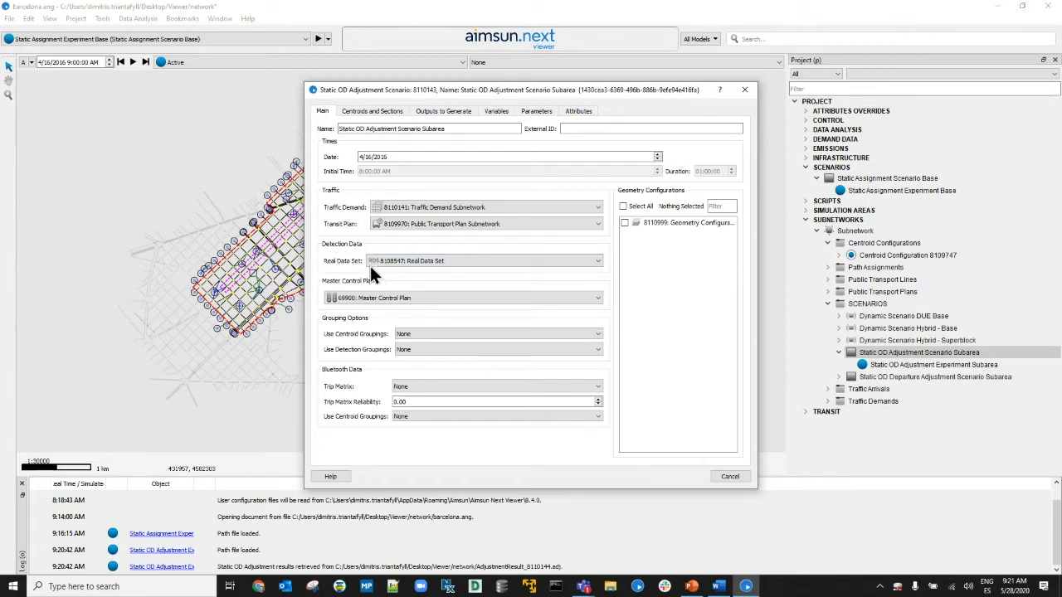
{"action": "left_click", "coordinate": [744, 90]}
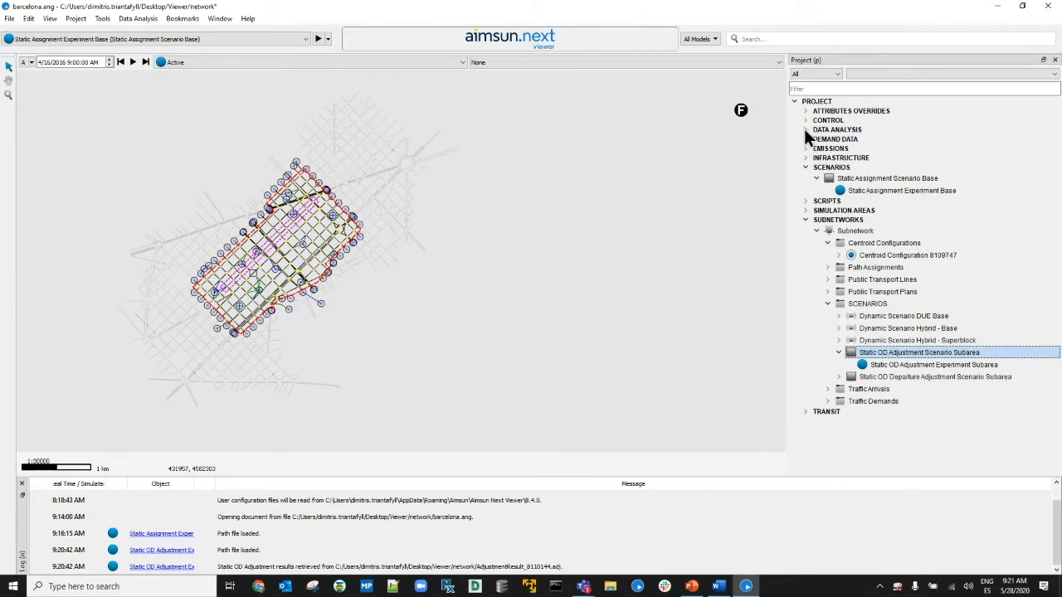
Step: Find Real Data Set among the project's data analysis items, retrieve it and dismiss the check results
{"action": "left_click", "coordinate": [804, 129]}
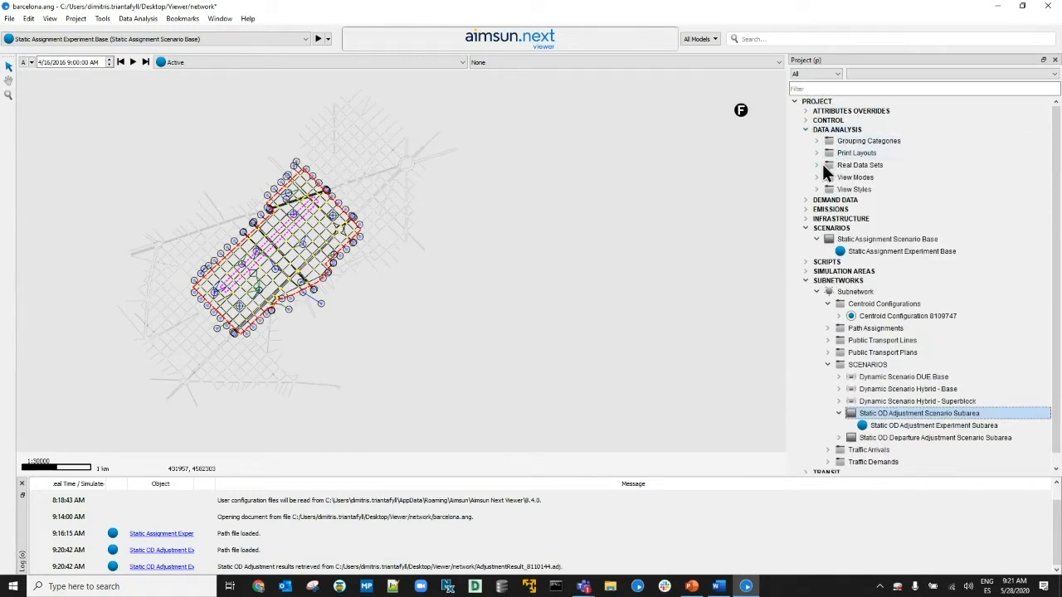
{"action": "left_click", "coordinate": [817, 165]}
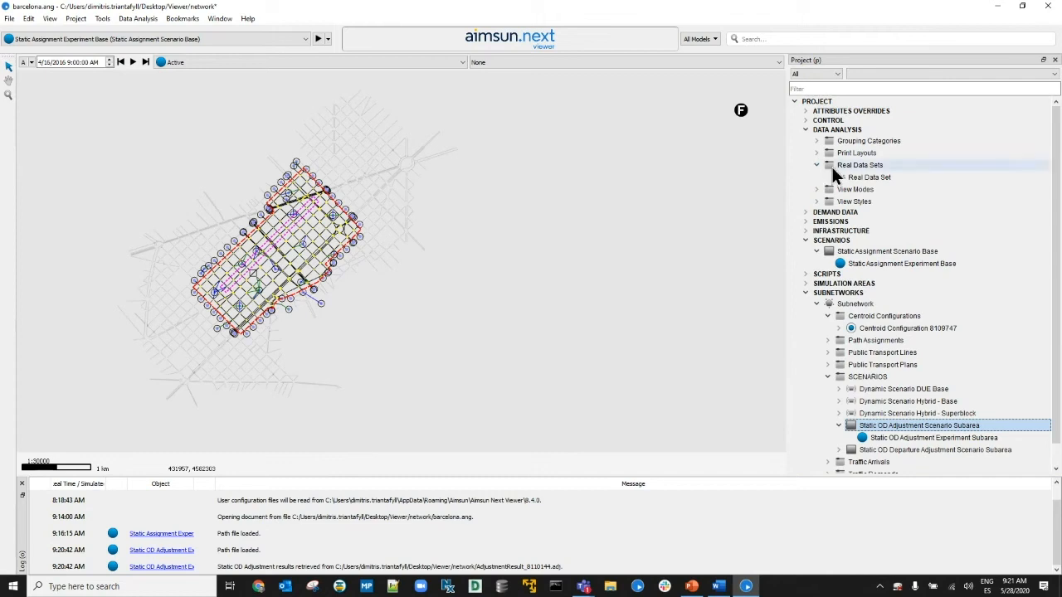
{"action": "left_click", "coordinate": [854, 173]}
{"action": "right_click", "coordinate": [853, 173]}
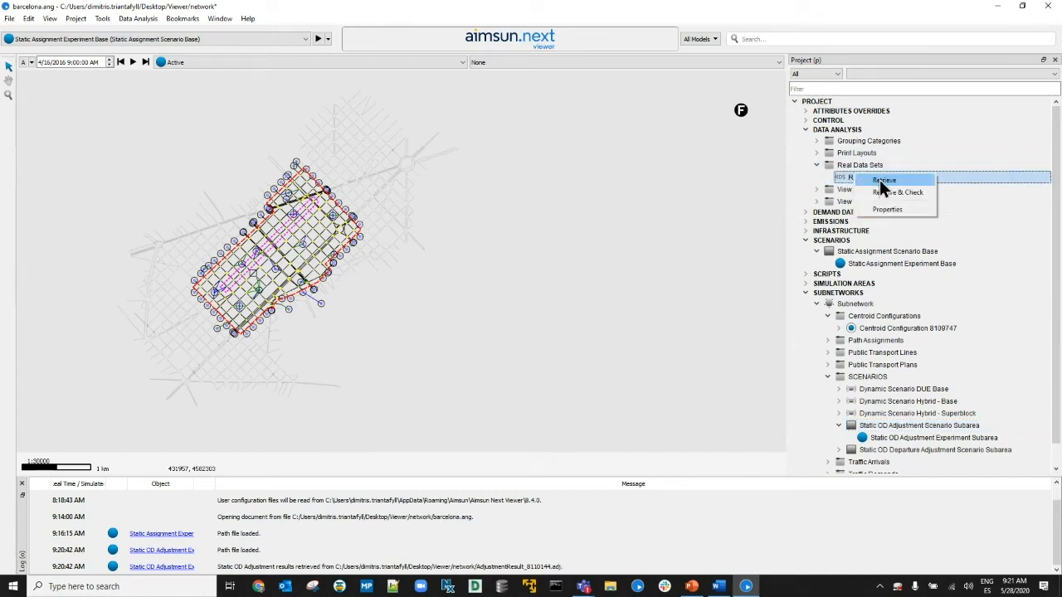
{"action": "left_click", "coordinate": [879, 180]}
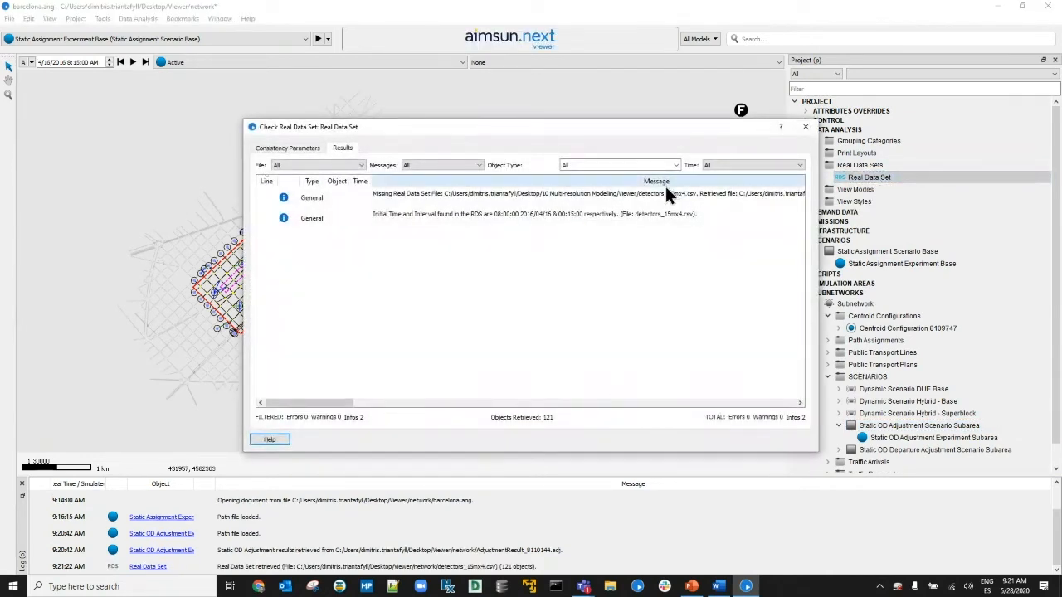
{"action": "left_click", "coordinate": [807, 127]}
Step: Examine the trip outputs of Static OD Adjustment Experiment Subarea and its final assignment validation as a table and a regression plot
{"action": "scroll", "coordinate": [880, 313], "scroll_direction": "down", "scroll_amount": 1}
{"action": "left_click", "coordinate": [874, 417]}
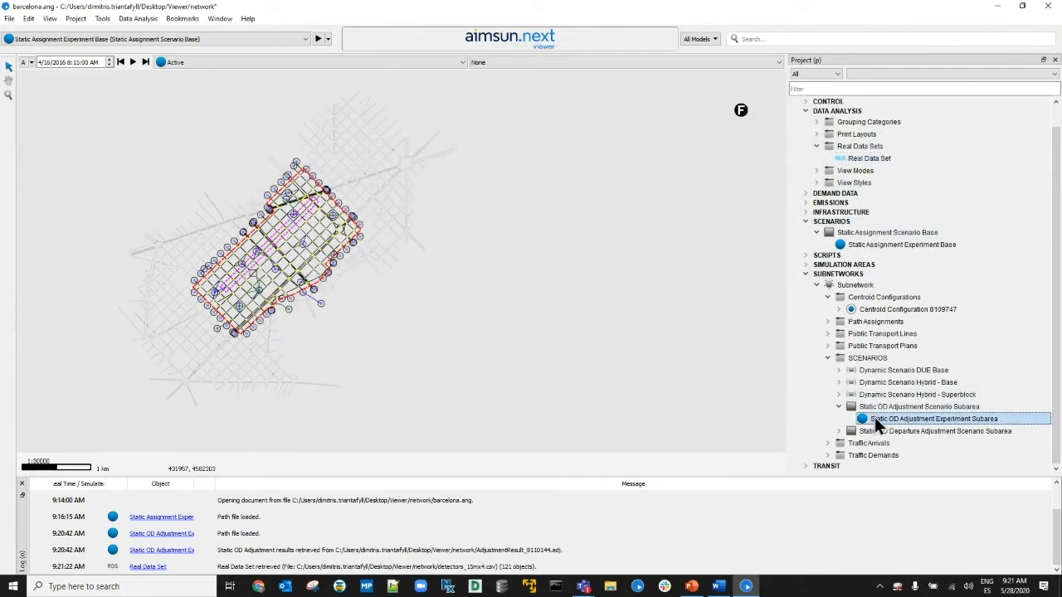
{"action": "double_click", "coordinate": [882, 415]}
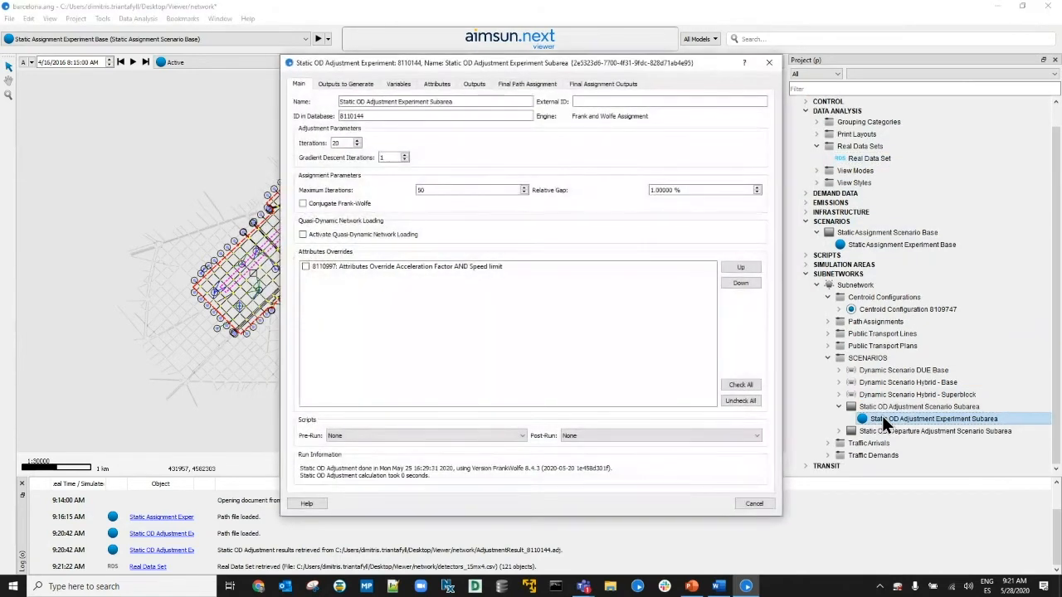
{"action": "left_click", "coordinate": [474, 85]}
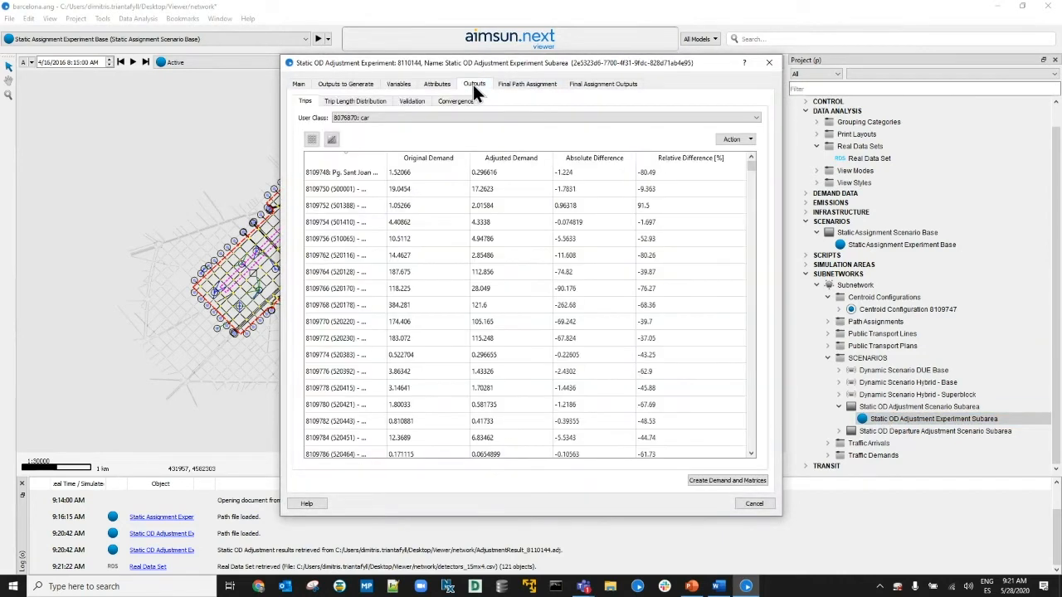
{"action": "left_click", "coordinate": [412, 103]}
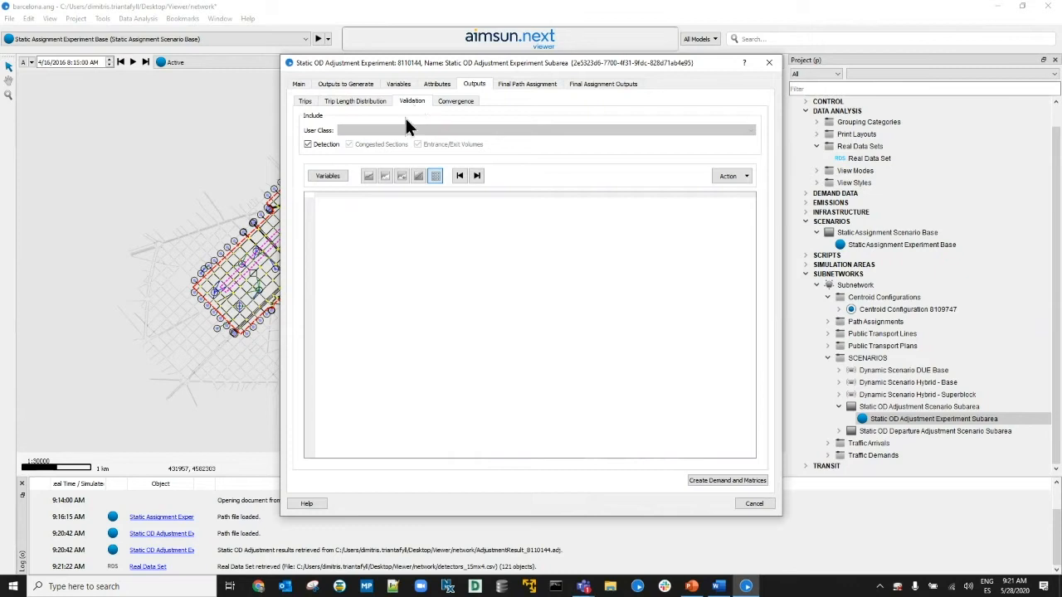
{"action": "left_click", "coordinate": [591, 86]}
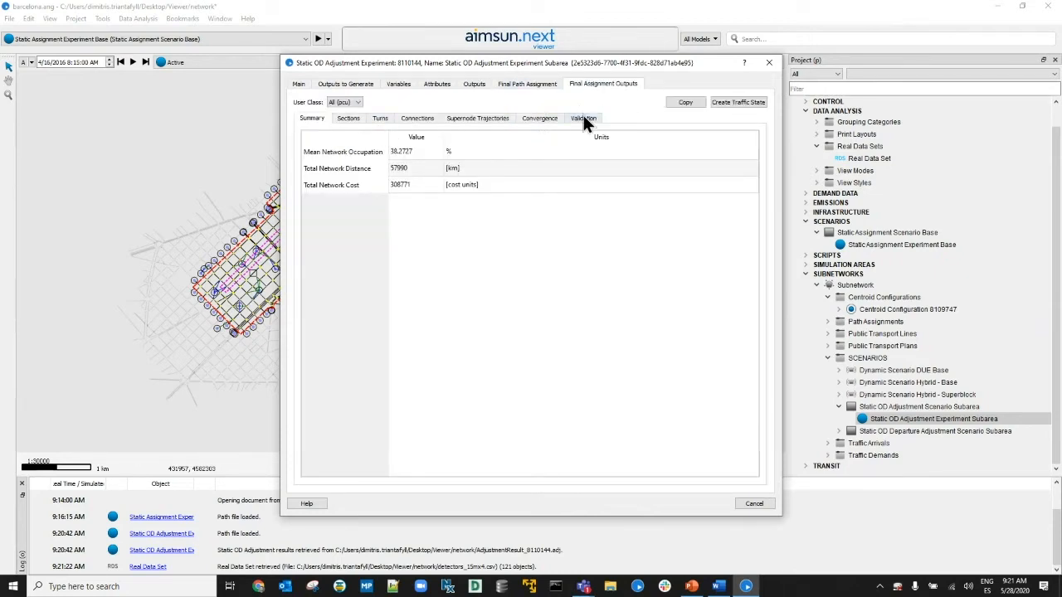
{"action": "left_click", "coordinate": [583, 118]}
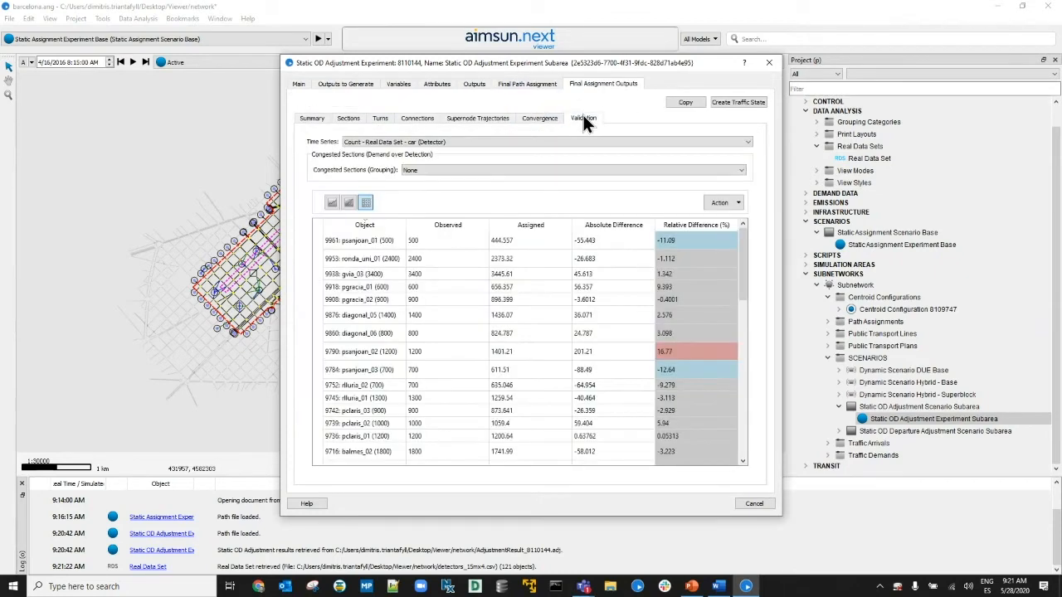
{"action": "left_click", "coordinate": [349, 203]}
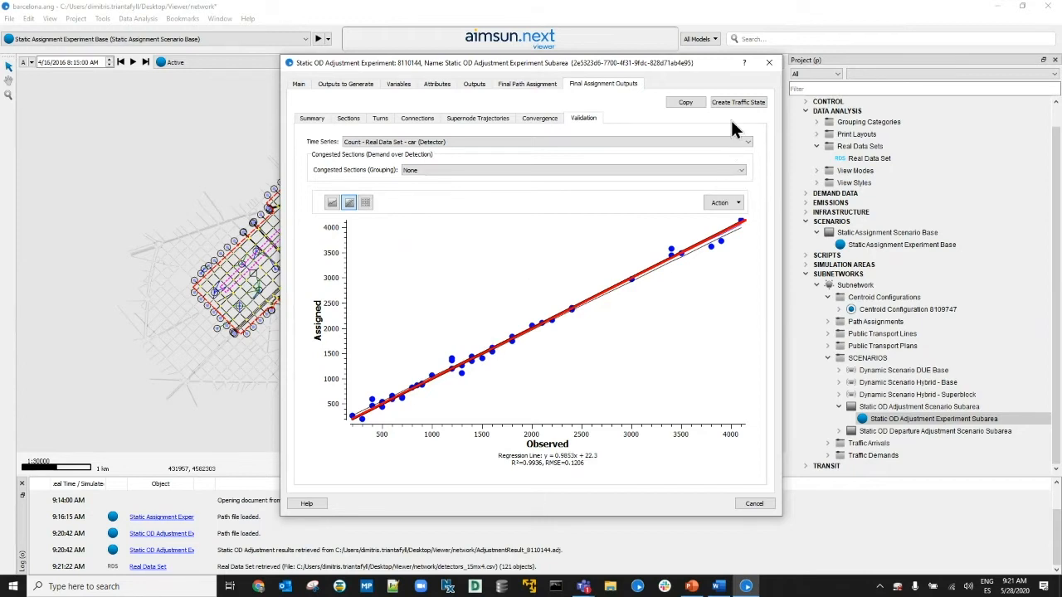
{"action": "left_click", "coordinate": [757, 503]}
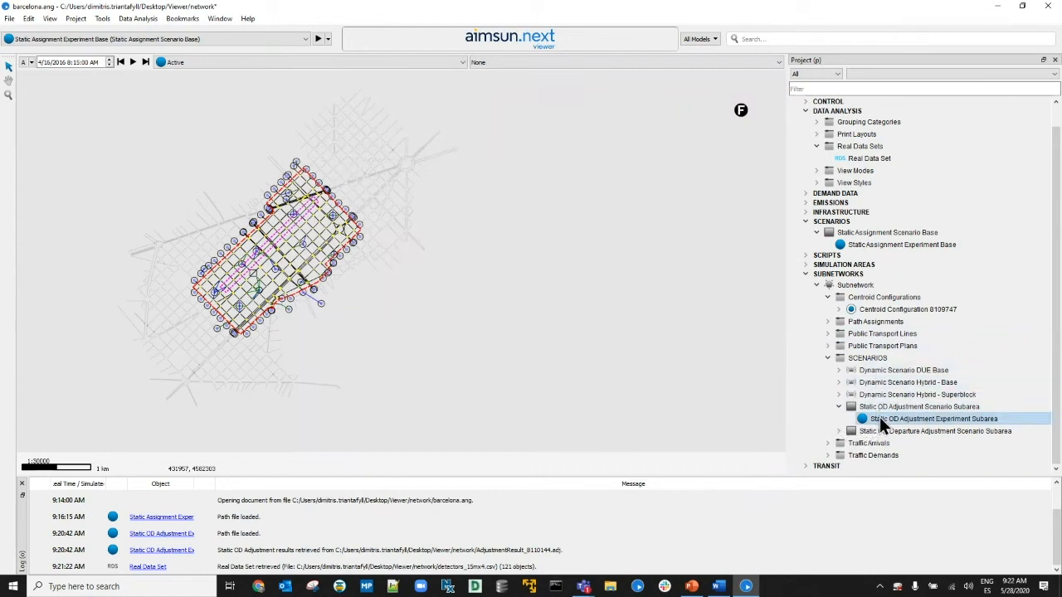
Step: Retrieve the path assignment results of Static OD Adjustment Experiment Subarea
{"action": "right_click", "coordinate": [882, 423]}
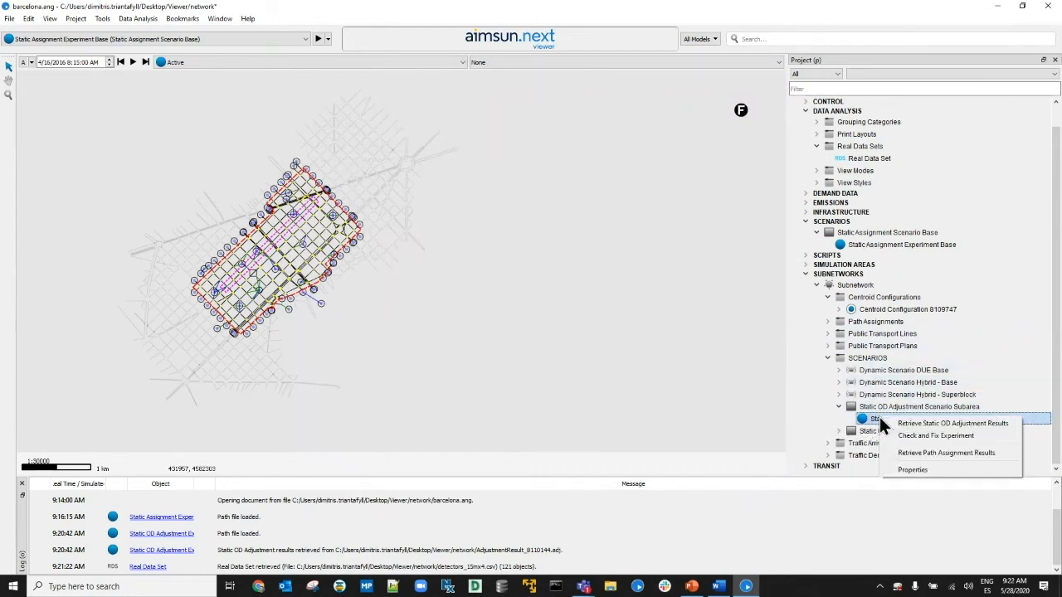
{"action": "left_click", "coordinate": [941, 452]}
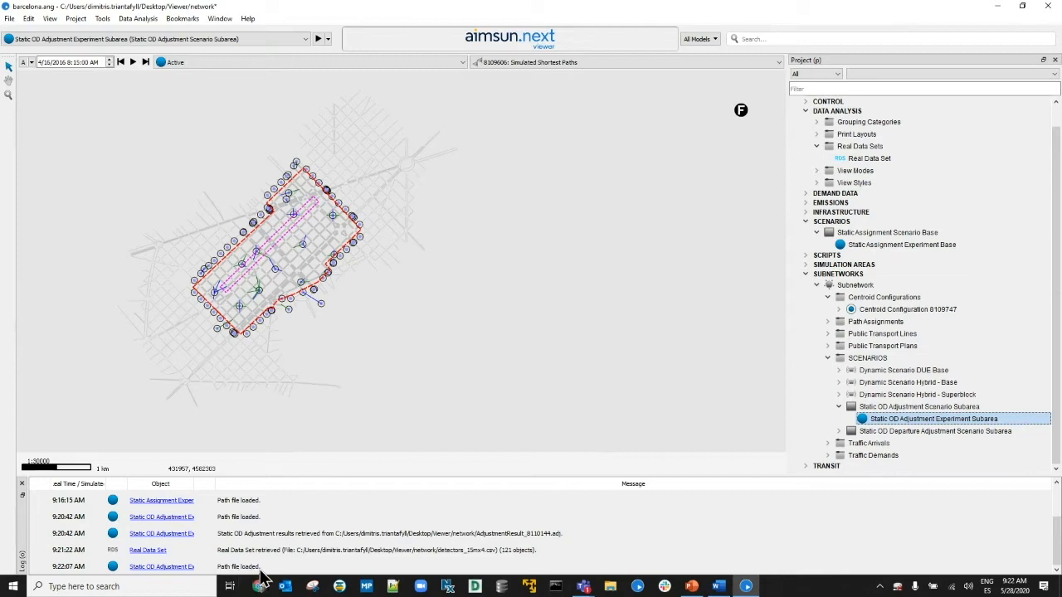
{"action": "key", "text": "alt+Tab"}
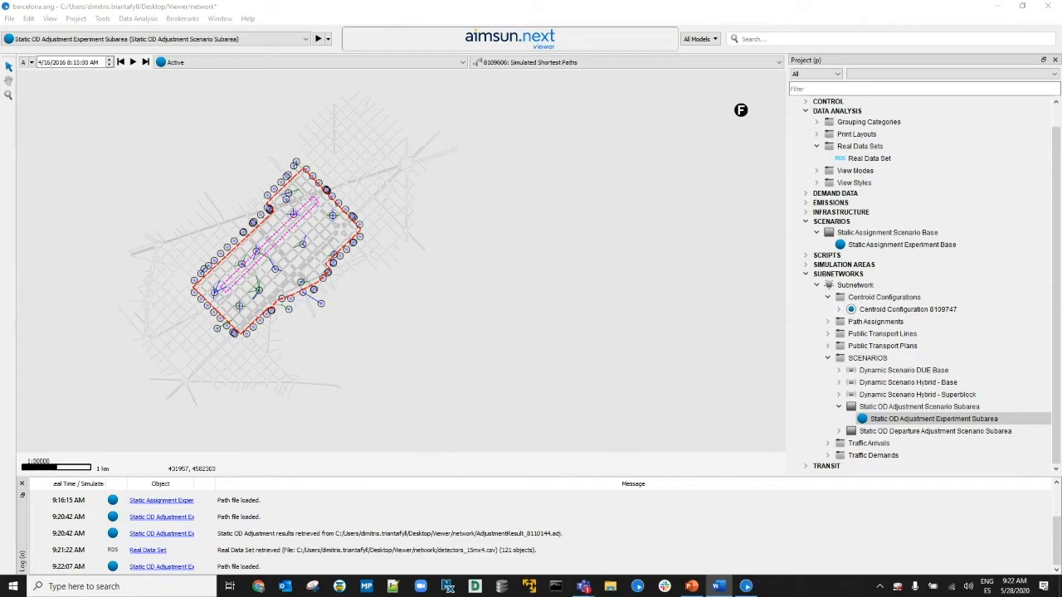
Step: Expand Static OD Departure Adjustment Scenario Subarea and retrieve the departure adjustment results of its experiment
{"action": "left_click", "coordinate": [838, 432]}
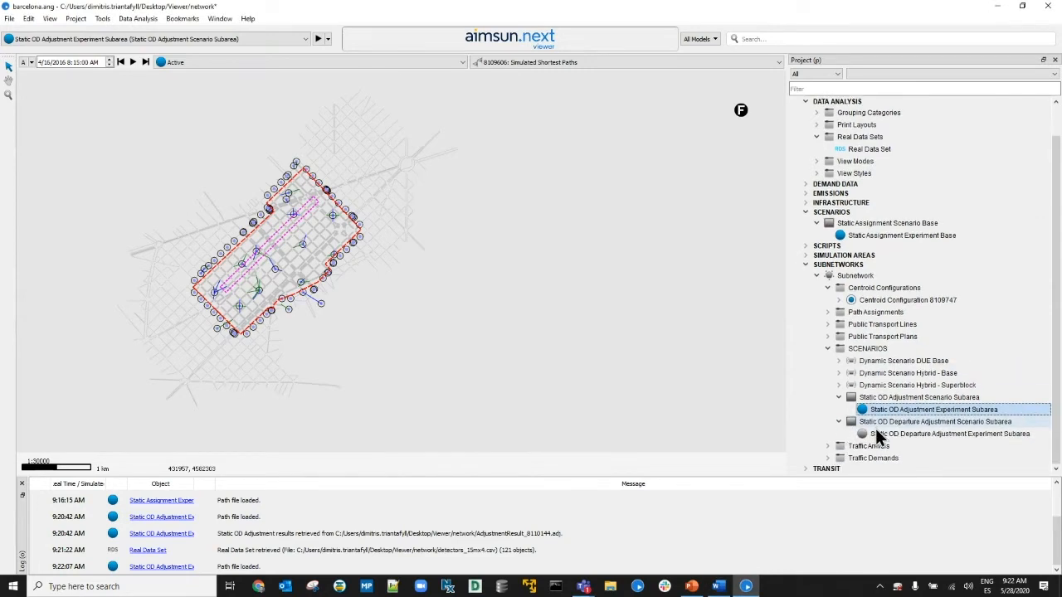
{"action": "right_click", "coordinate": [916, 434]}
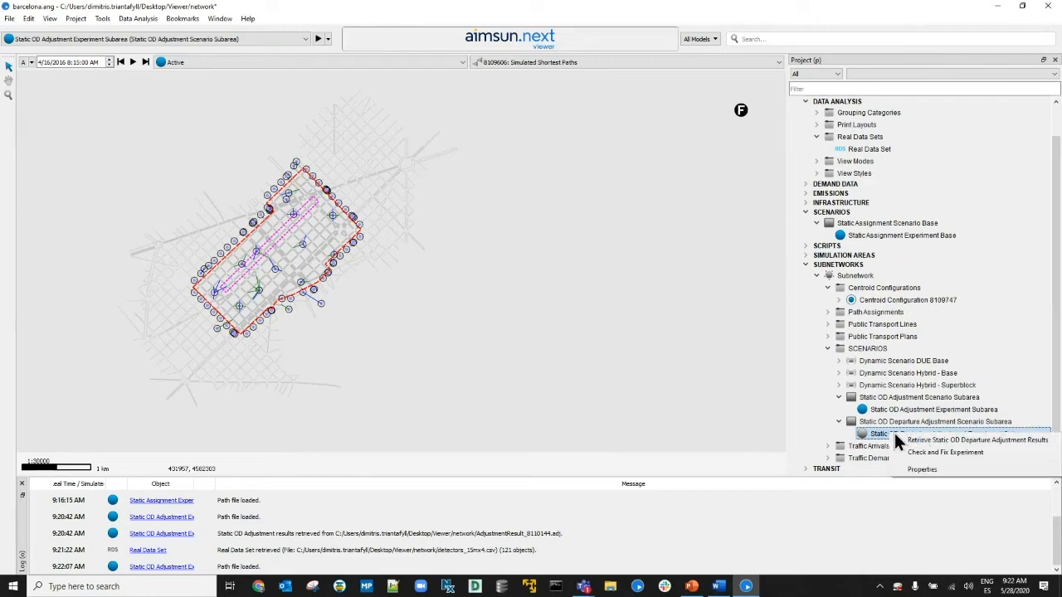
{"action": "left_click", "coordinate": [953, 440]}
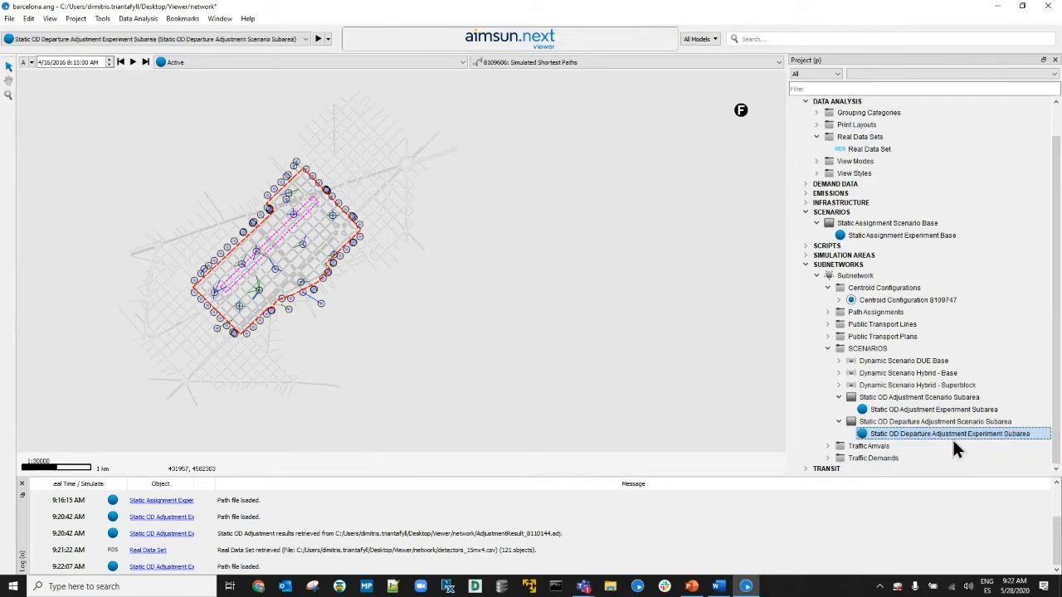
Step: Review the trip outputs of Static OD Departure Adjustment Experiment Subarea and its validation as a table and a regression plot
{"action": "double_click", "coordinate": [909, 432]}
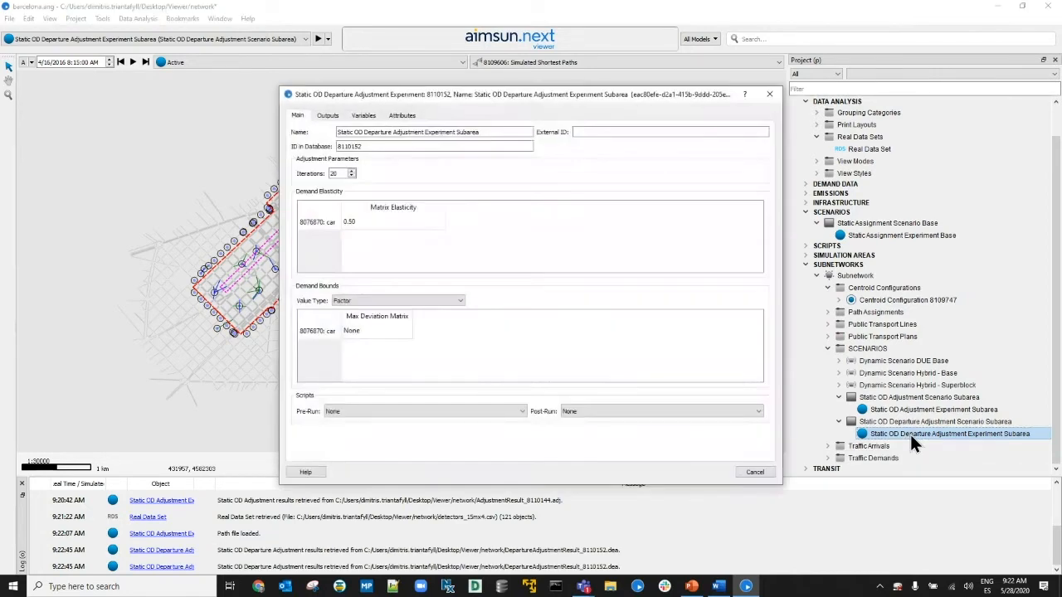
{"action": "left_click", "coordinate": [327, 118]}
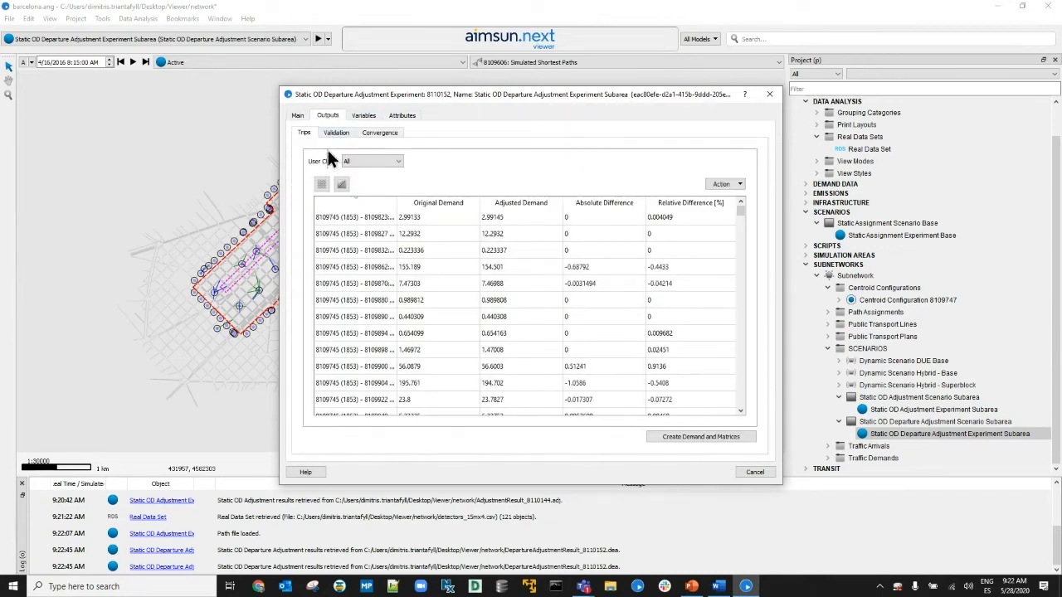
{"action": "left_click", "coordinate": [335, 134]}
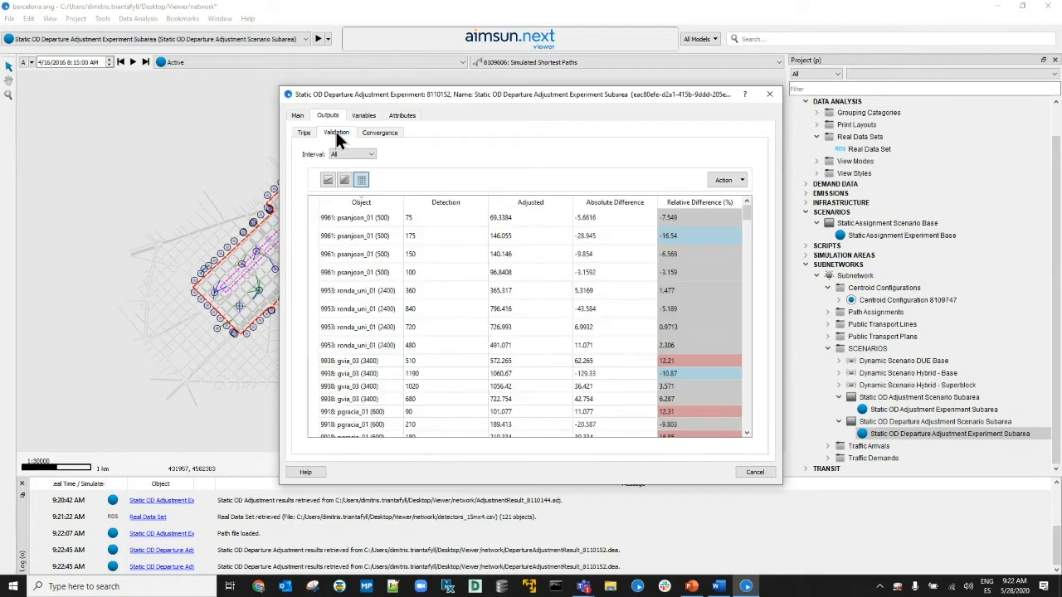
{"action": "left_click", "coordinate": [343, 179]}
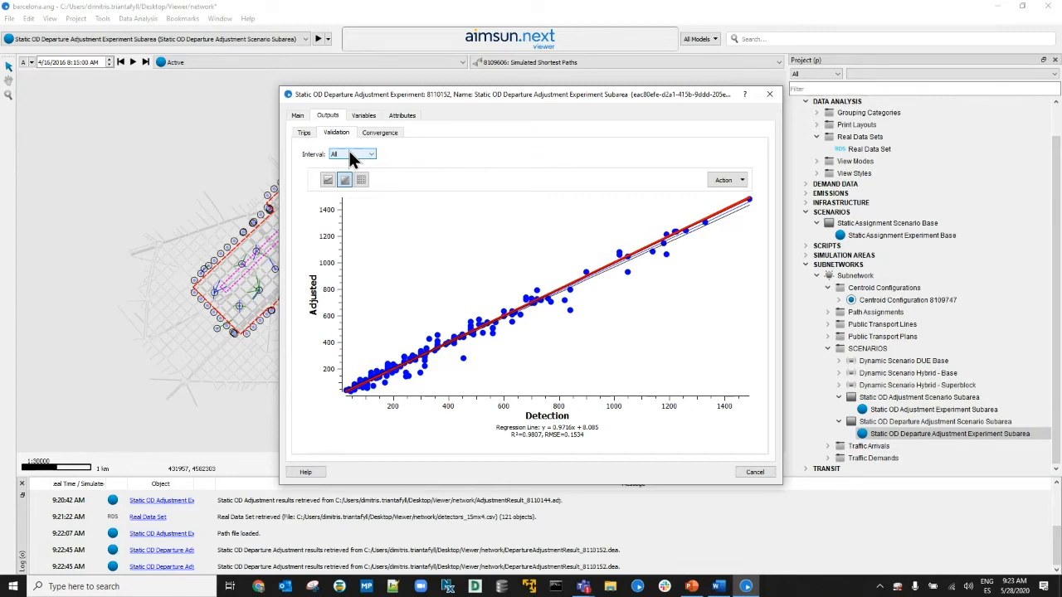
Step: Compare the departure adjustment's validation regression across the 15-minute intervals from 08:00 to 09:00, and close the experiment
{"action": "left_click", "coordinate": [350, 153]}
{"action": "left_click", "coordinate": [350, 153]}
{"action": "scroll", "coordinate": [356, 153], "scroll_direction": "down", "scroll_amount": 1}
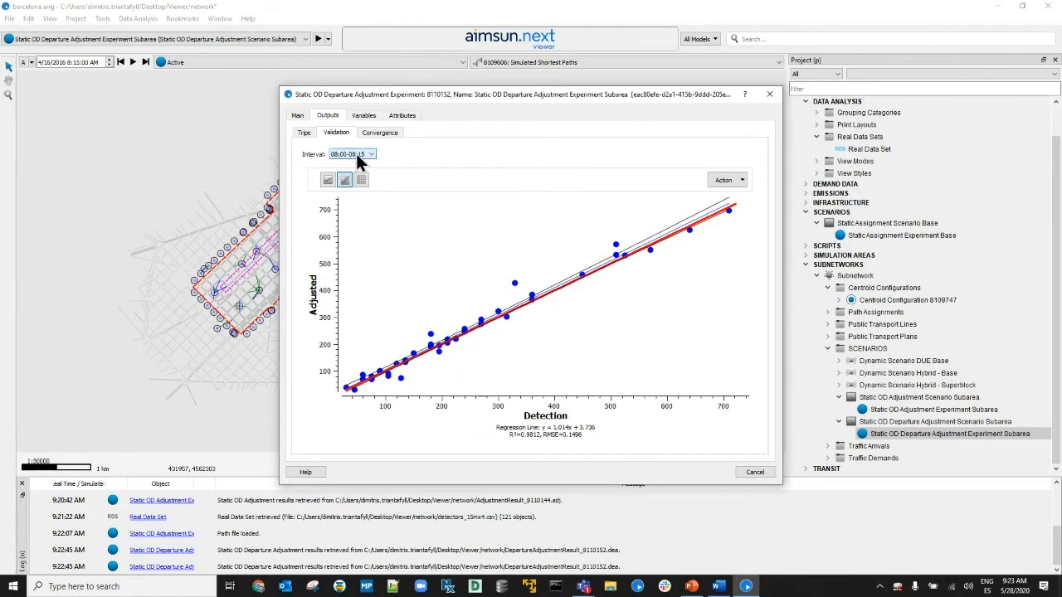
{"action": "scroll", "coordinate": [359, 162], "scroll_direction": "down", "scroll_amount": 1}
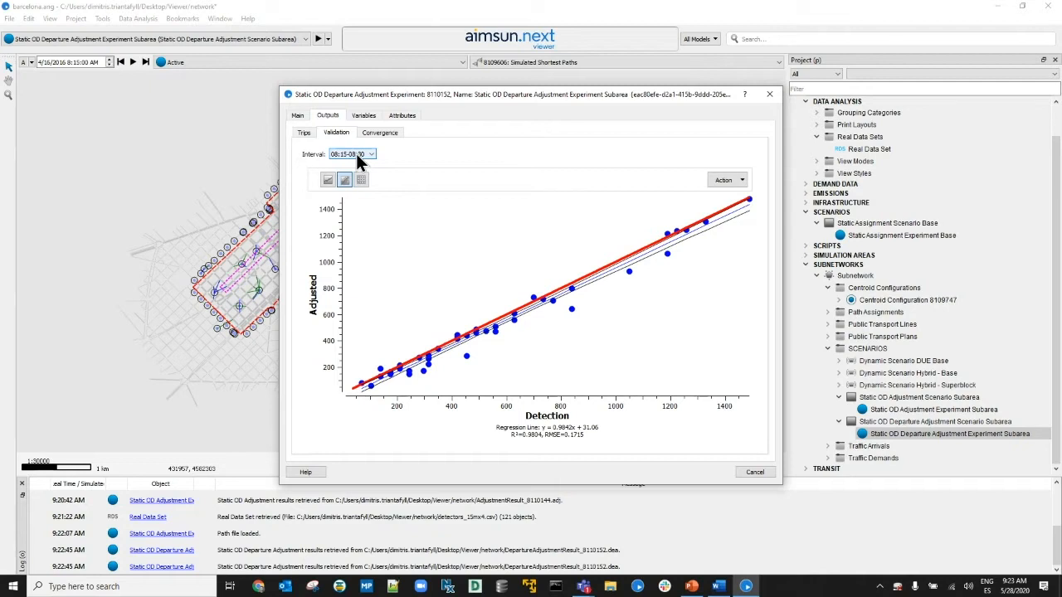
{"action": "scroll", "coordinate": [359, 162], "scroll_direction": "down", "scroll_amount": 1}
{"action": "scroll", "coordinate": [358, 161], "scroll_direction": "down", "scroll_amount": 1}
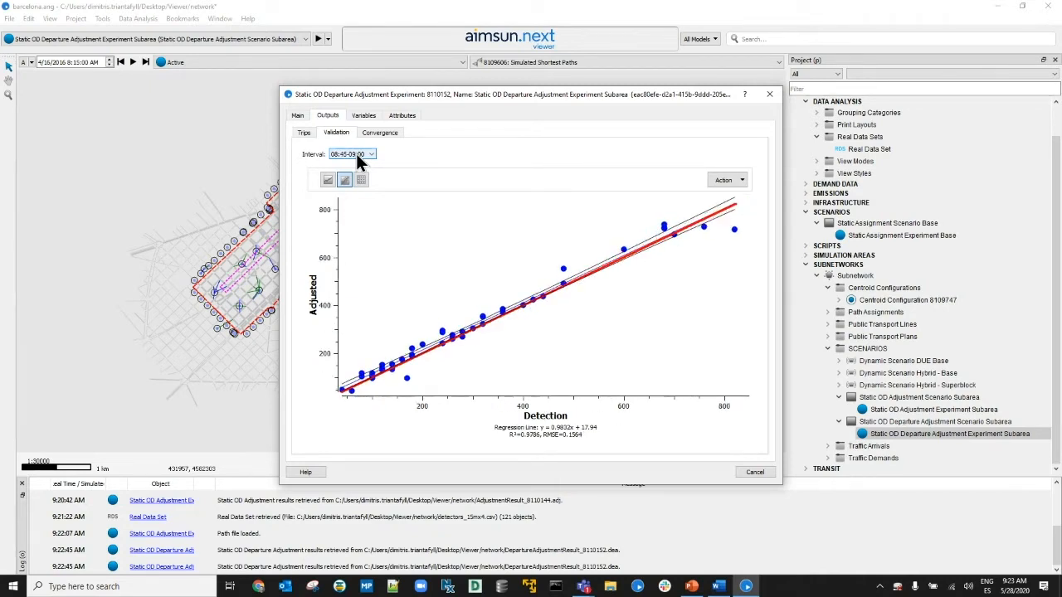
{"action": "key", "text": "Escape"}
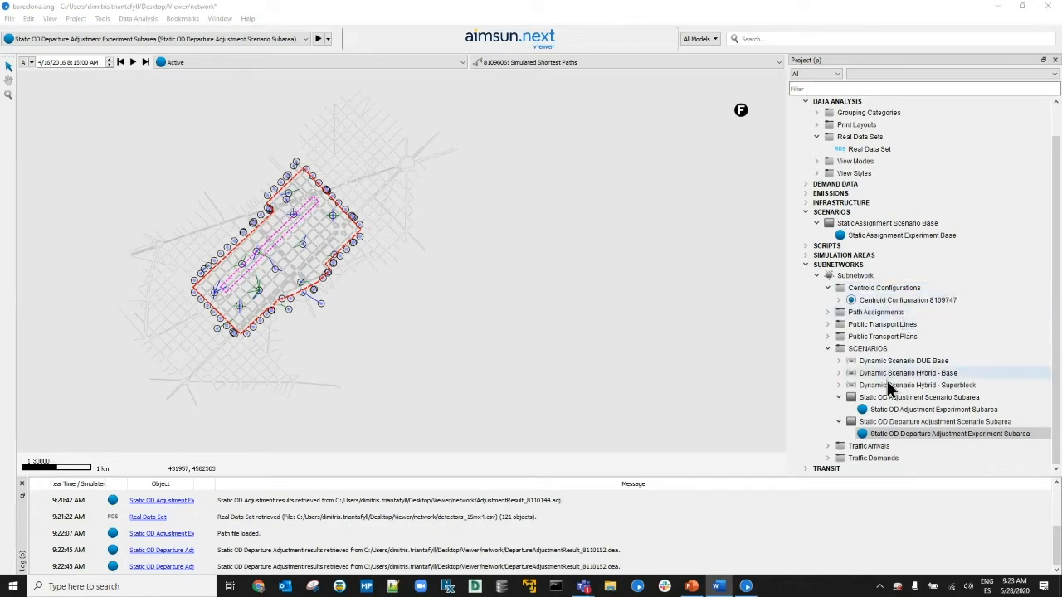
Step: Expand Dynamic Scenario DUE Base down to its Meso DUE Experiment Base and retrieve the replication data of Result DUE Base
{"action": "left_click", "coordinate": [847, 366]}
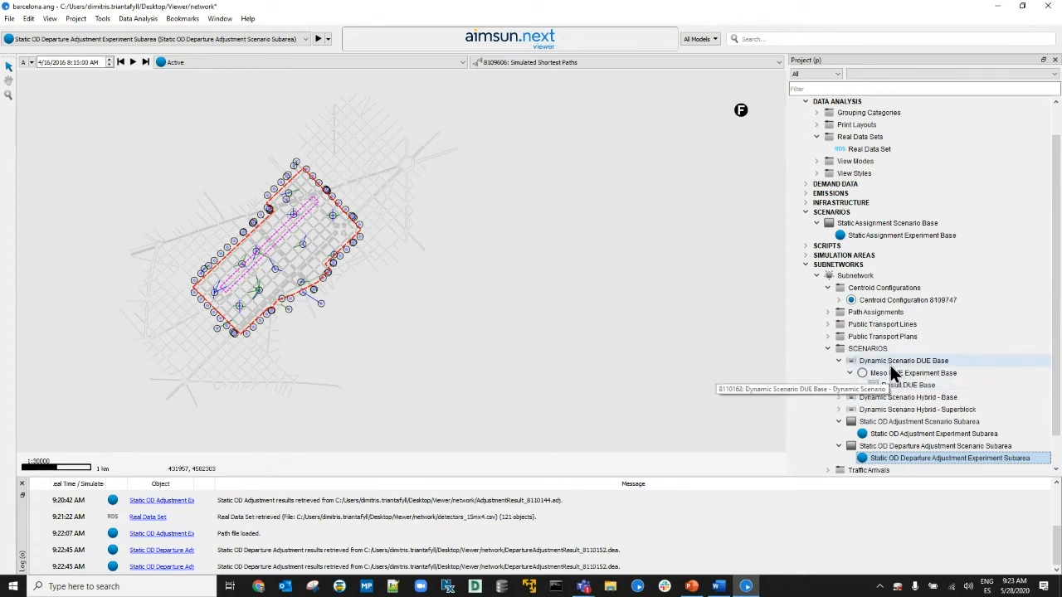
{"action": "left_click", "coordinate": [890, 364]}
{"action": "left_click", "coordinate": [894, 372]}
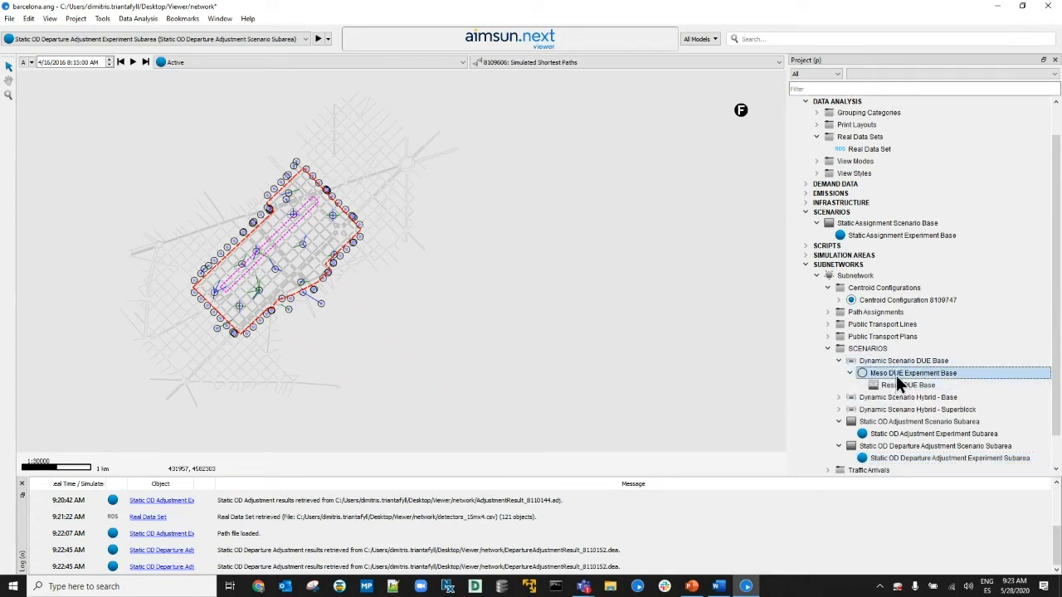
{"action": "left_click", "coordinate": [905, 386]}
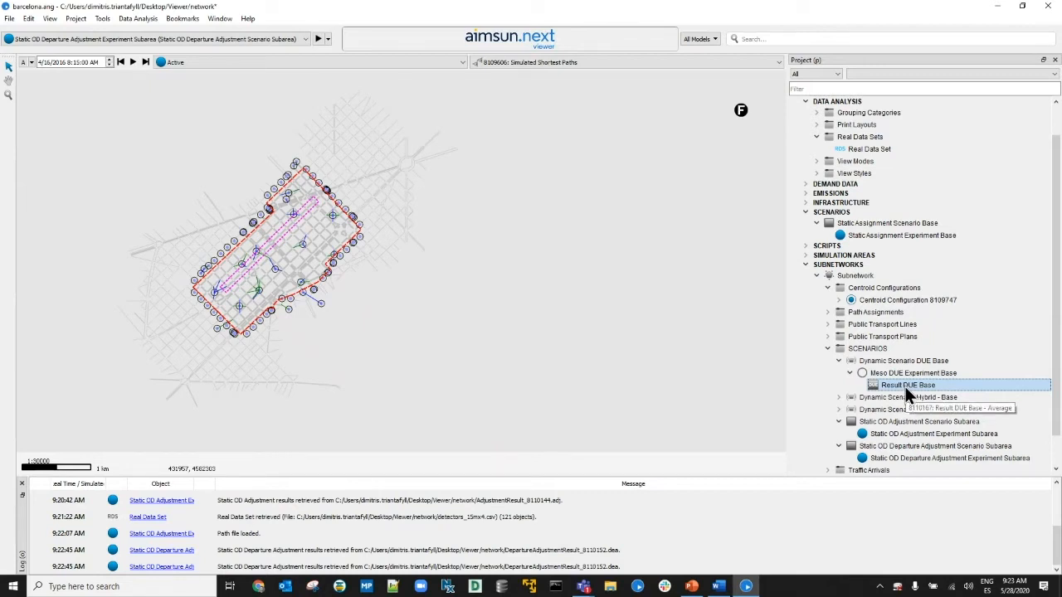
{"action": "right_click", "coordinate": [904, 387]}
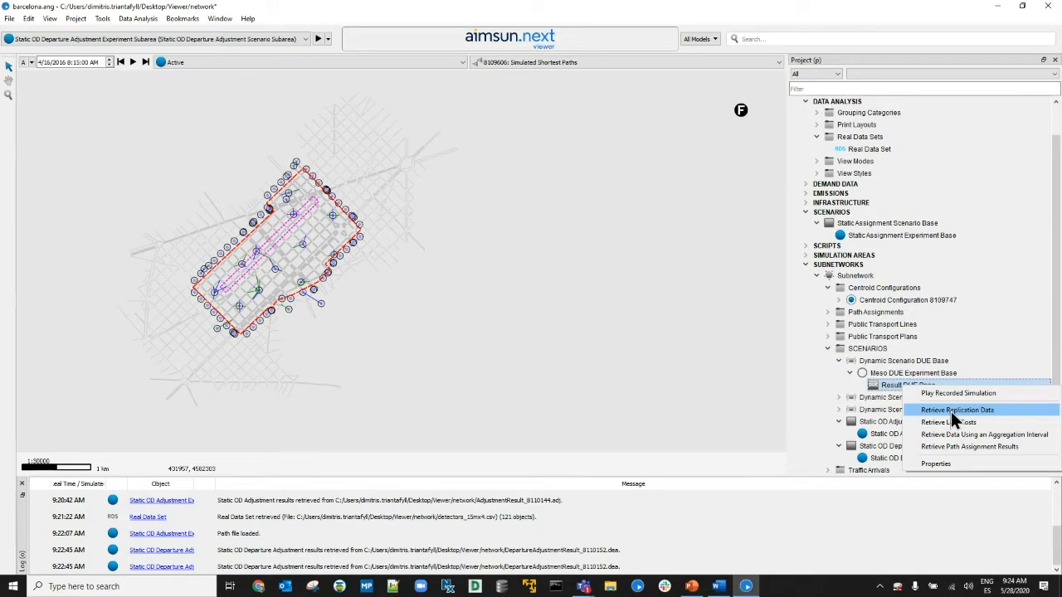
{"action": "left_click", "coordinate": [950, 412]}
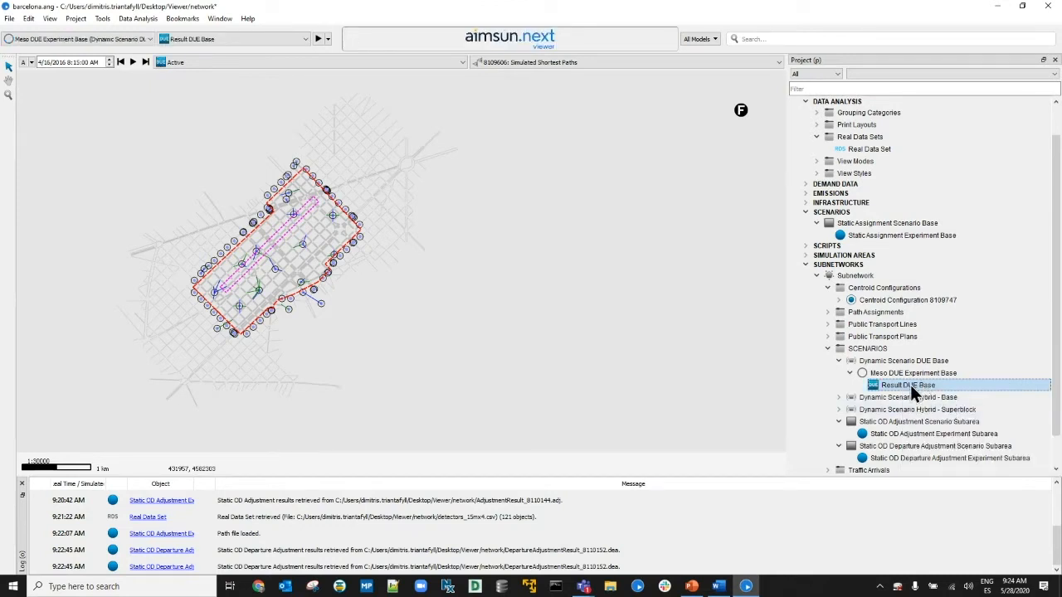
Step: Review the settings of Dynamic Scenario DUE Base, including its main setup, outputs to generate, APIs, variables, and strategies and conditions
{"action": "left_click", "coordinate": [903, 363]}
{"action": "double_click", "coordinate": [904, 361]}
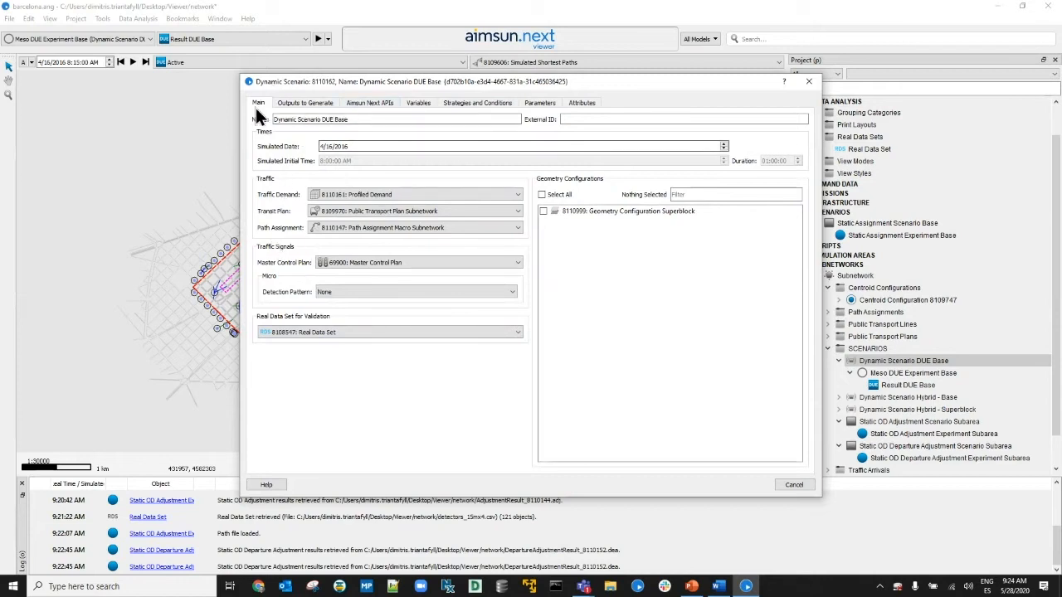
{"action": "left_click", "coordinate": [301, 101]}
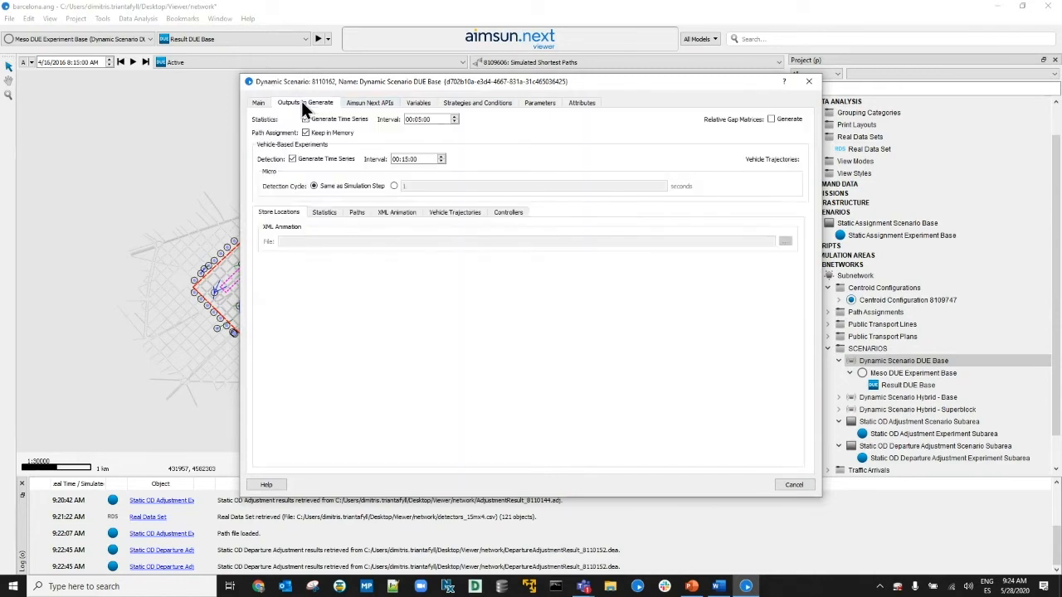
{"action": "left_click", "coordinate": [377, 103]}
{"action": "left_click", "coordinate": [415, 105]}
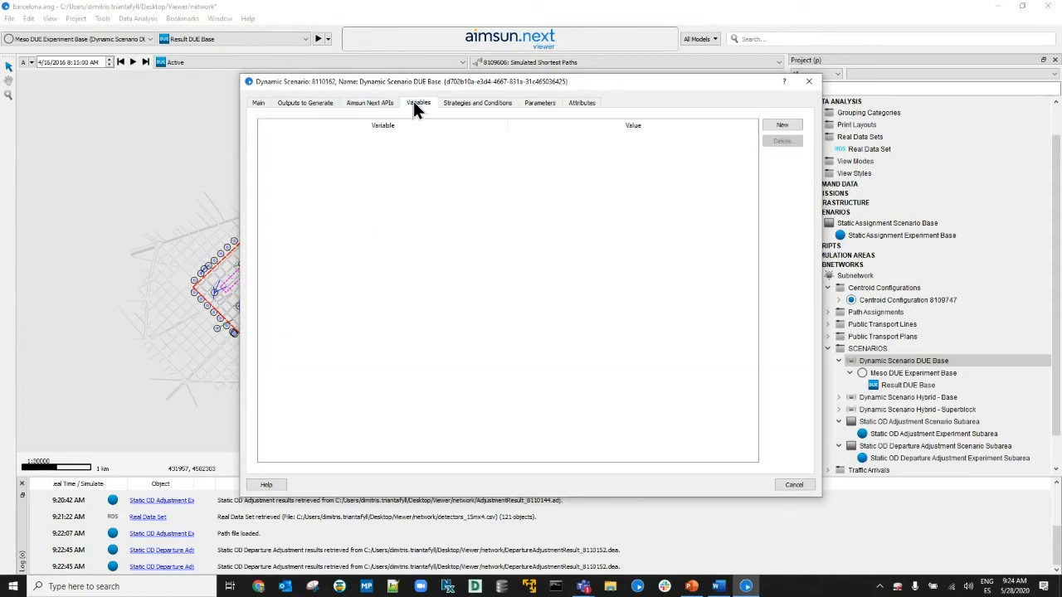
{"action": "left_click", "coordinate": [473, 106]}
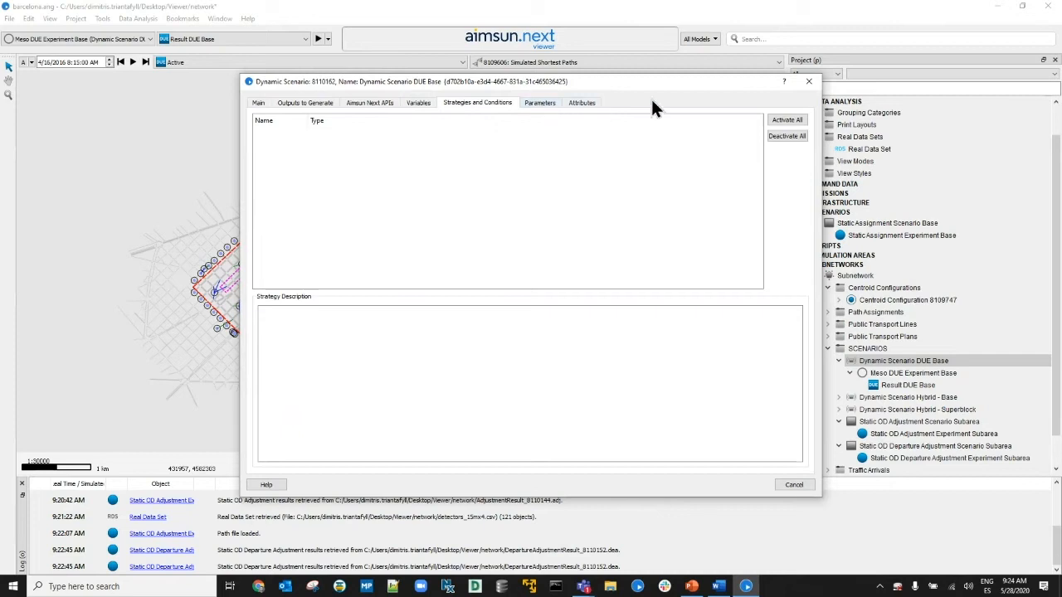
{"action": "left_click", "coordinate": [813, 82]}
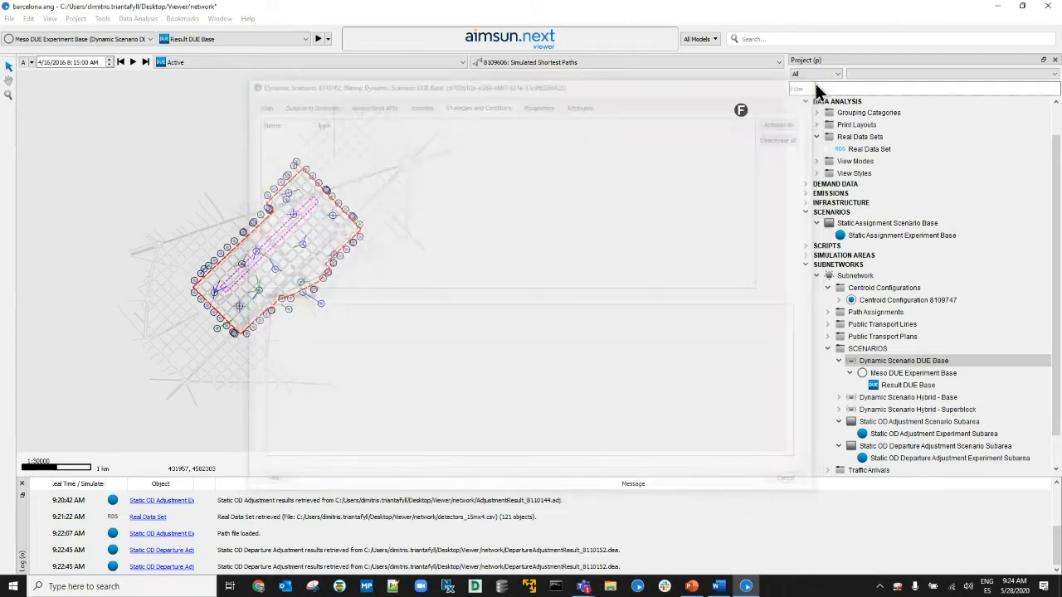
Step: Review Meso DUE Experiment Base's main, behaviour, reaction time, arrivals and dynamic traffic assignment settings, and close the experiment
{"action": "double_click", "coordinate": [911, 372]}
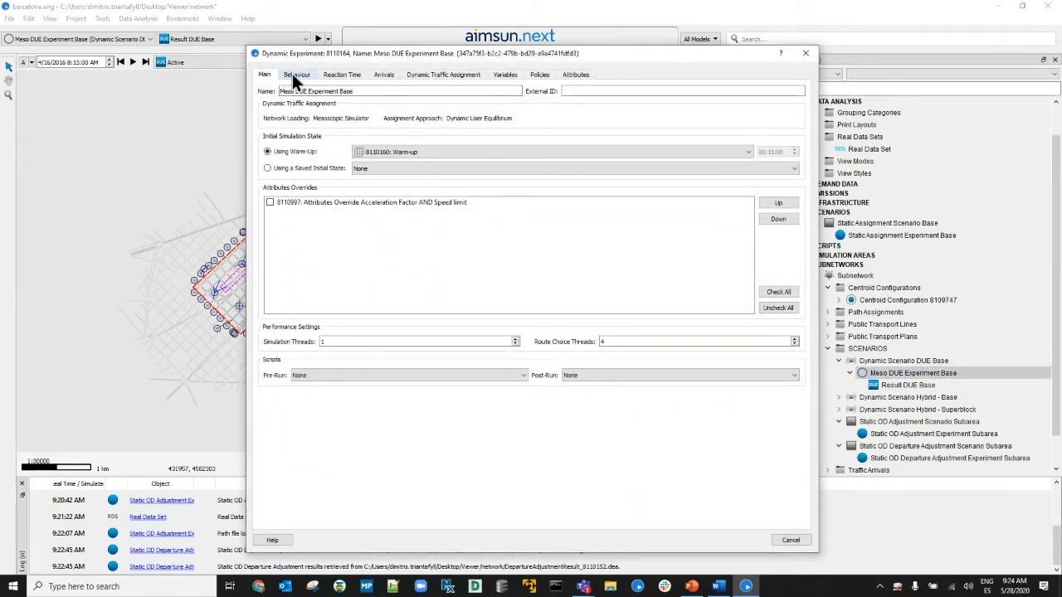
{"action": "left_click", "coordinate": [294, 74]}
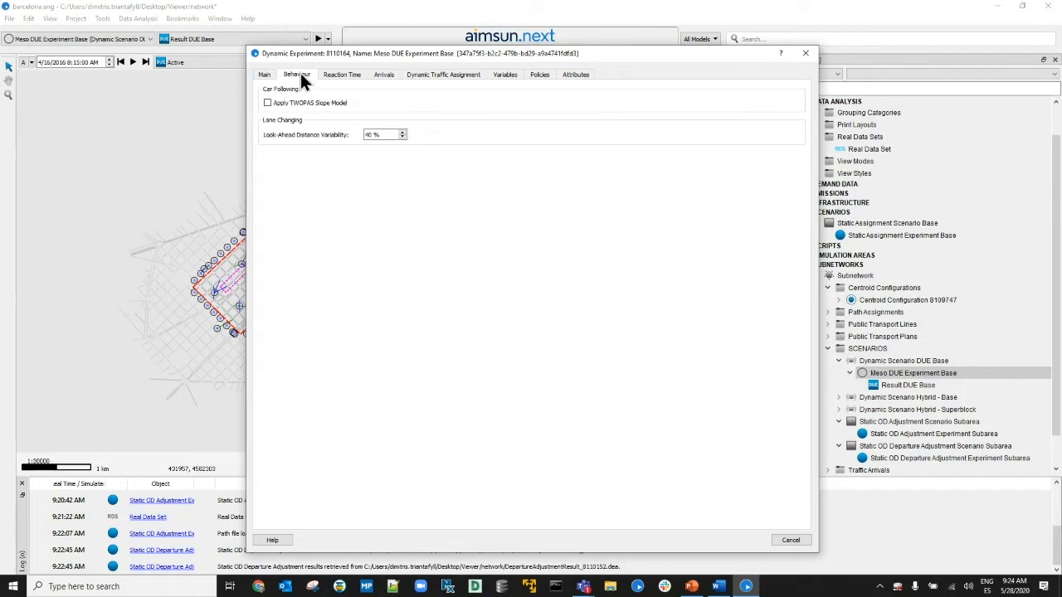
{"action": "left_click", "coordinate": [345, 75]}
{"action": "left_click", "coordinate": [383, 75]}
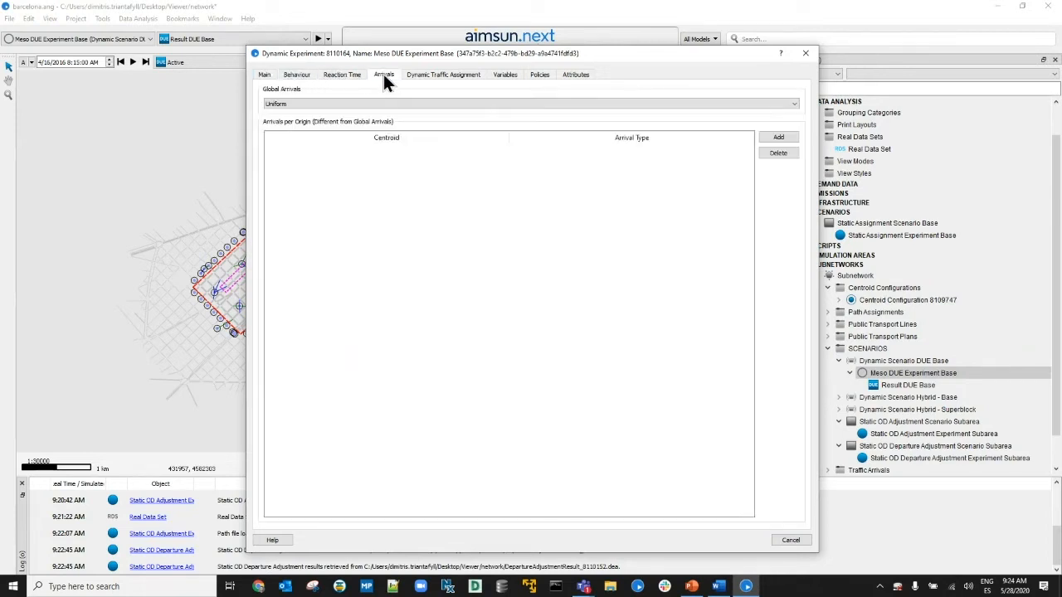
{"action": "left_click", "coordinate": [431, 75]}
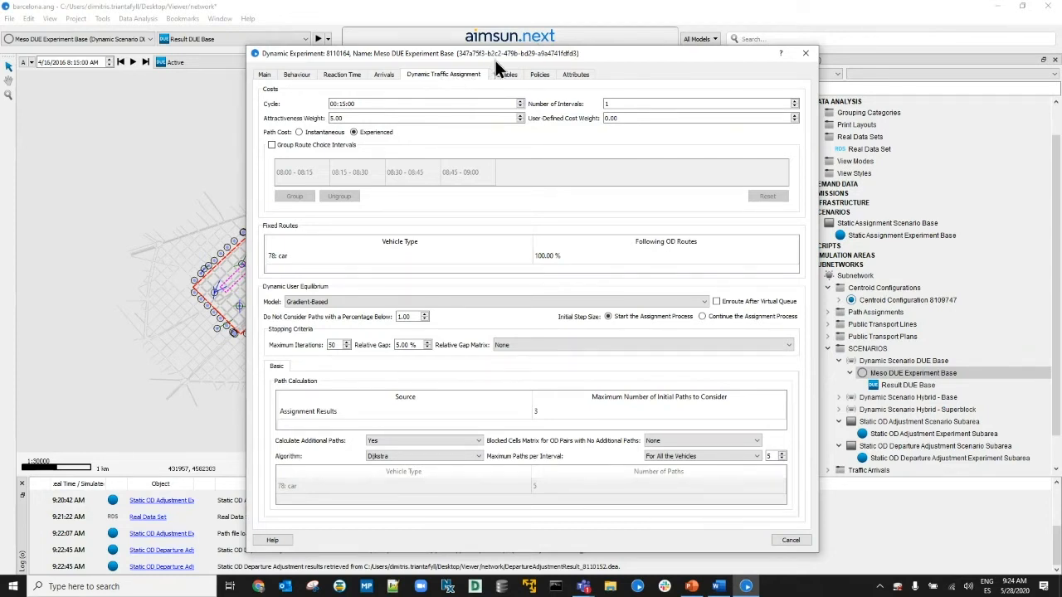
{"action": "left_click", "coordinate": [805, 53]}
Step: Review the validation of Result DUE Base as a table and a regression plot, and close the result
{"action": "left_click", "coordinate": [912, 385]}
{"action": "double_click", "coordinate": [912, 386]}
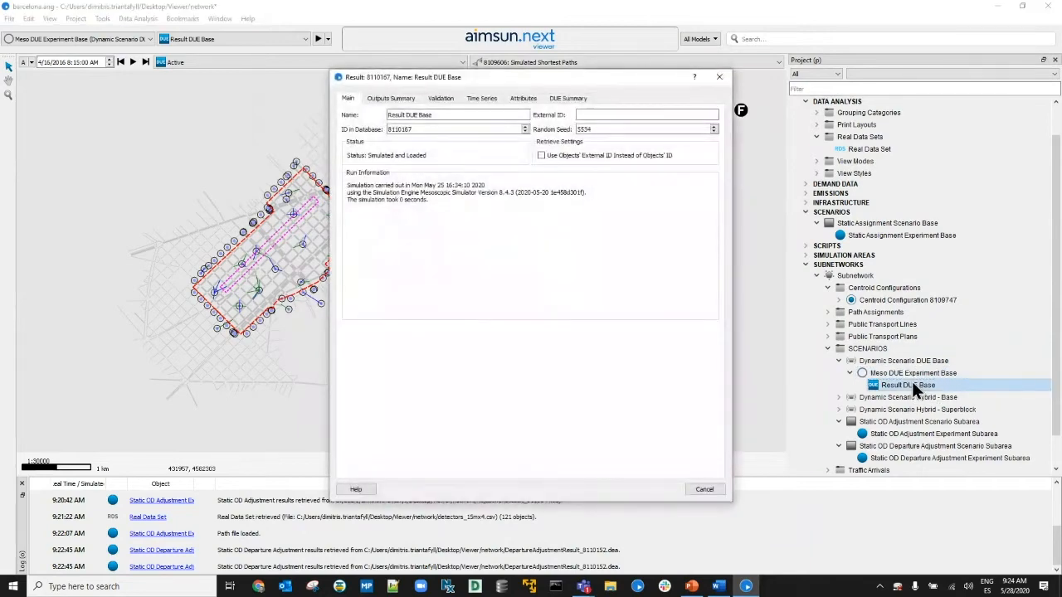
{"action": "left_click", "coordinate": [440, 98]}
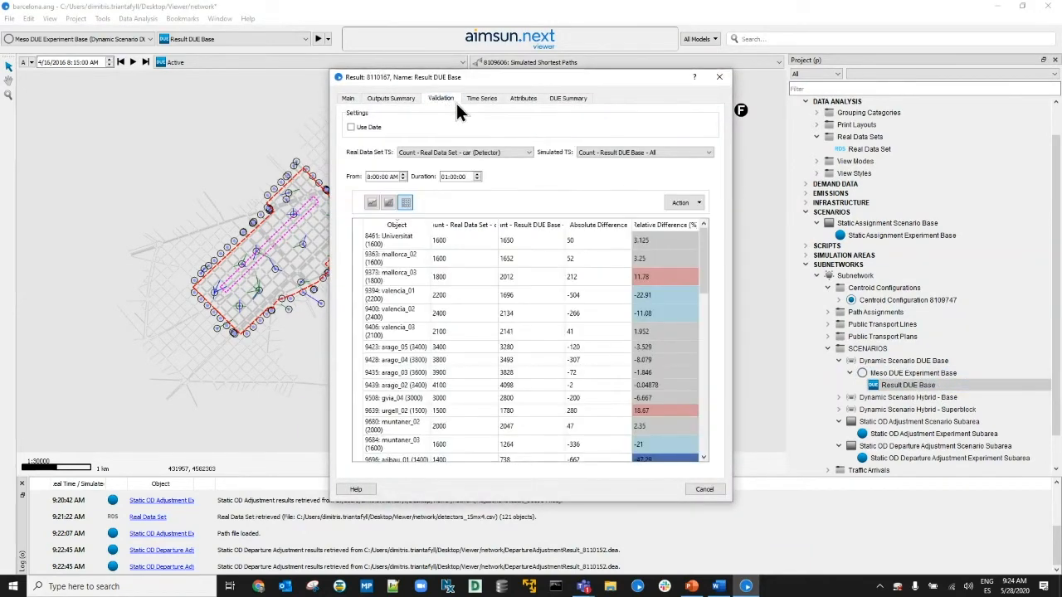
{"action": "left_click", "coordinate": [389, 203]}
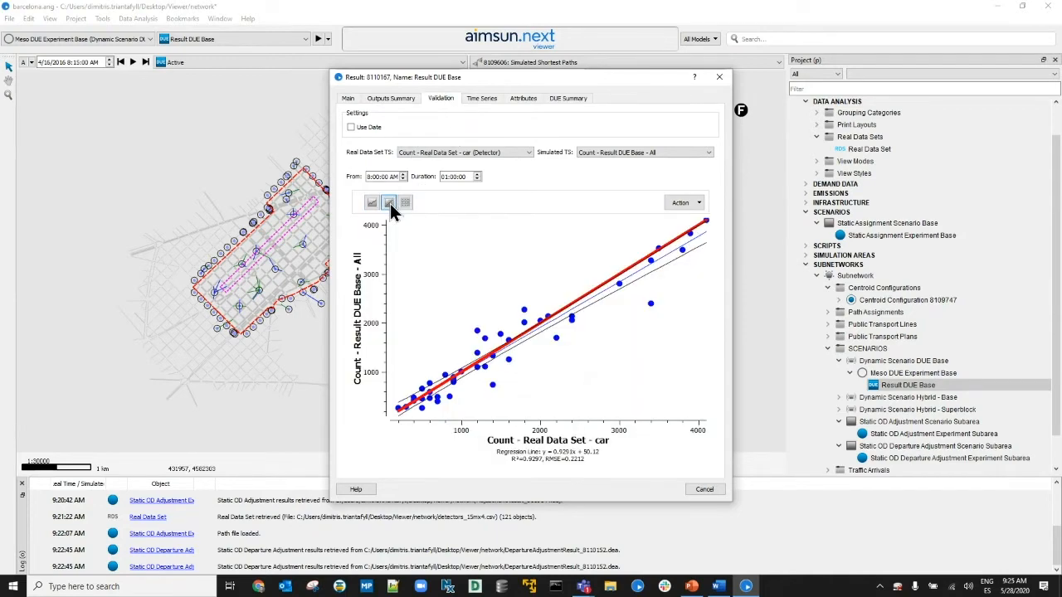
{"action": "key", "text": "Escape"}
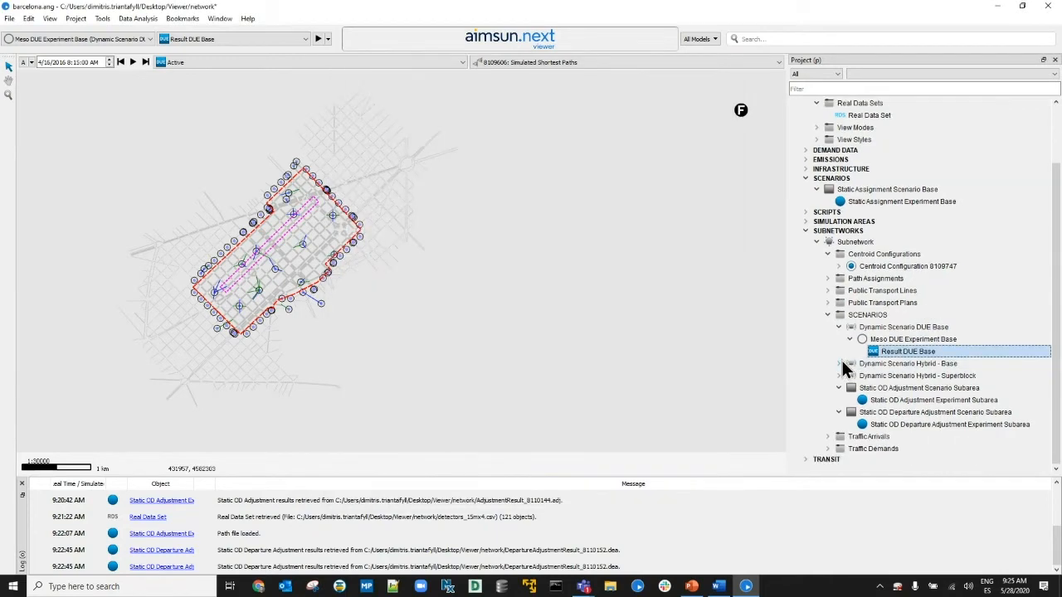
Step: Expand Dynamic Scenario Hybrid - Base and retrieve the replication data of Replication Hybrid - Base
{"action": "scroll", "coordinate": [846, 365], "scroll_direction": "down", "scroll_amount": 1}
{"action": "left_click", "coordinate": [838, 363]}
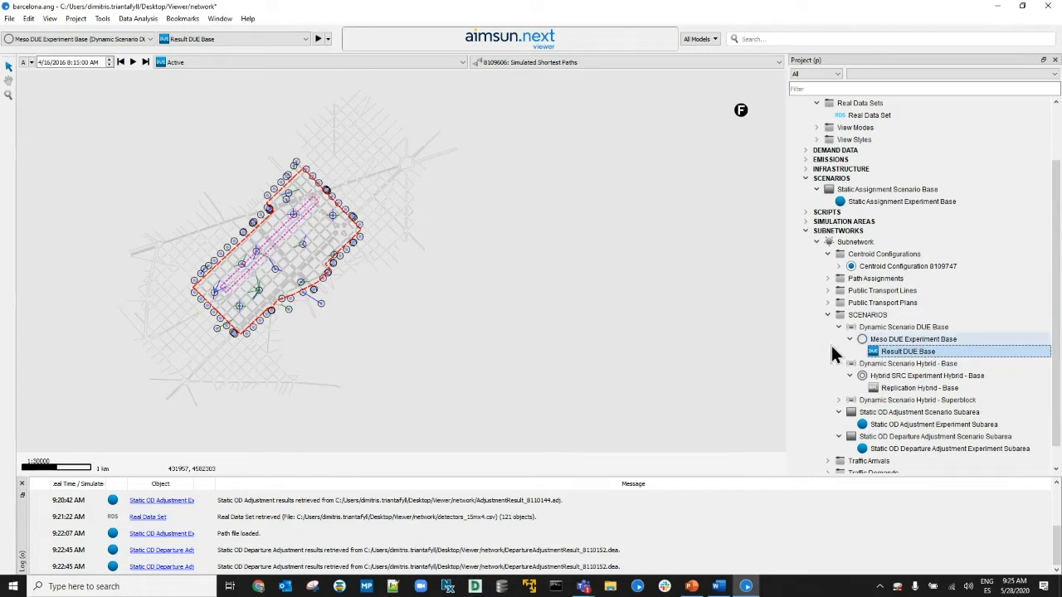
{"action": "left_click", "coordinate": [899, 387]}
{"action": "right_click", "coordinate": [898, 386]}
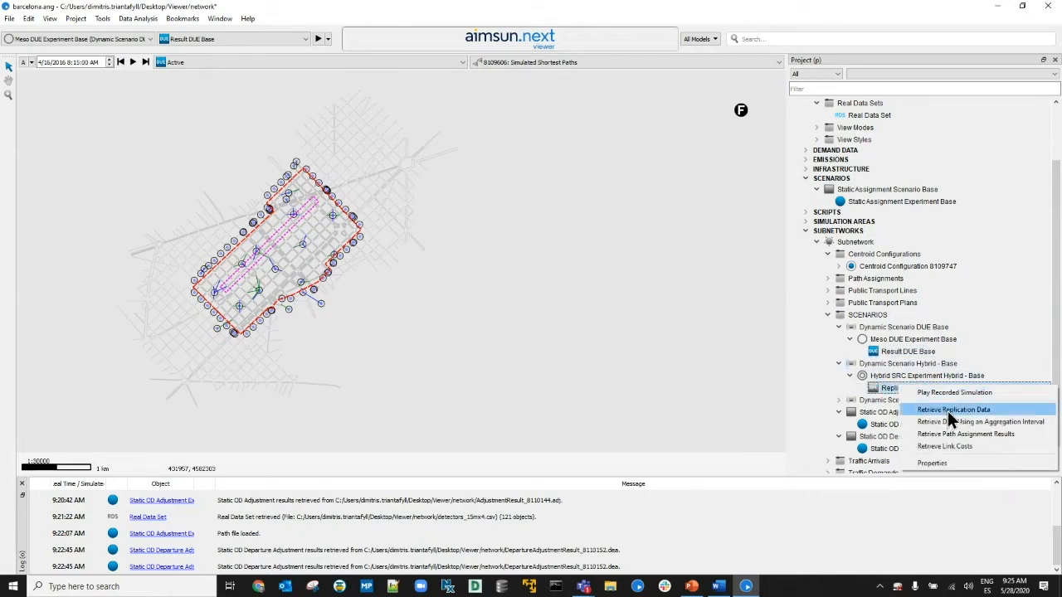
{"action": "left_click", "coordinate": [948, 409]}
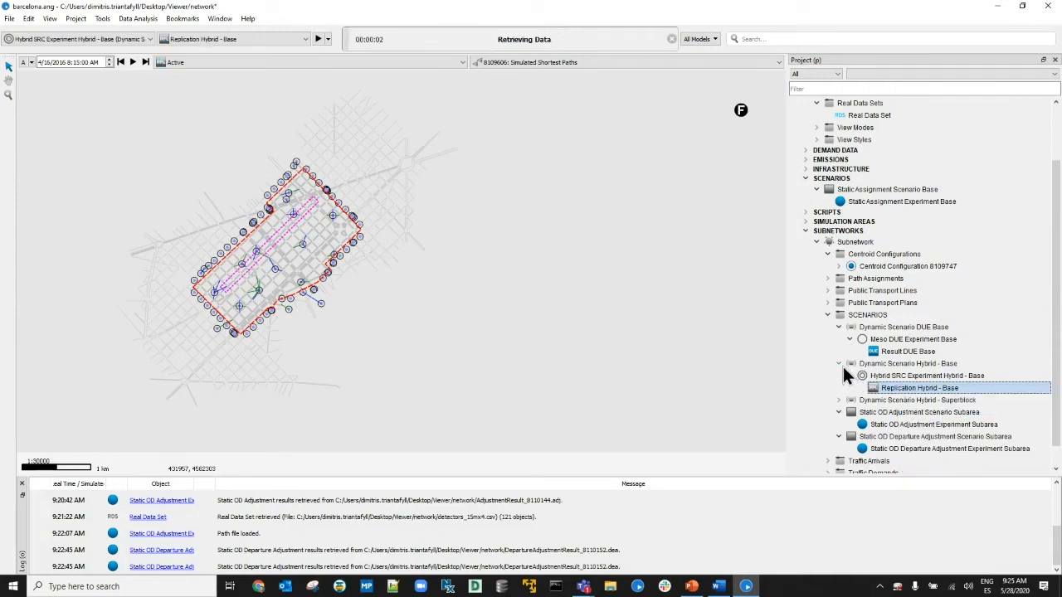
Step: Examine the validation regression plot of Replication Hybrid - Base against the real data set, and close the replication
{"action": "left_click", "coordinate": [893, 365]}
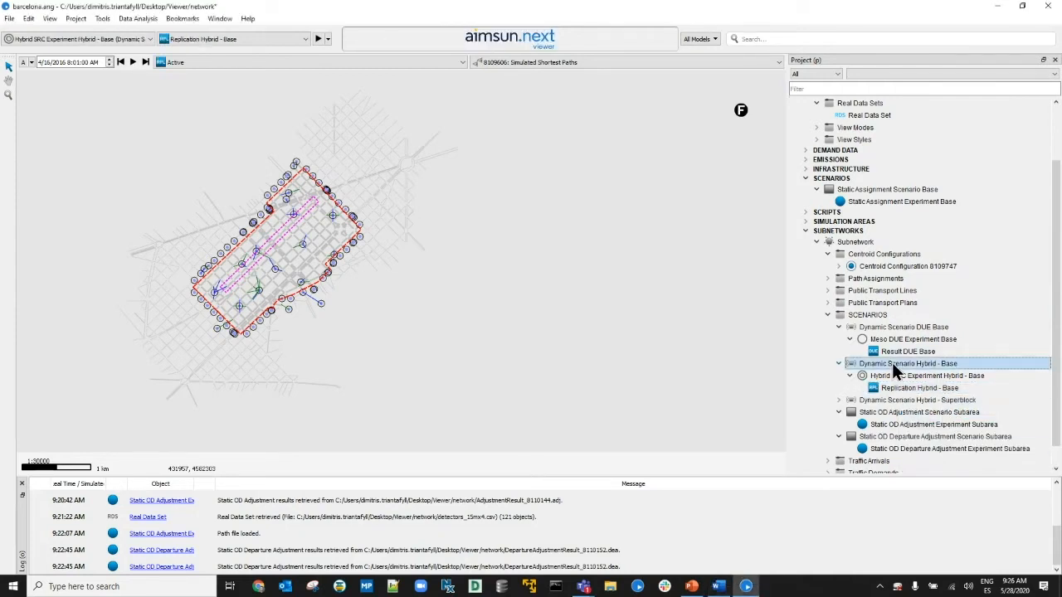
{"action": "left_click", "coordinate": [894, 375]}
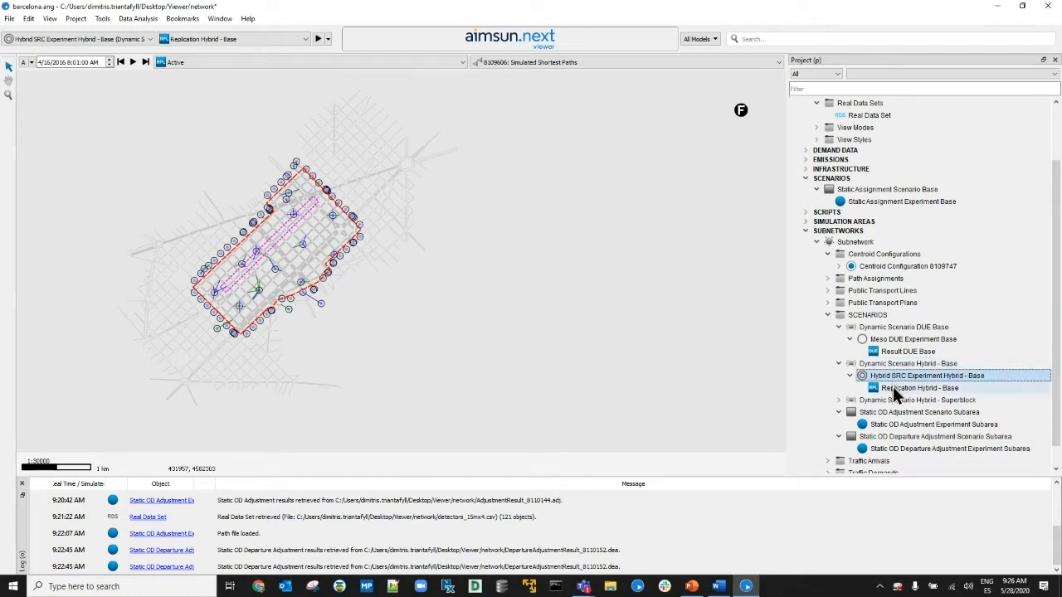
{"action": "double_click", "coordinate": [894, 390]}
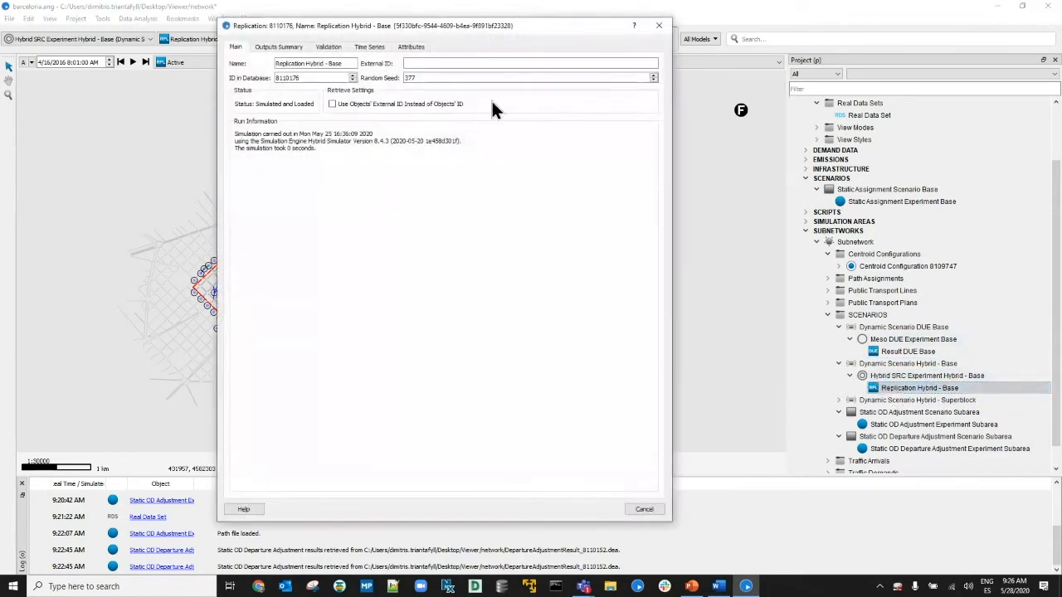
{"action": "left_click", "coordinate": [330, 49]}
{"action": "left_click", "coordinate": [272, 147]}
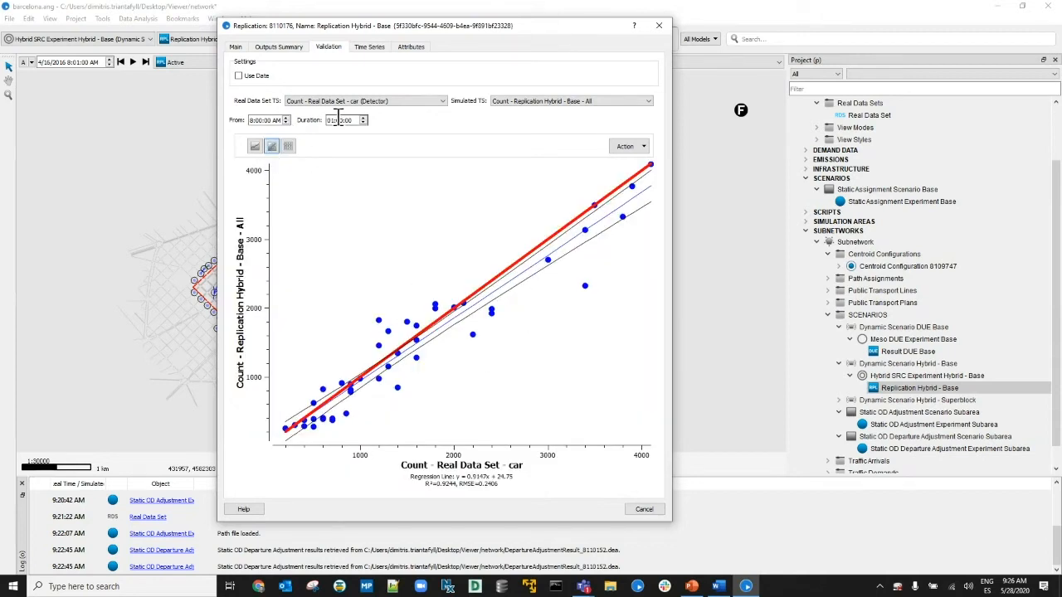
{"action": "left_click", "coordinate": [649, 509]}
Step: Expand Dynamic Scenario Hybrid - Superblock and retrieve the replication data of Replication Hybrid - Superblock
{"action": "left_click", "coordinate": [838, 400]}
{"action": "left_click", "coordinate": [894, 424]}
{"action": "scroll", "coordinate": [908, 370], "scroll_direction": "down", "scroll_amount": 2}
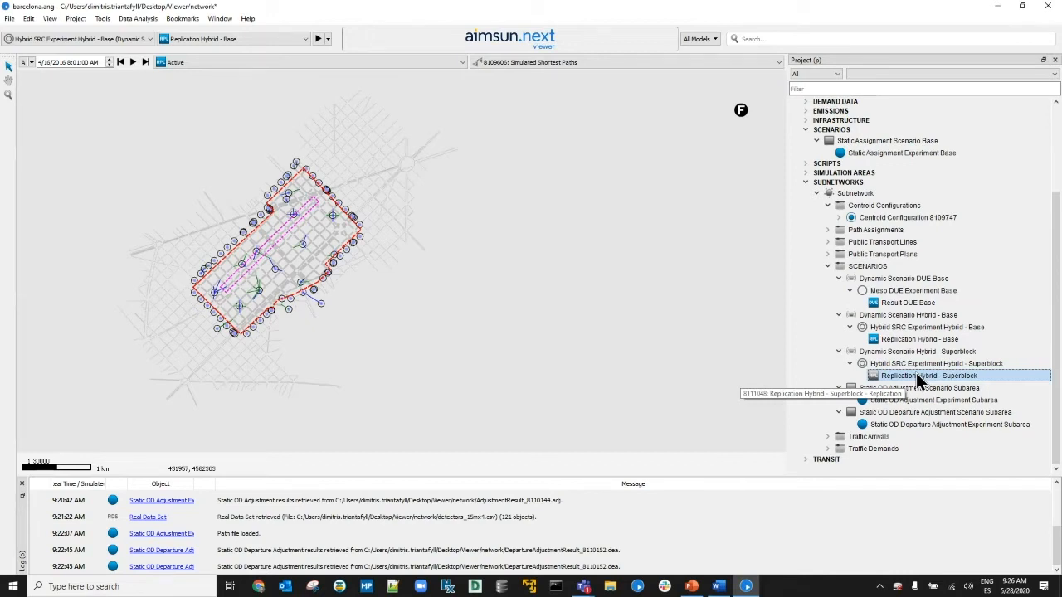
{"action": "right_click", "coordinate": [959, 380]}
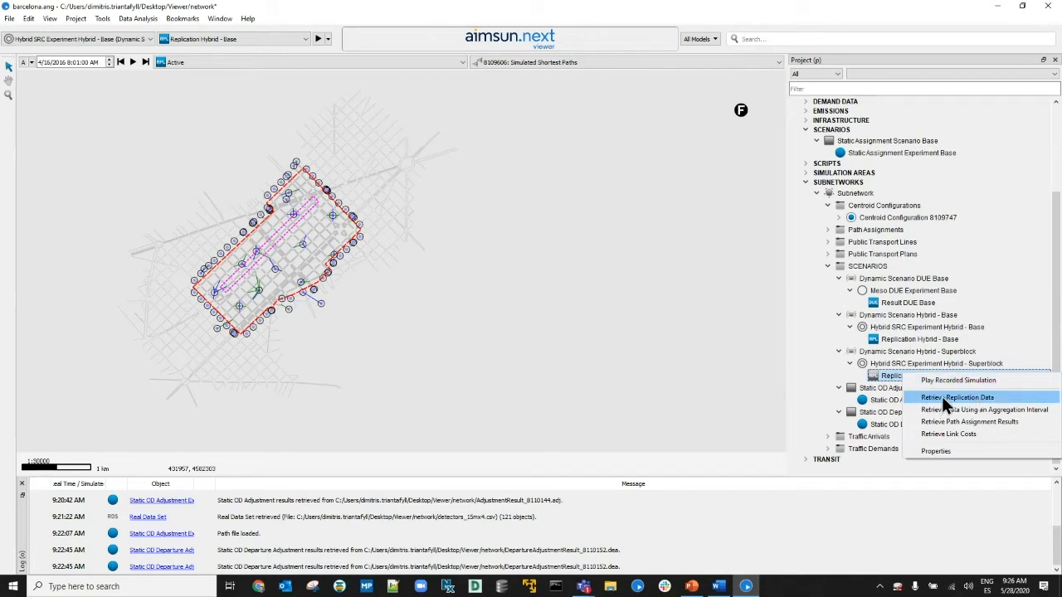
{"action": "left_click", "coordinate": [943, 400]}
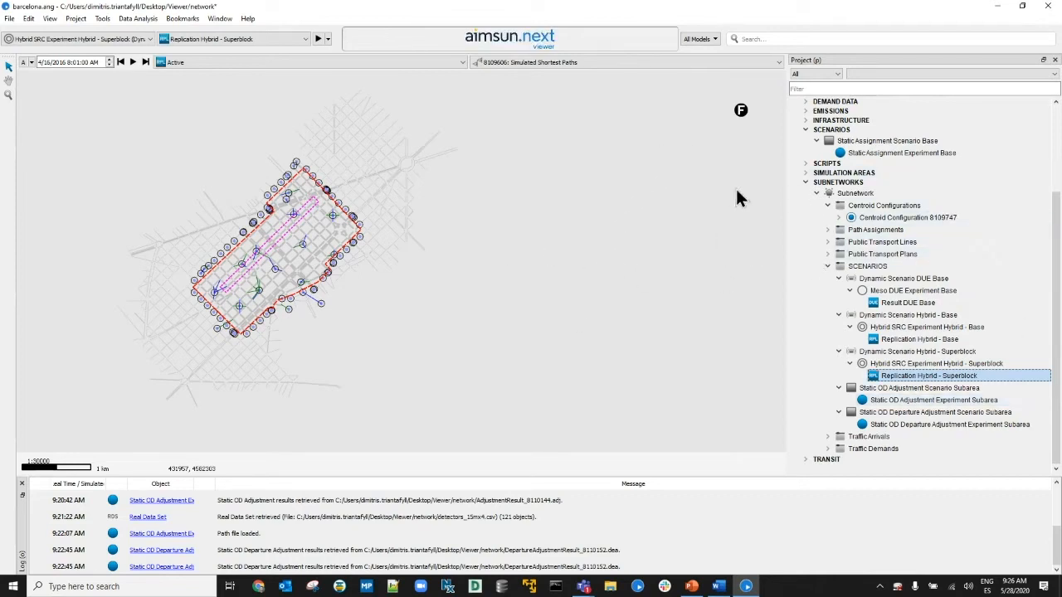
{"action": "scroll", "coordinate": [666, 234], "scroll_direction": "up", "scroll_amount": 5}
{"action": "scroll", "coordinate": [666, 228], "scroll_direction": "down", "scroll_amount": 6}
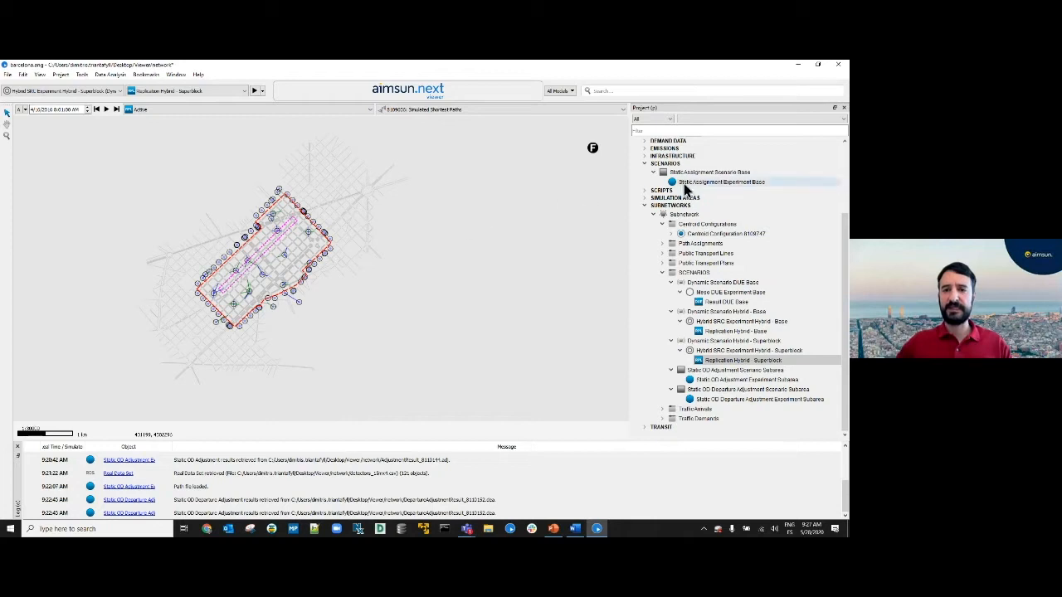
{"action": "left_click", "coordinate": [708, 183]}
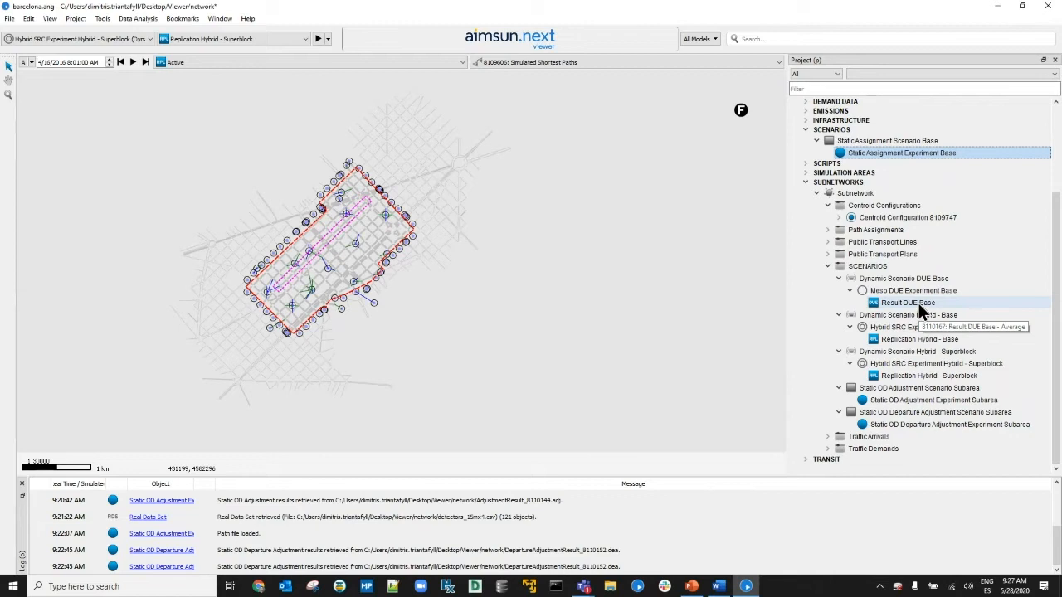
Step: Load the recorded simulation of Result DUE Base and play it back, watching the streets in the middle of the subnetwork up close
{"action": "left_click", "coordinate": [918, 305]}
{"action": "right_click", "coordinate": [919, 305]}
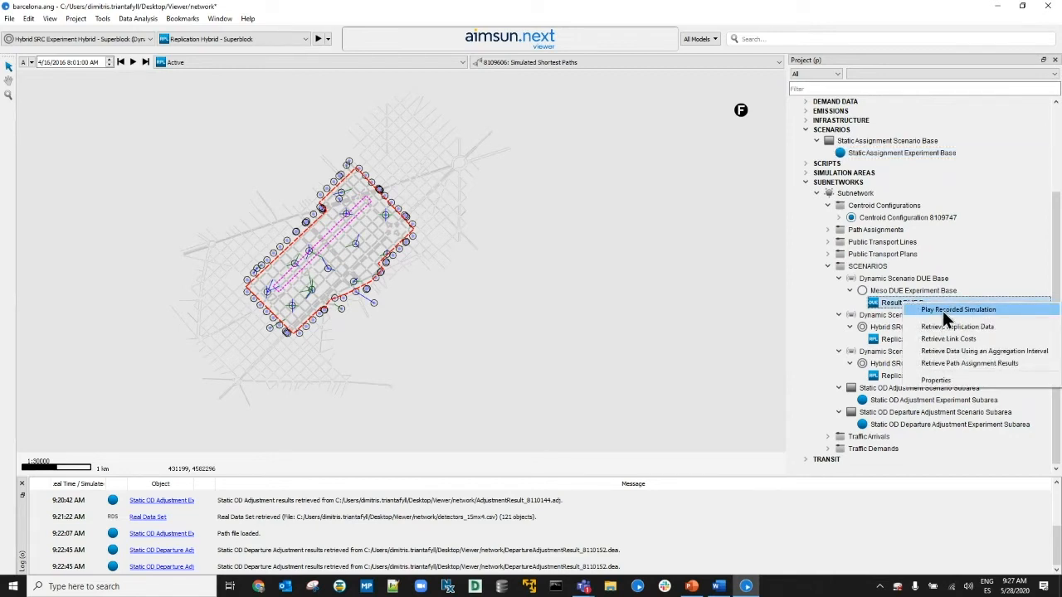
{"action": "left_click", "coordinate": [943, 309]}
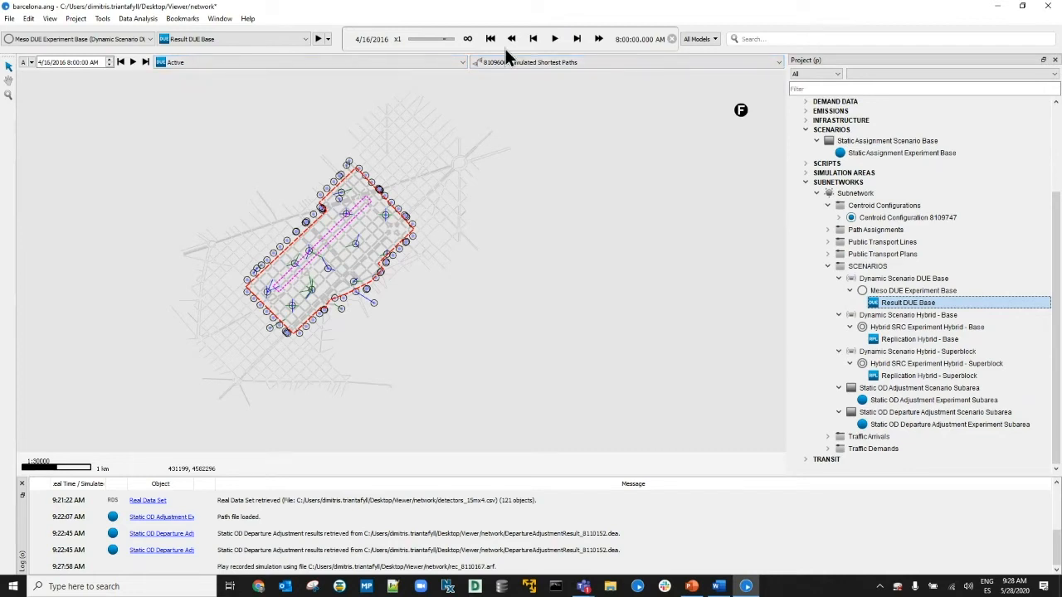
{"action": "left_click", "coordinate": [554, 43]}
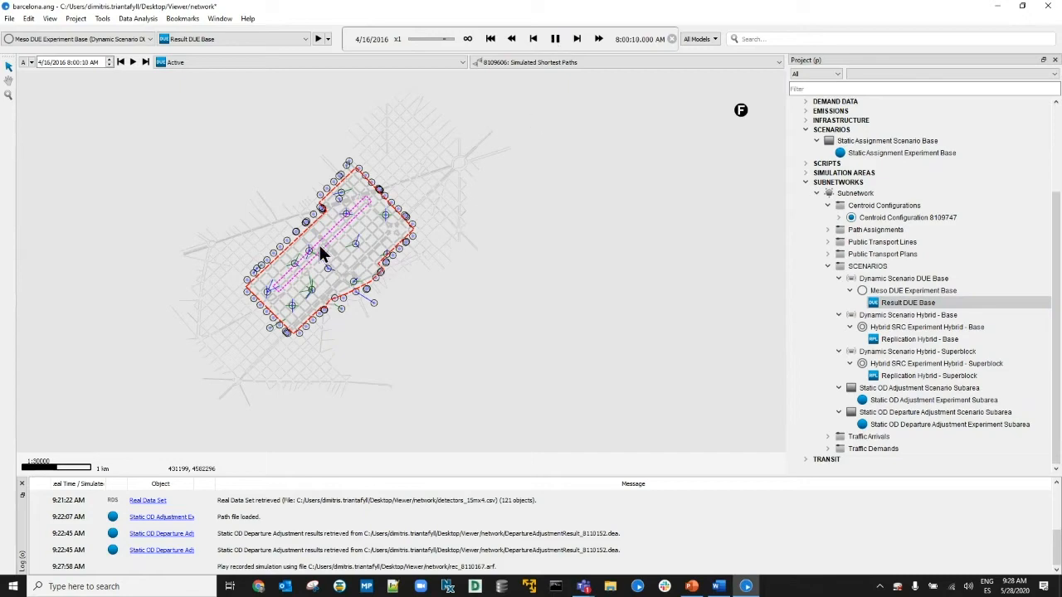
{"action": "scroll", "coordinate": [318, 249], "scroll_direction": "up", "scroll_amount": 5}
{"action": "scroll", "coordinate": [399, 238], "scroll_direction": "up", "scroll_amount": 2}
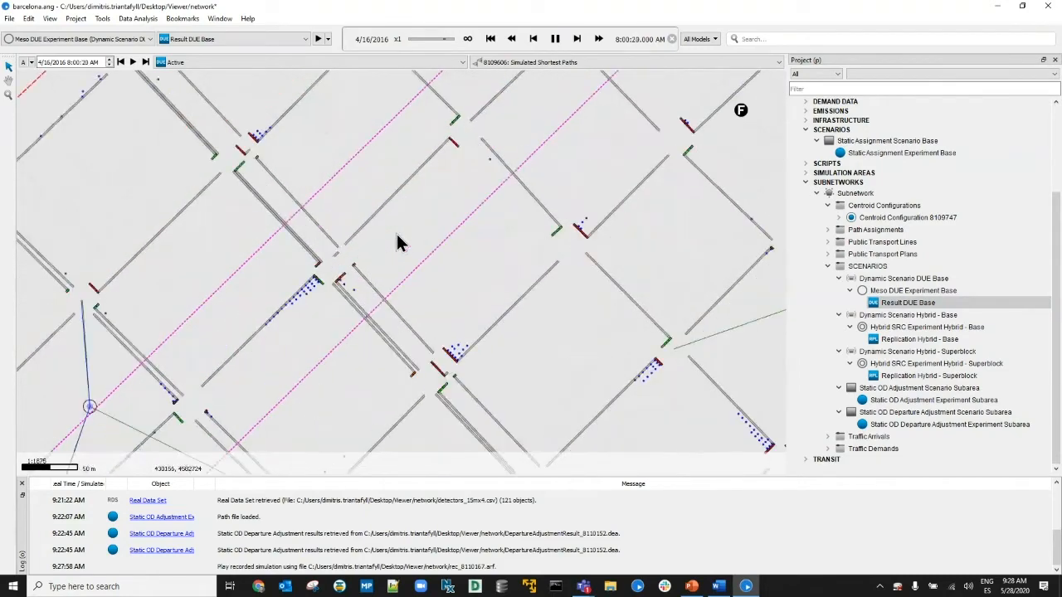
Step: Set the map's view mode to None while the recorded simulation plays
{"action": "left_click", "coordinate": [531, 61]}
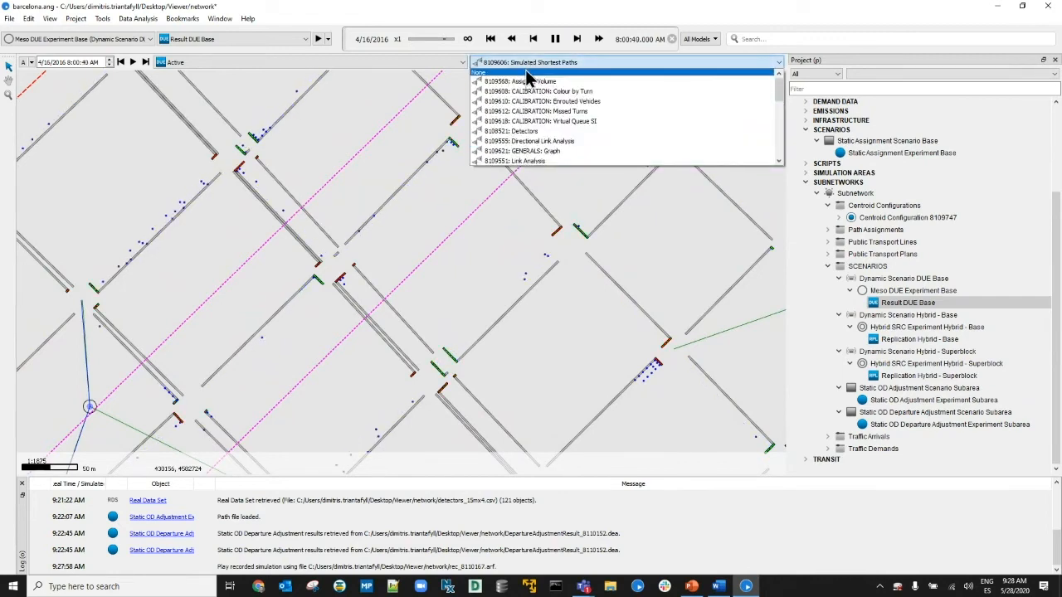
{"action": "left_click", "coordinate": [525, 68]}
{"action": "left_click", "coordinate": [524, 67]}
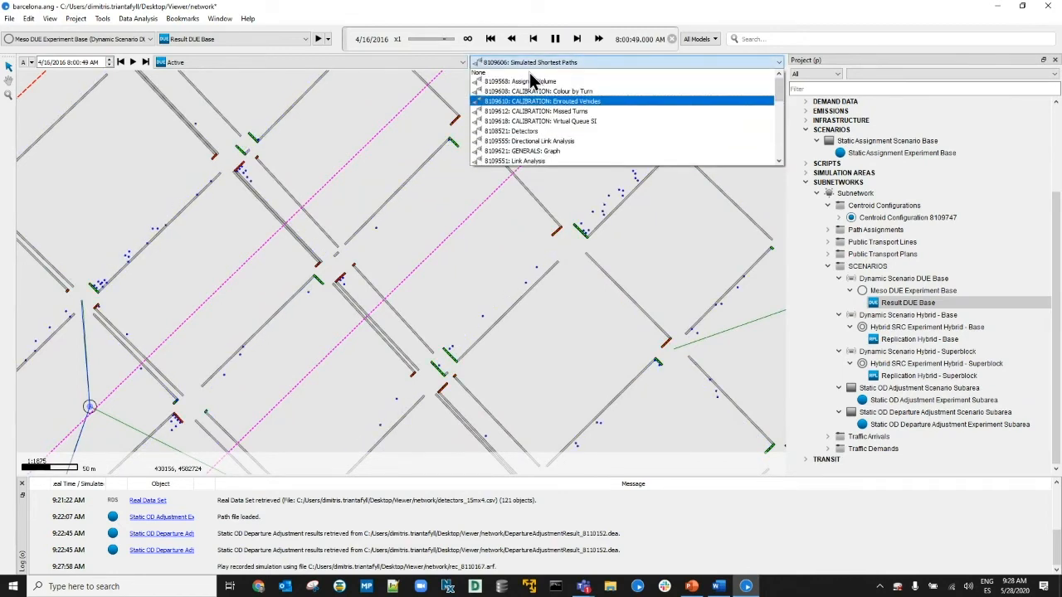
{"action": "left_click", "coordinate": [519, 78]}
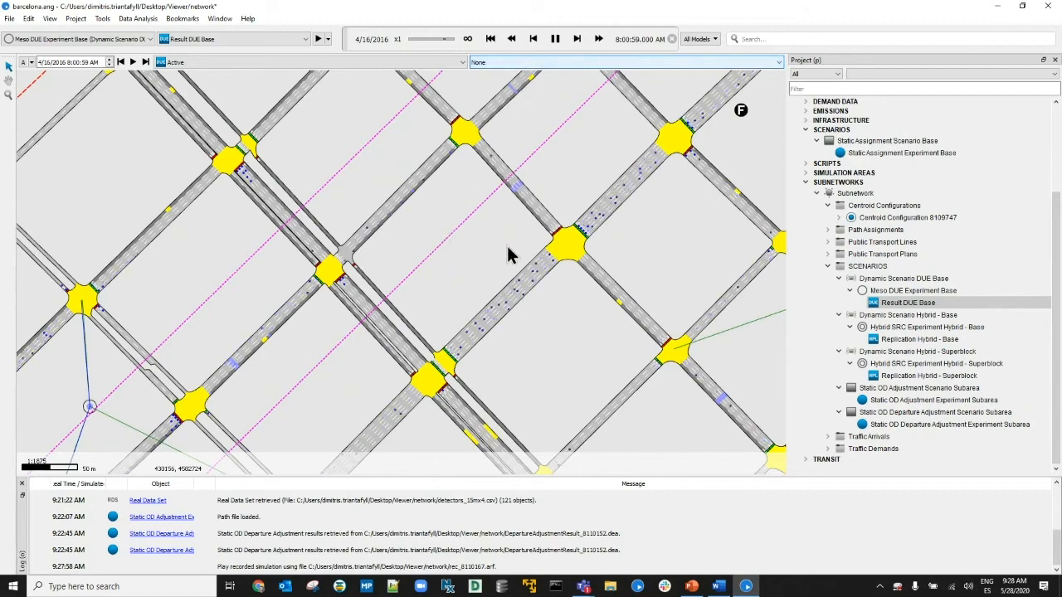
Step: Watch vehicles at a signalised intersection up close, pause the recorded simulation and advance it by one step
{"action": "scroll", "coordinate": [510, 249], "scroll_direction": "up", "scroll_amount": 2}
{"action": "left_click_drag", "start_coordinate": [495, 236], "coordinate": [417, 176]}
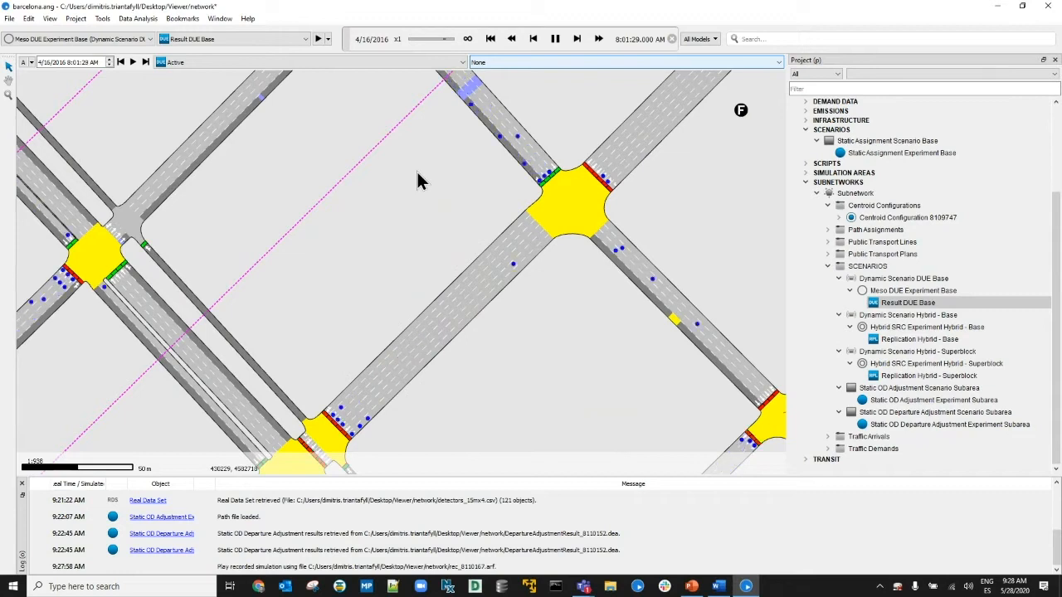
{"action": "left_click", "coordinate": [555, 42]}
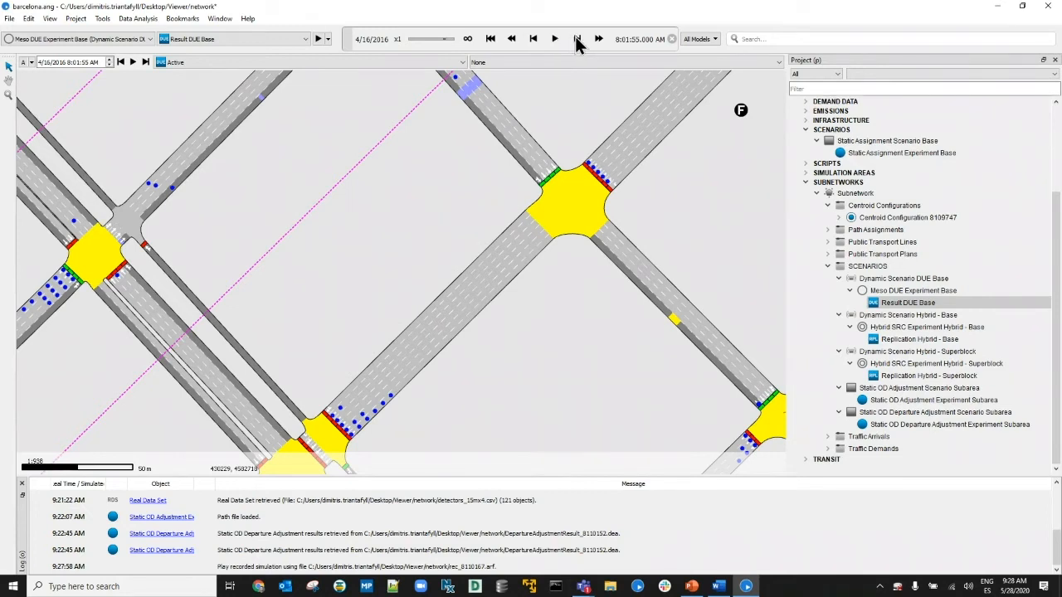
{"action": "left_click", "coordinate": [578, 41]}
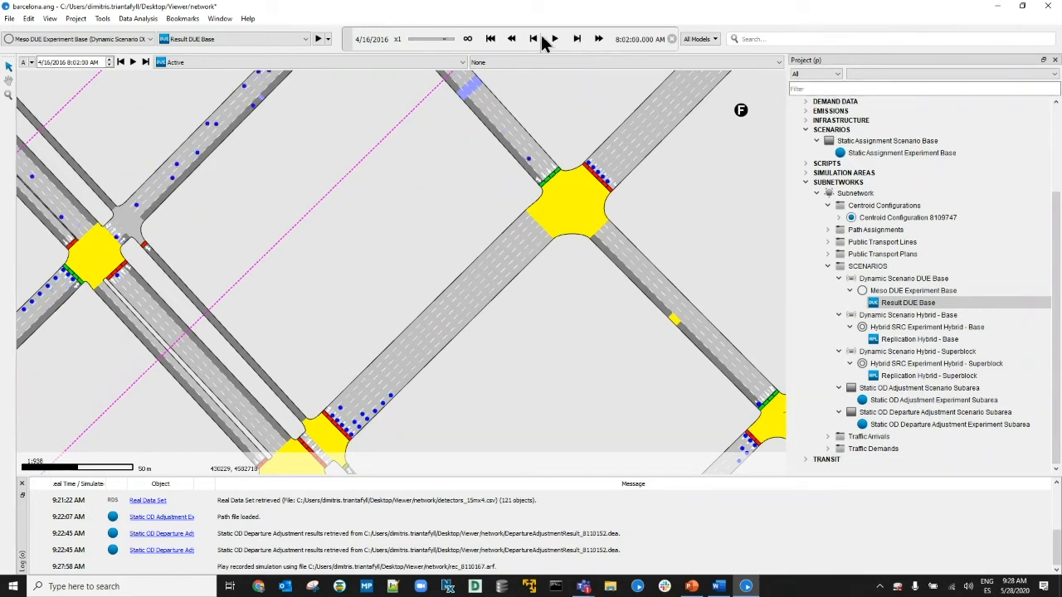
Step: Jump the paused recorded simulation forward to 8:17:55 AM and back to 8:07:55 AM
{"action": "left_click", "coordinate": [535, 39]}
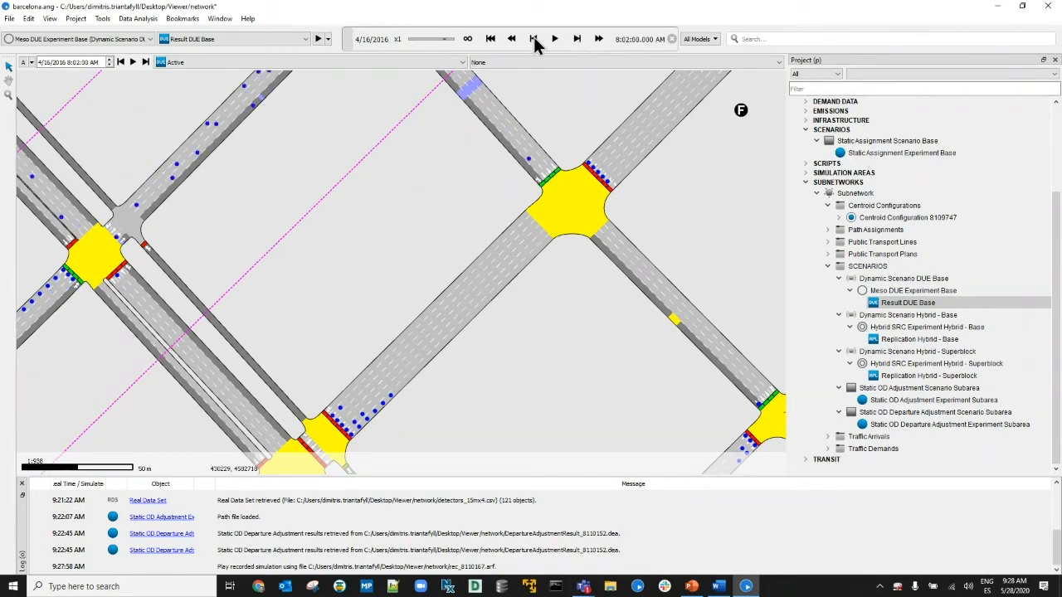
{"action": "left_click", "coordinate": [598, 39]}
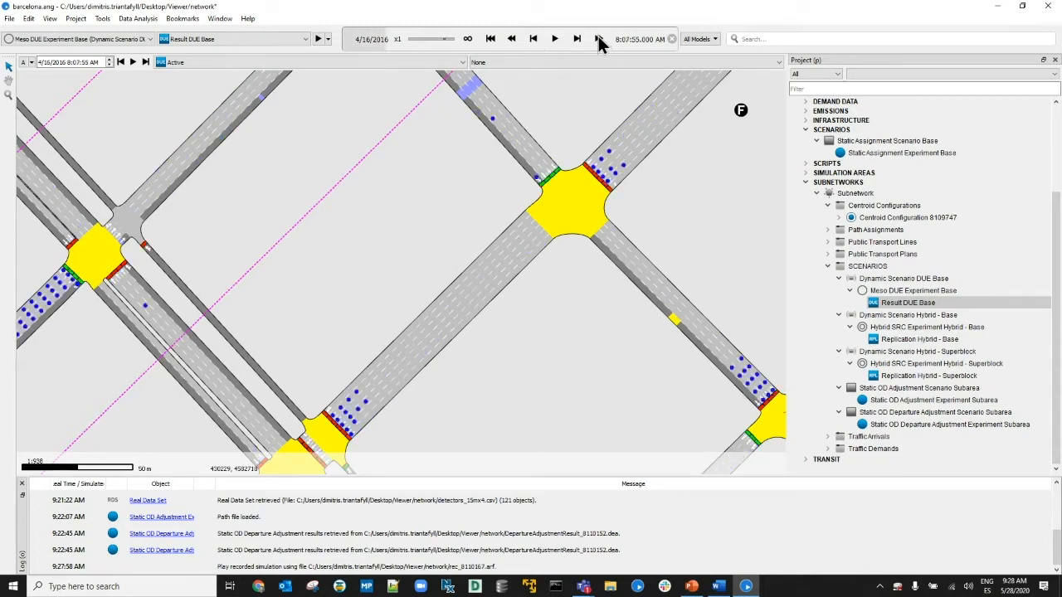
{"action": "left_click", "coordinate": [598, 39]}
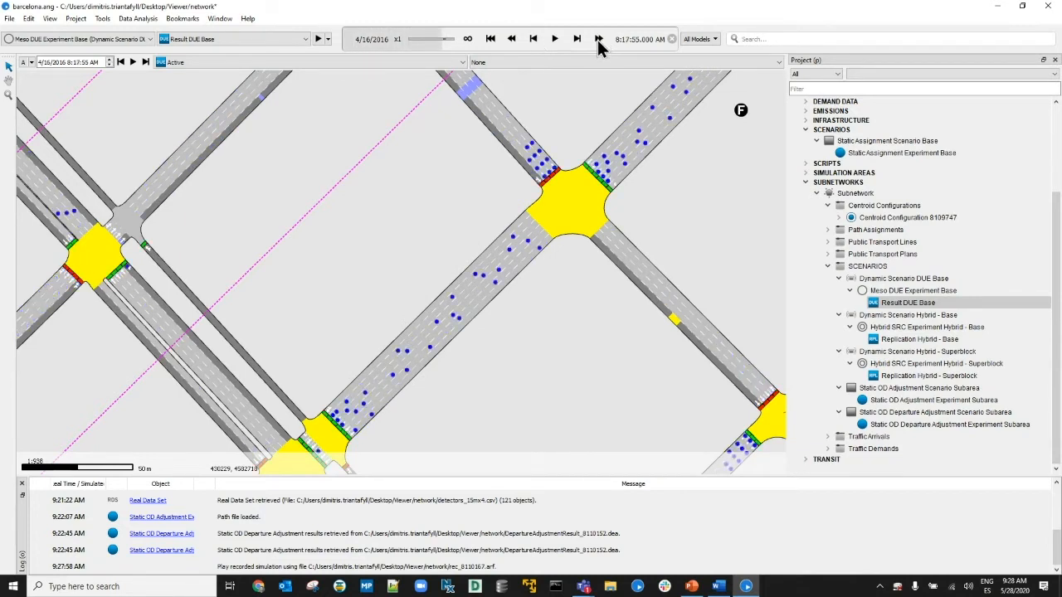
{"action": "left_click", "coordinate": [511, 41]}
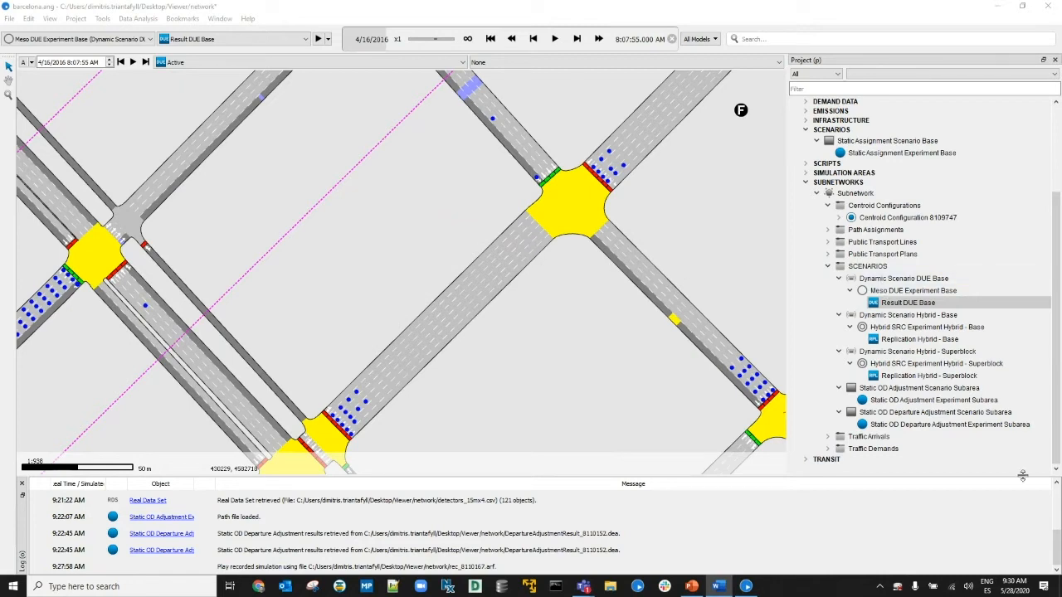
Step: Open the properties of Result DUE Base, inspect its main settings including the ID in Database, and close them
{"action": "left_click", "coordinate": [921, 303]}
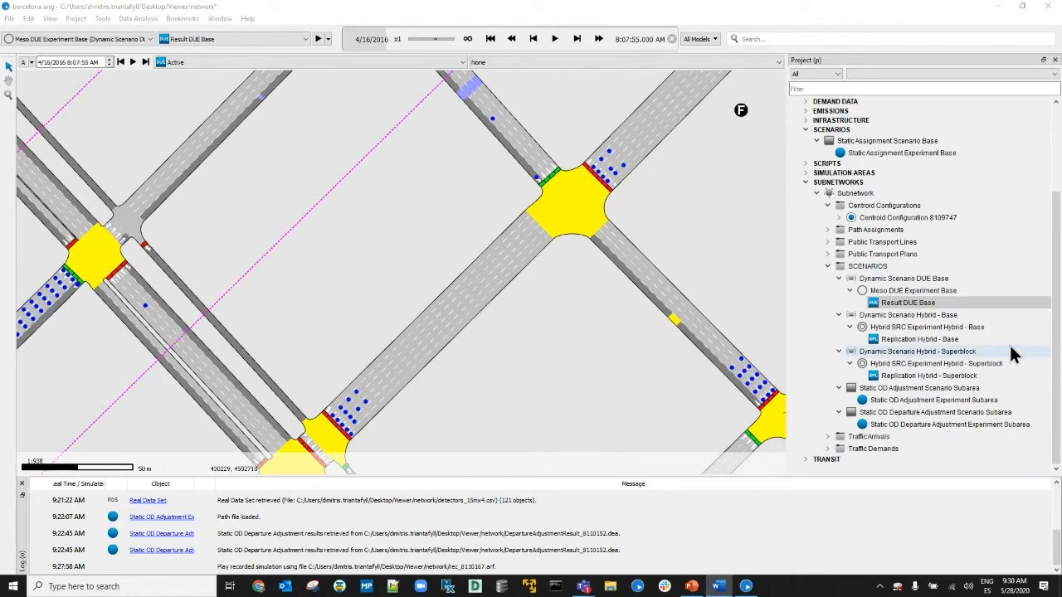
{"action": "double_click", "coordinate": [904, 303]}
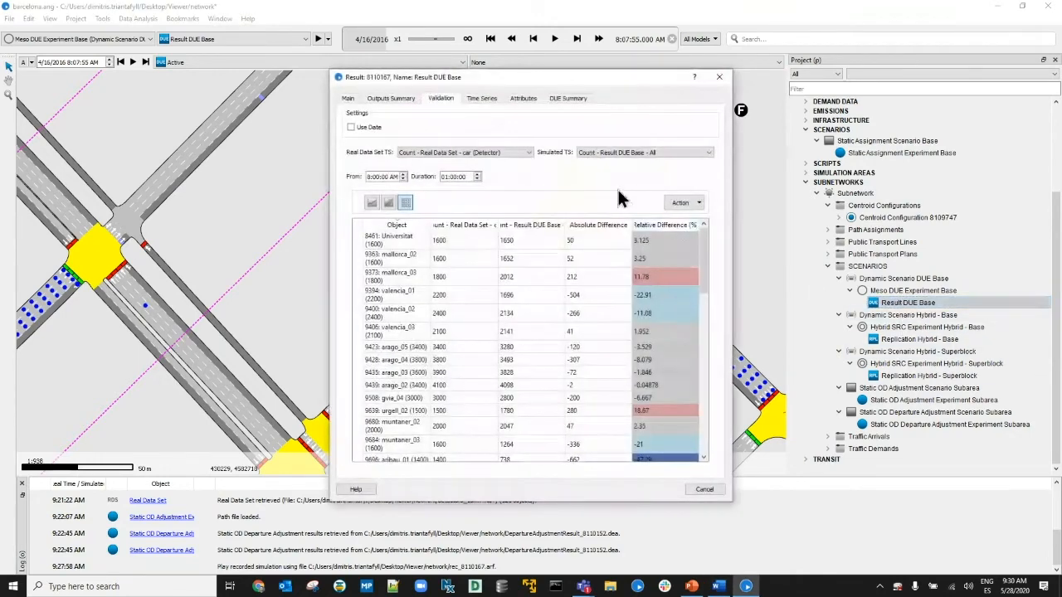
{"action": "left_click", "coordinate": [347, 98]}
{"action": "double_click", "coordinate": [433, 130]}
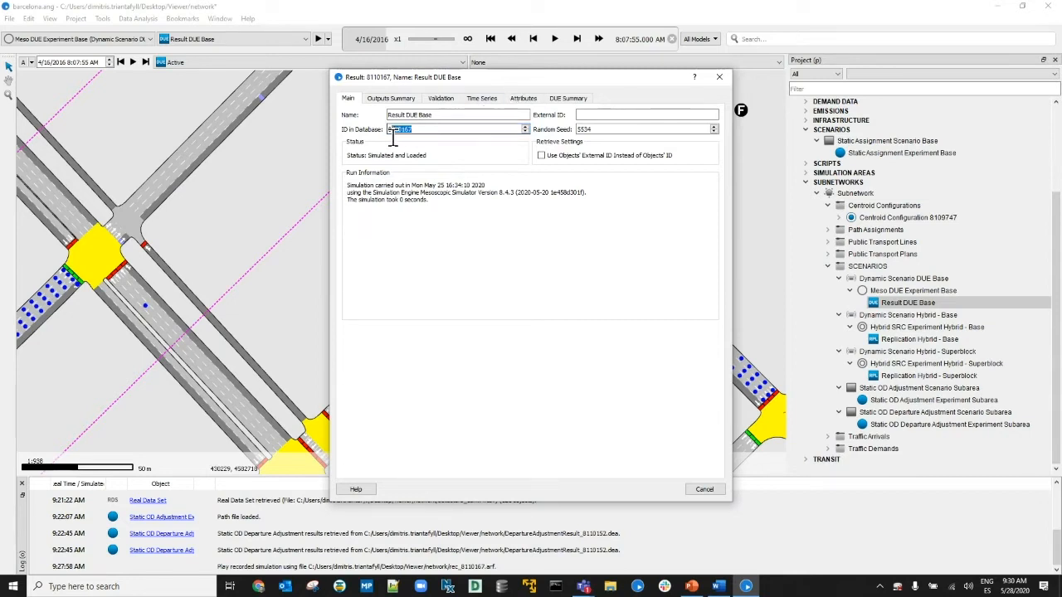
{"action": "left_click", "coordinate": [717, 79]}
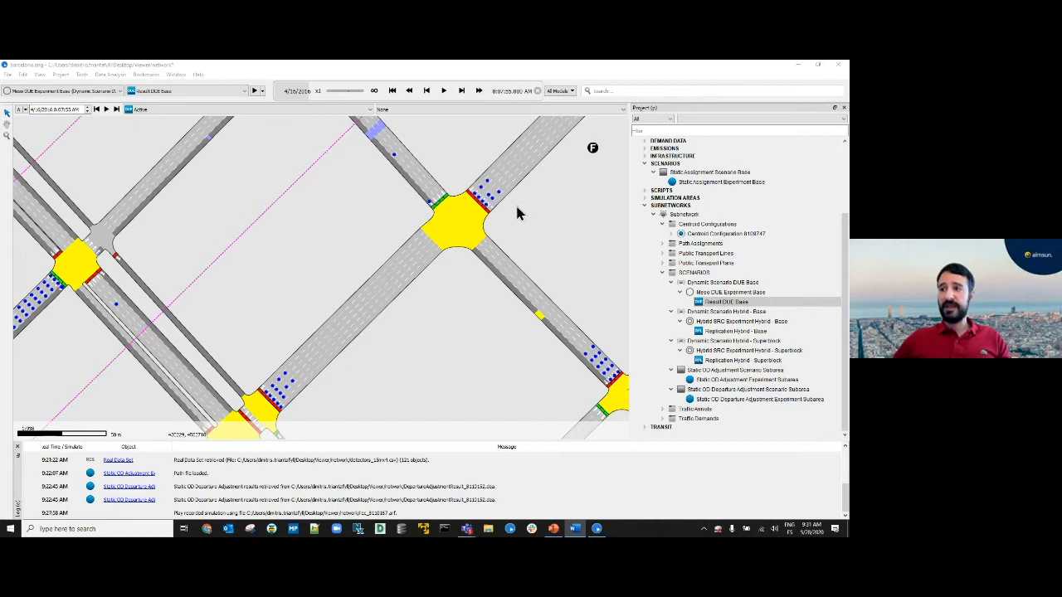
Step: Clear the intersection selection on the map and close the recorded simulation of Result DUE Base
{"action": "left_click", "coordinate": [459, 214]}
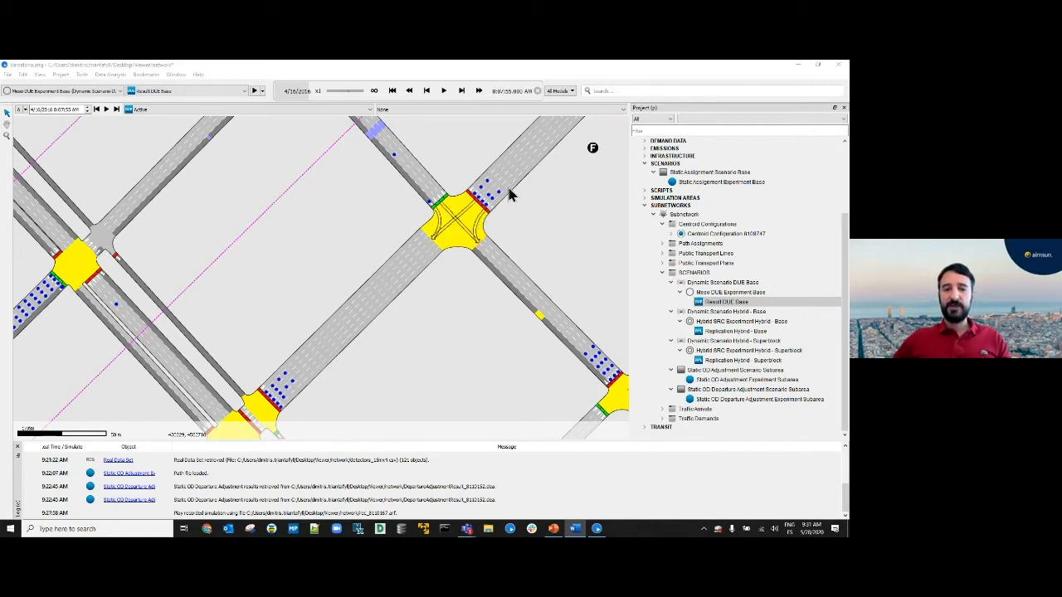
{"action": "left_click", "coordinate": [444, 291]}
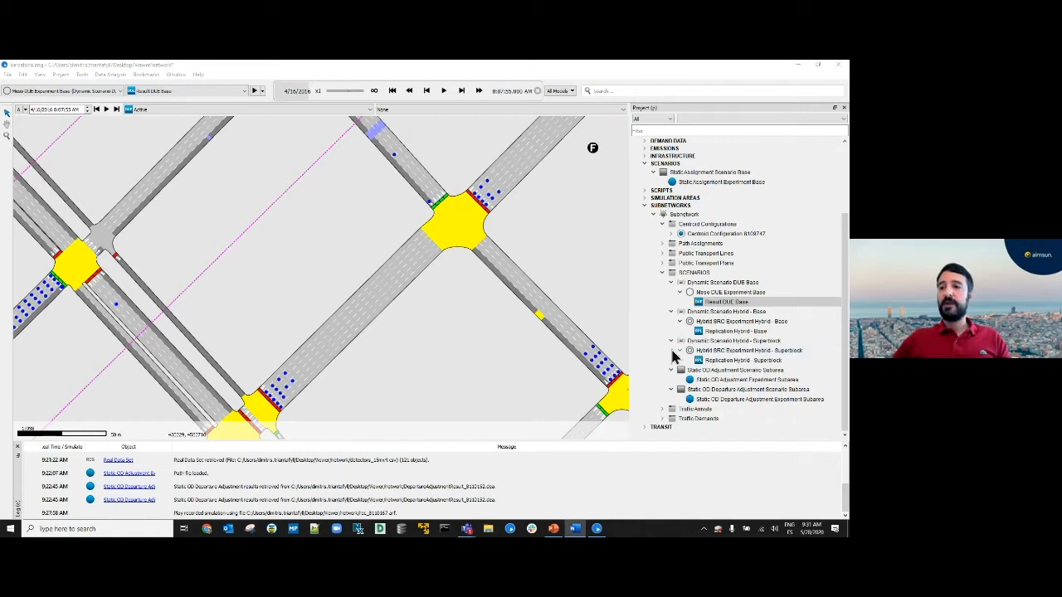
{"action": "left_click", "coordinate": [535, 95]}
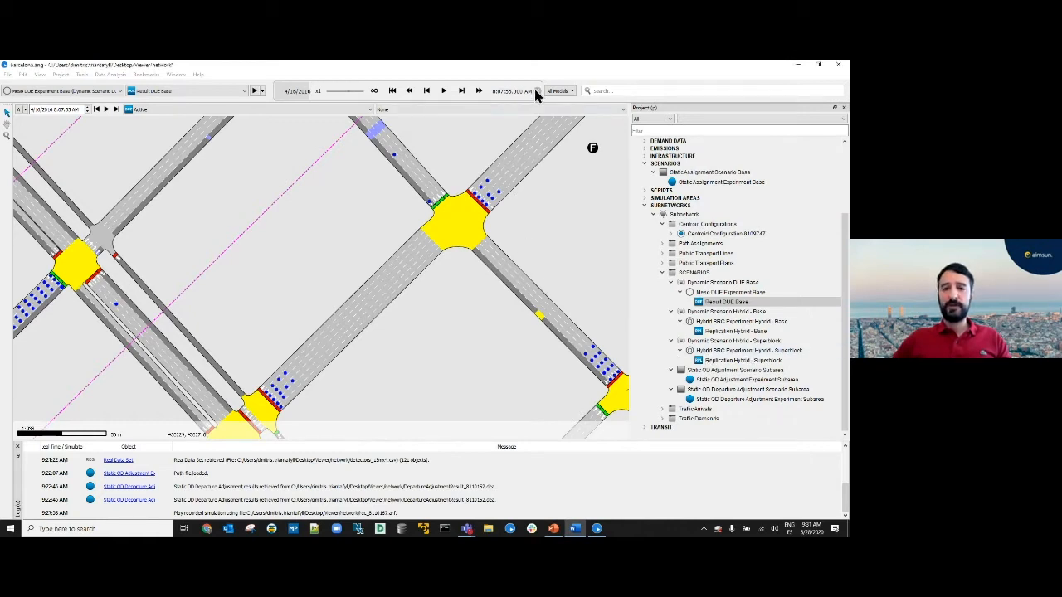
{"action": "left_click", "coordinate": [535, 95]}
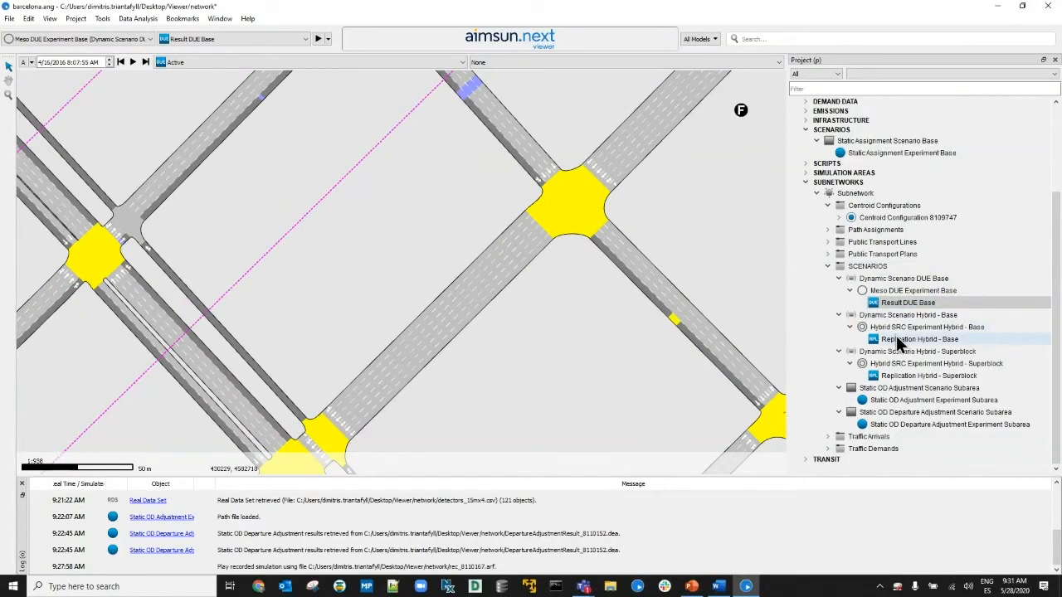
Step: Load the recorded simulation of Replication Hybrid - Base
{"action": "left_click", "coordinate": [904, 338]}
{"action": "right_click", "coordinate": [910, 339]}
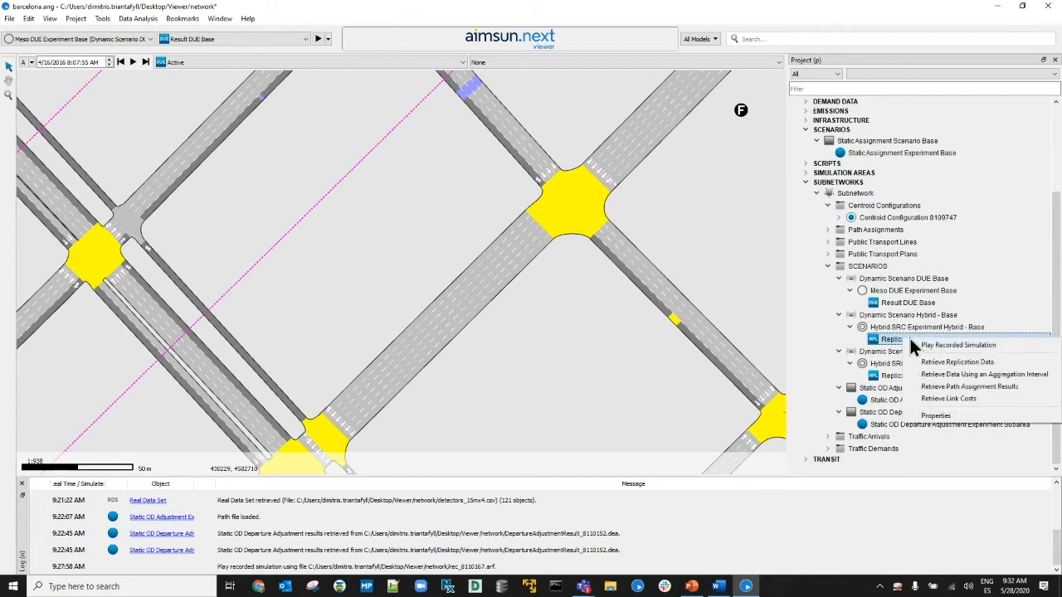
{"action": "left_click", "coordinate": [933, 346]}
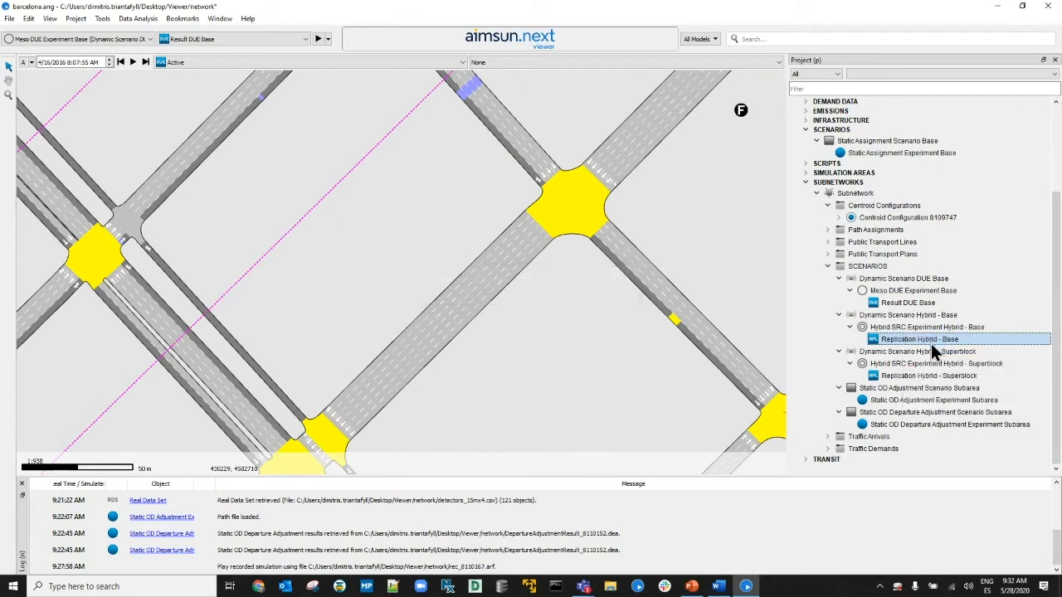
Step: Examine how vehicles are drawn inside and outside the dashed magenta area, up close at the signalised intersections along its edge
{"action": "scroll", "coordinate": [429, 232], "scroll_direction": "down", "scroll_amount": 6}
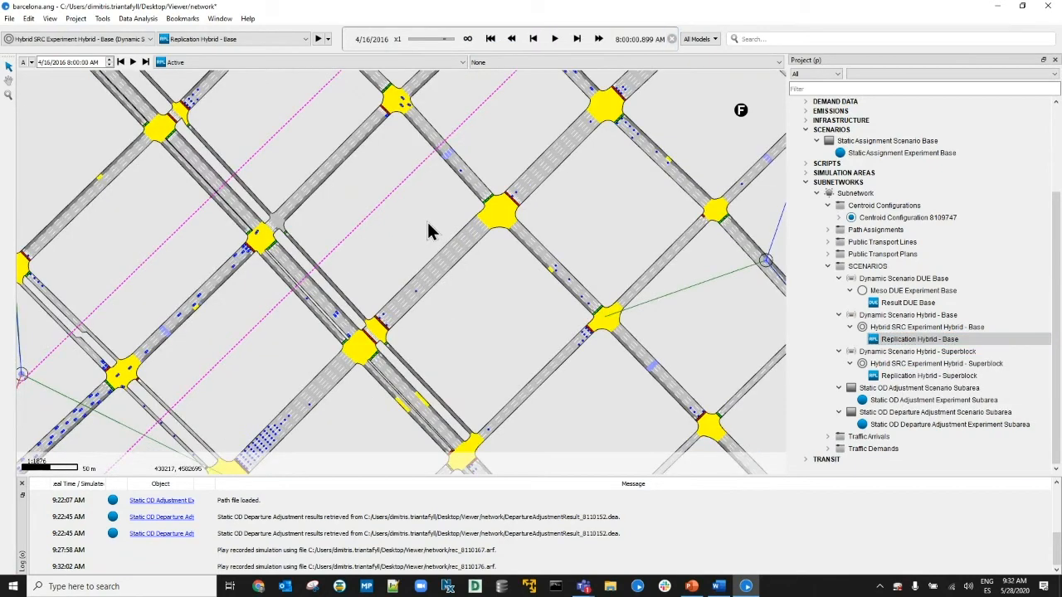
{"action": "left_click_drag", "start_coordinate": [507, 292], "coordinate": [470, 204]}
{"action": "left_click_drag", "start_coordinate": [391, 279], "coordinate": [397, 274]}
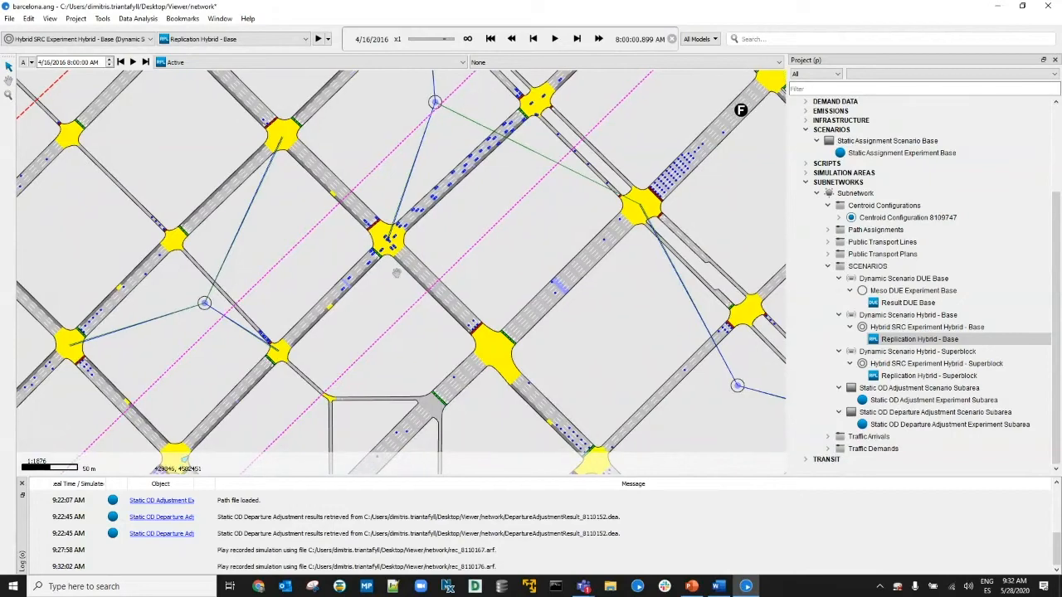
{"action": "left_click_drag", "start_coordinate": [363, 306], "coordinate": [403, 237]}
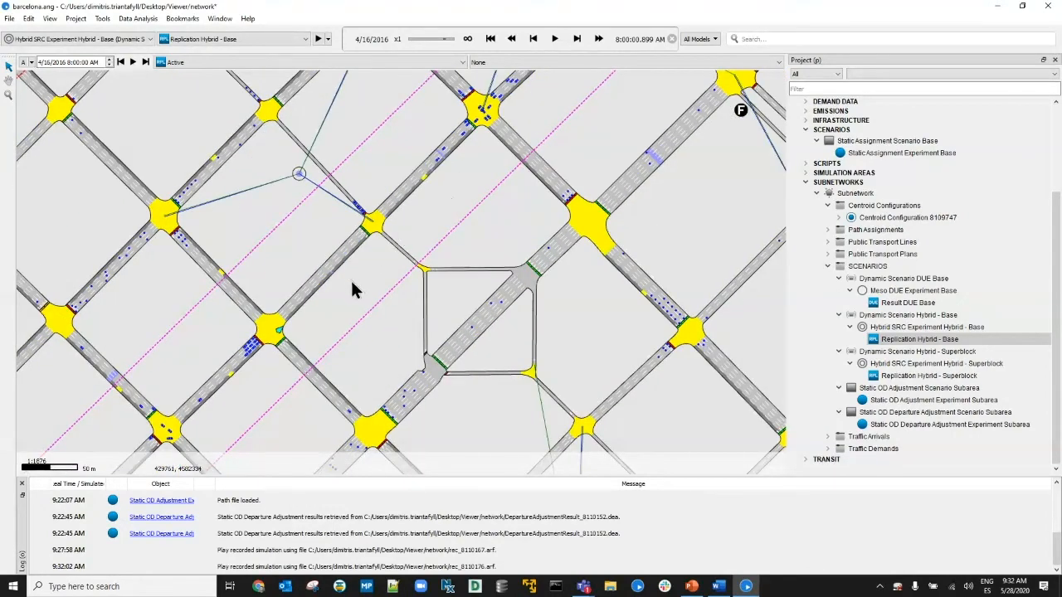
{"action": "left_click_drag", "start_coordinate": [308, 308], "coordinate": [360, 271]}
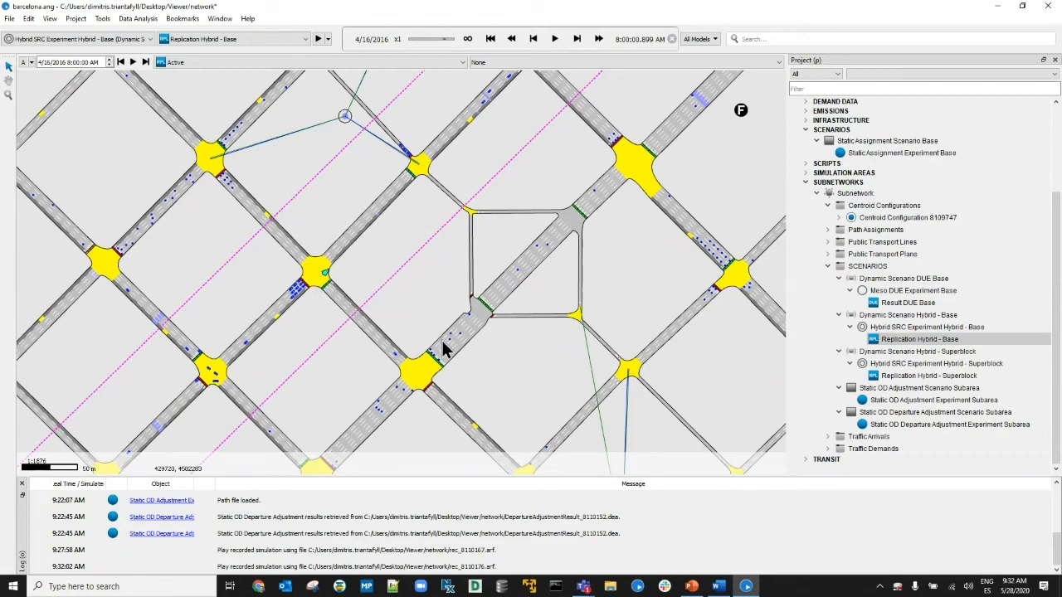
{"action": "scroll", "coordinate": [443, 341], "scroll_direction": "up", "scroll_amount": 3}
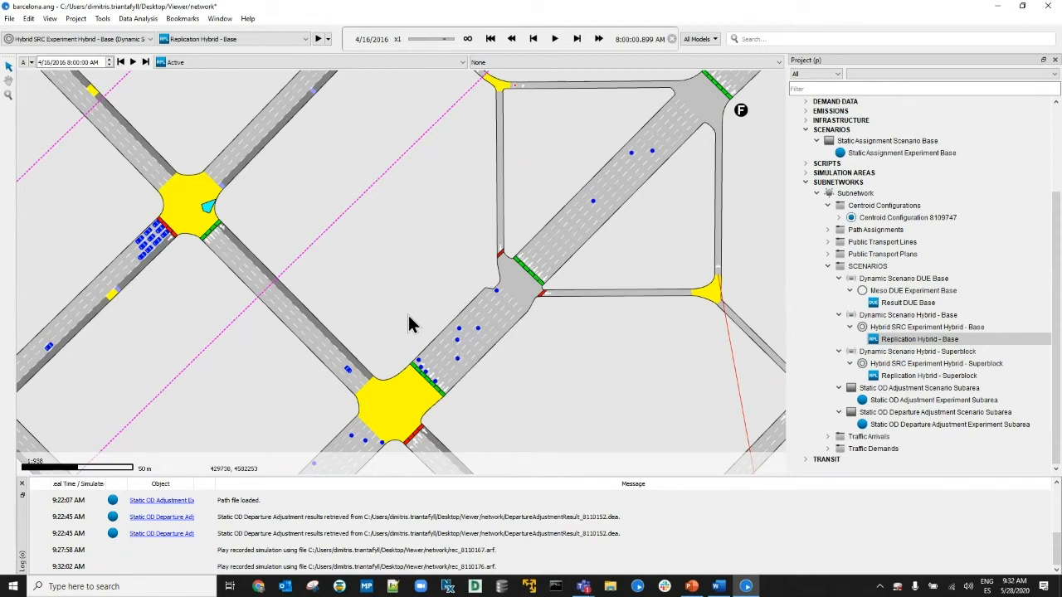
{"action": "left_click_drag", "start_coordinate": [289, 209], "coordinate": [469, 224]}
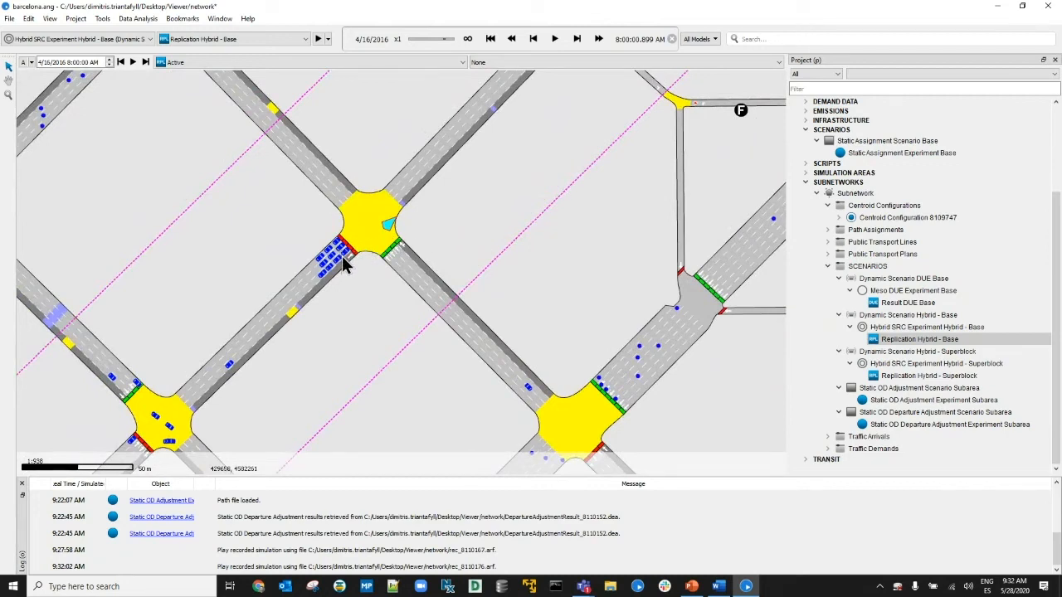
{"action": "mouse_move", "coordinate": [339, 261]}
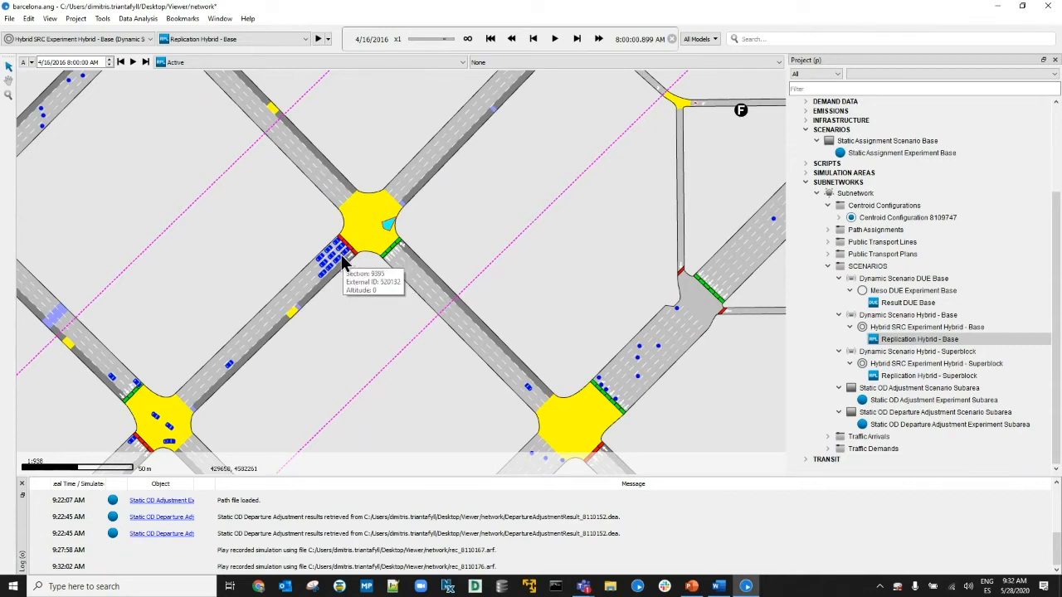
{"action": "scroll", "coordinate": [343, 260], "scroll_direction": "down", "scroll_amount": 3}
{"action": "scroll", "coordinate": [343, 261], "scroll_direction": "up", "scroll_amount": 3}
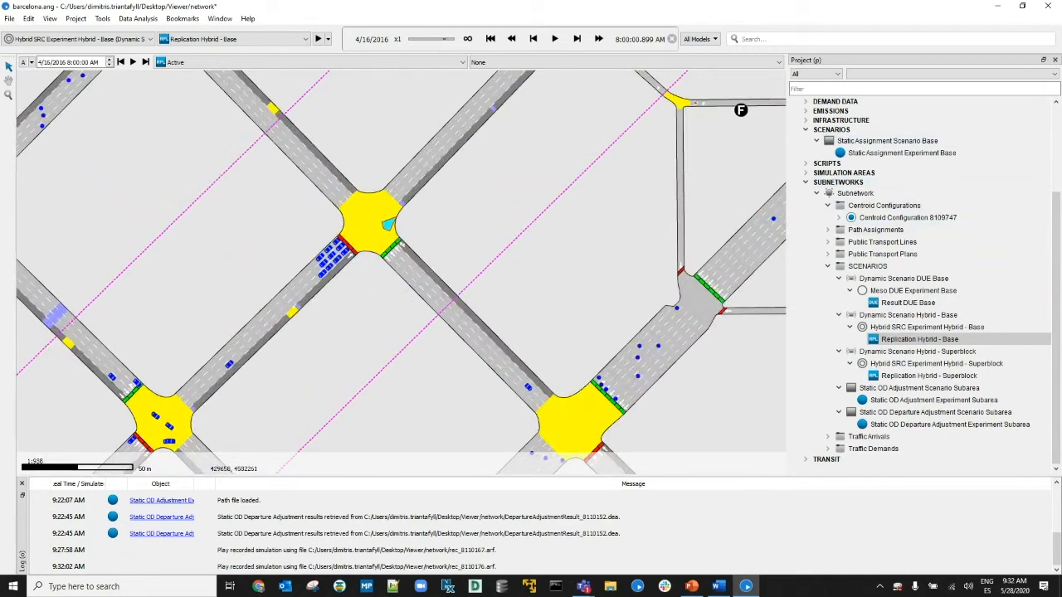
Step: Close the recorded simulation of Replication Hybrid - Base and show the whole subnetwork on the map
{"action": "key", "text": "alt+Tab"}
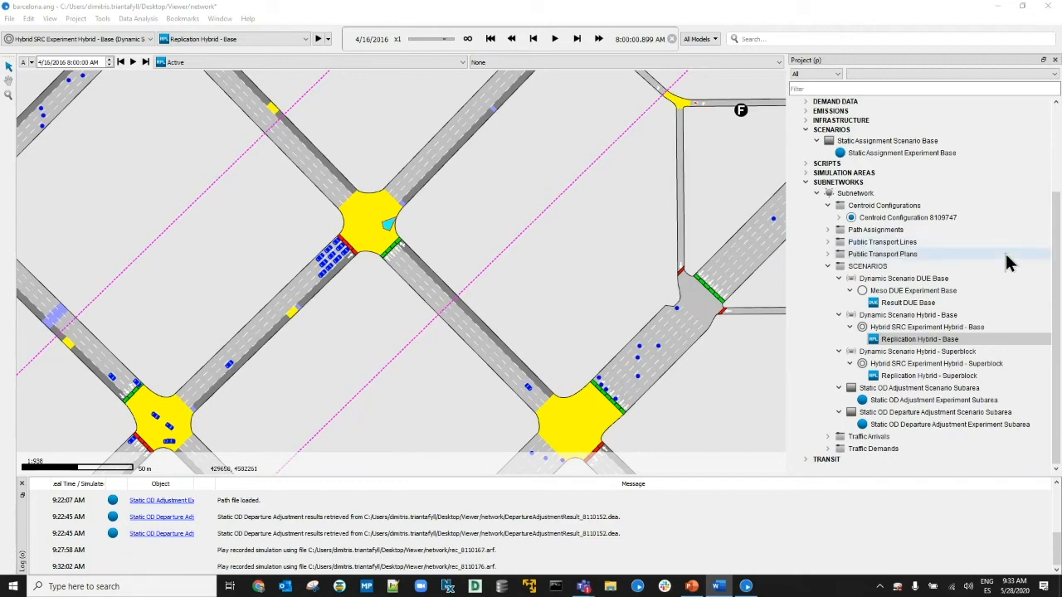
{"action": "scroll", "coordinate": [528, 305], "scroll_direction": "down", "scroll_amount": 2}
{"action": "scroll", "coordinate": [527, 305], "scroll_direction": "down", "scroll_amount": 2}
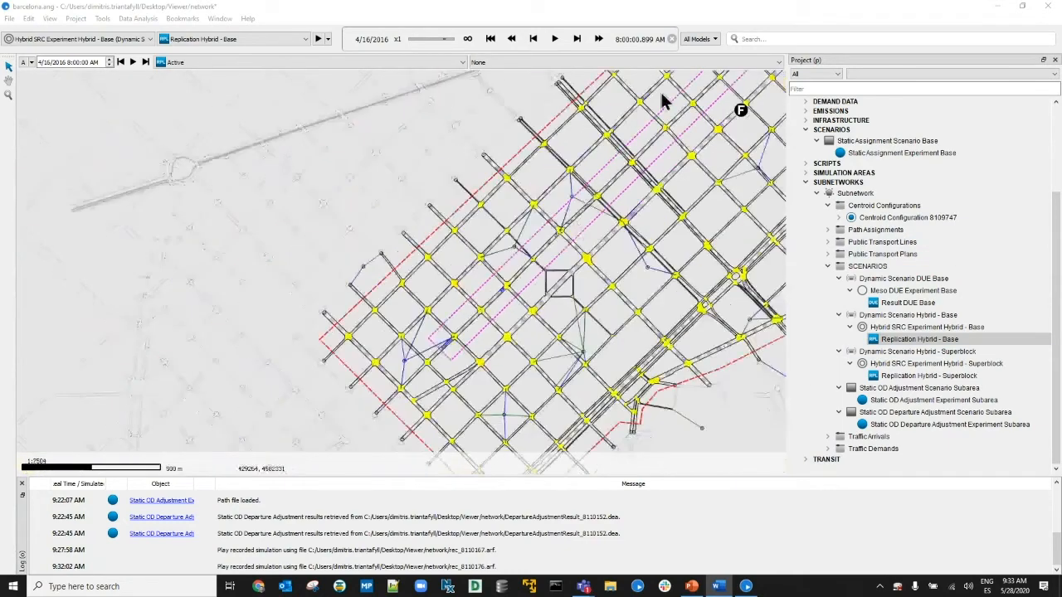
{"action": "left_click", "coordinate": [672, 40]}
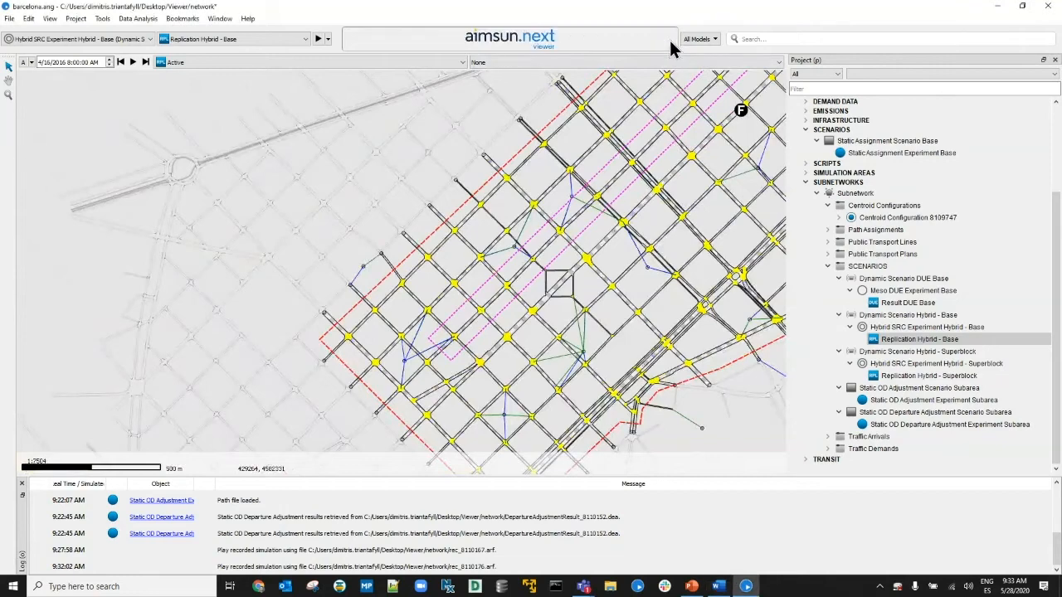
{"action": "left_click_drag", "start_coordinate": [485, 116], "coordinate": [386, 134]}
{"action": "left_click_drag", "start_coordinate": [548, 196], "coordinate": [486, 195]}
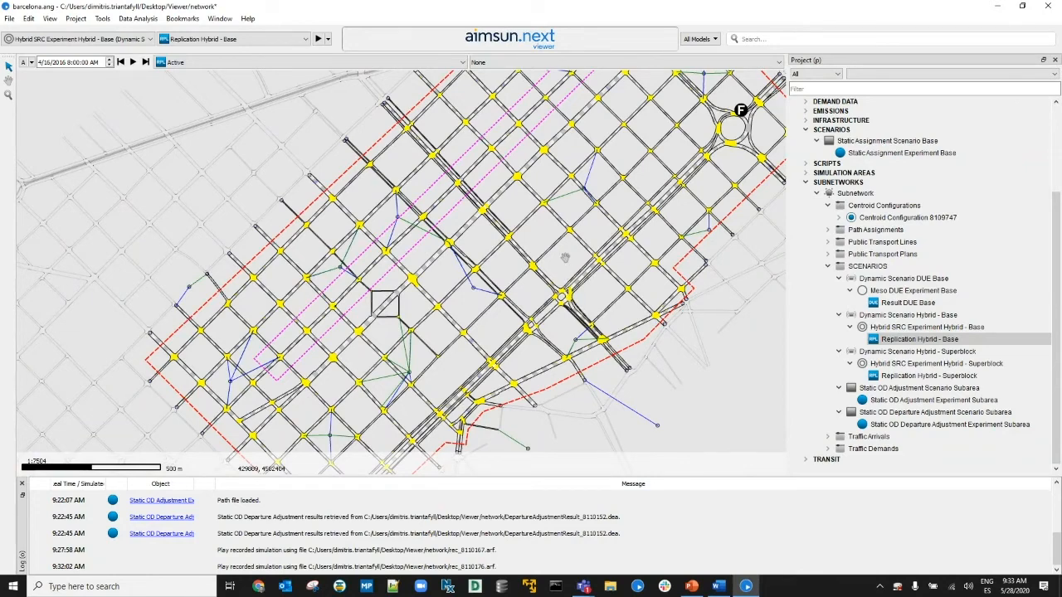
{"action": "scroll", "coordinate": [564, 258], "scroll_direction": "down", "scroll_amount": 2}
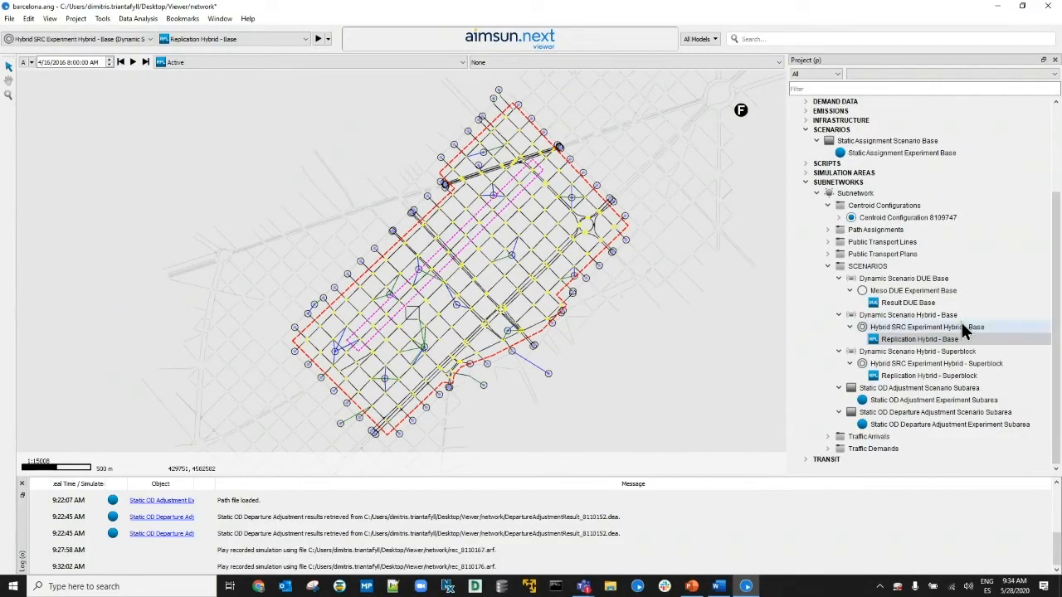
Step: Set the map's view mode to Simulated Delay Time, play the Replication Hybrid - Base results through time, and stop the animation
{"action": "left_click", "coordinate": [529, 61]}
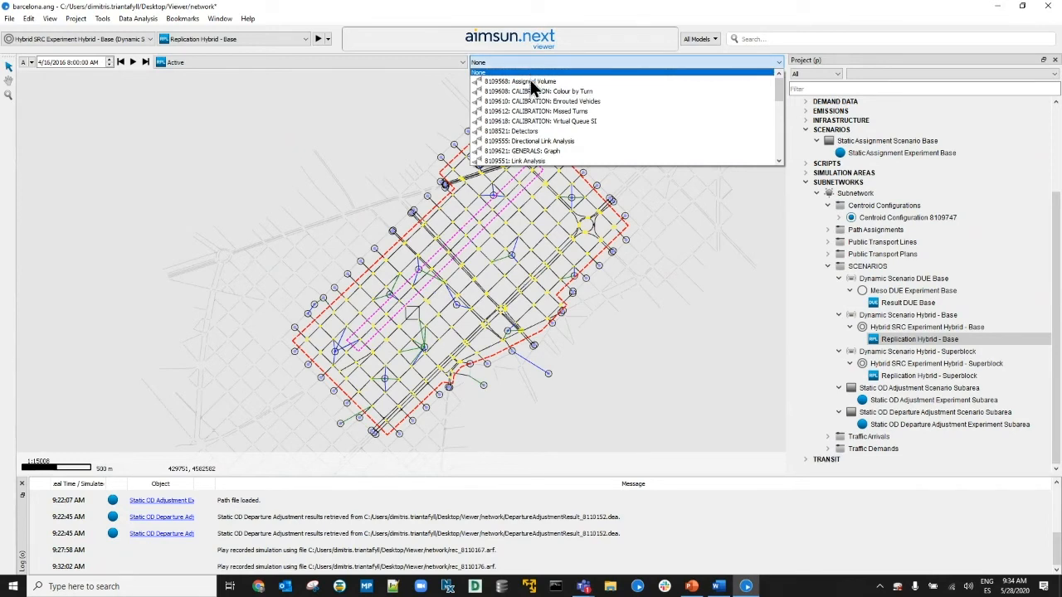
{"action": "scroll", "coordinate": [535, 116], "scroll_direction": "down", "scroll_amount": 1}
{"action": "scroll", "coordinate": [538, 116], "scroll_direction": "down", "scroll_amount": 5}
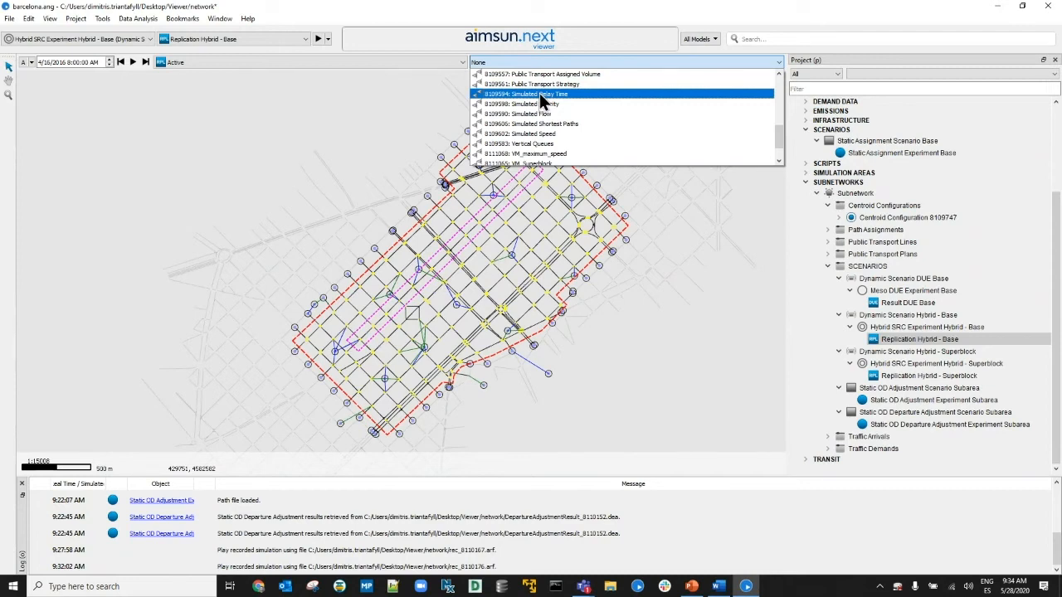
{"action": "left_click", "coordinate": [540, 97]}
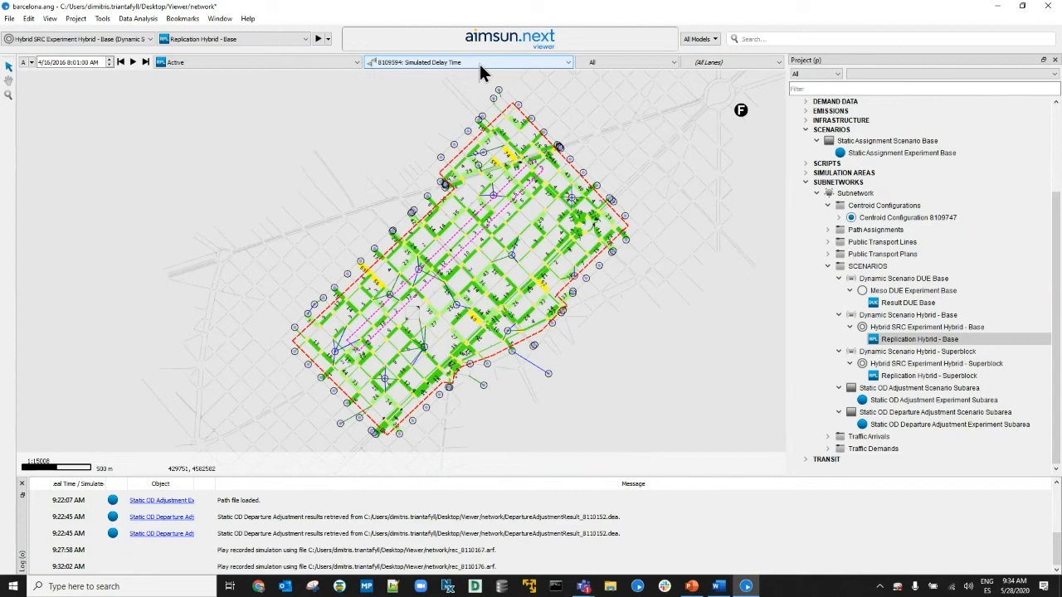
{"action": "left_click", "coordinate": [133, 63]}
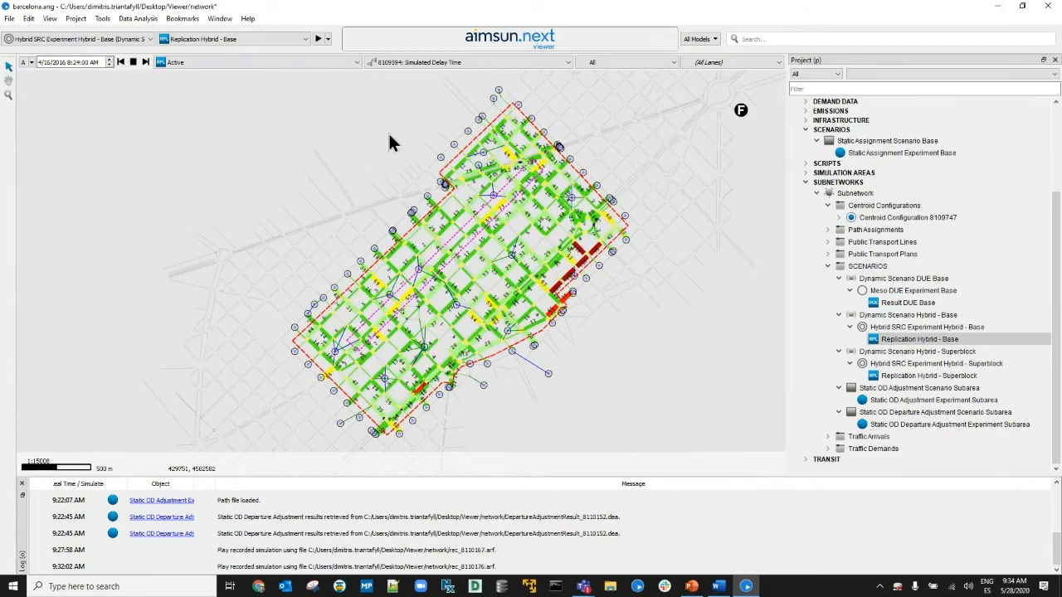
{"action": "left_click", "coordinate": [134, 65]}
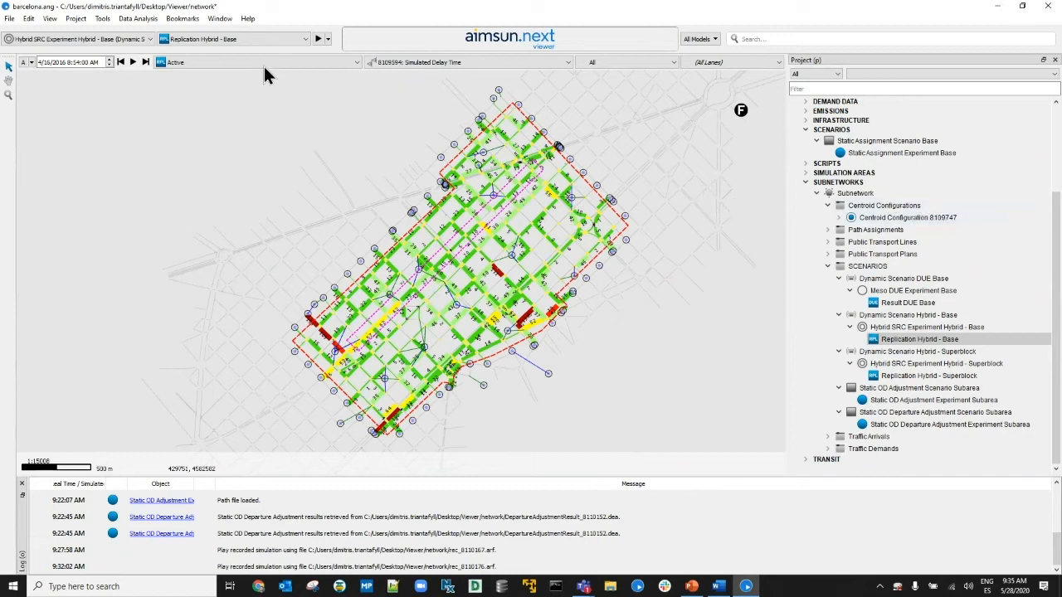
Step: Switch the active experiment to Hybrid SRC Experiment Hybrid - Superblock and set the map's view mode to VM_Superblock
{"action": "left_click", "coordinate": [116, 39]}
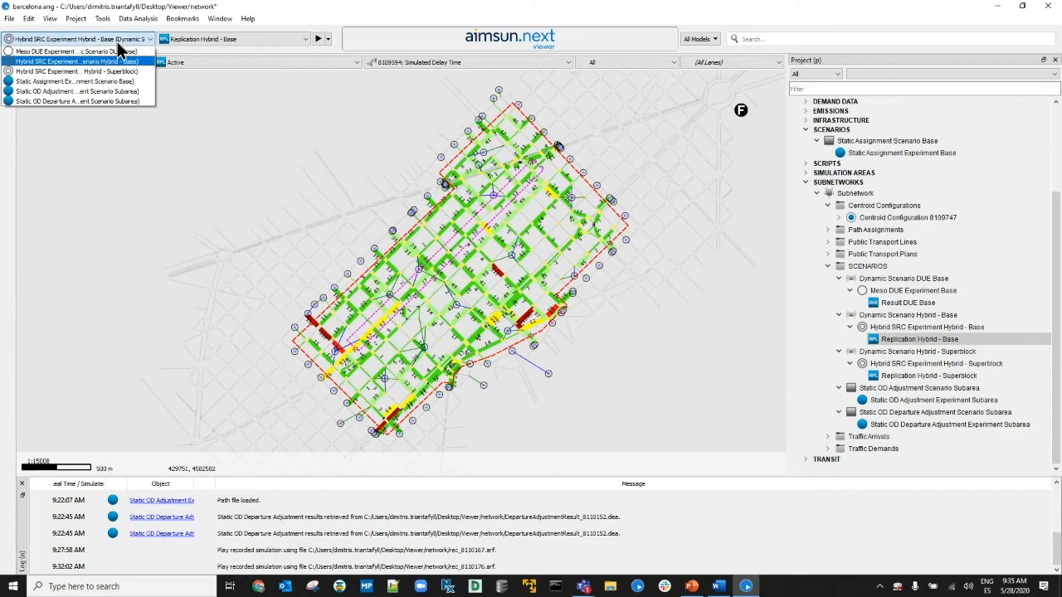
{"action": "left_click", "coordinate": [115, 73]}
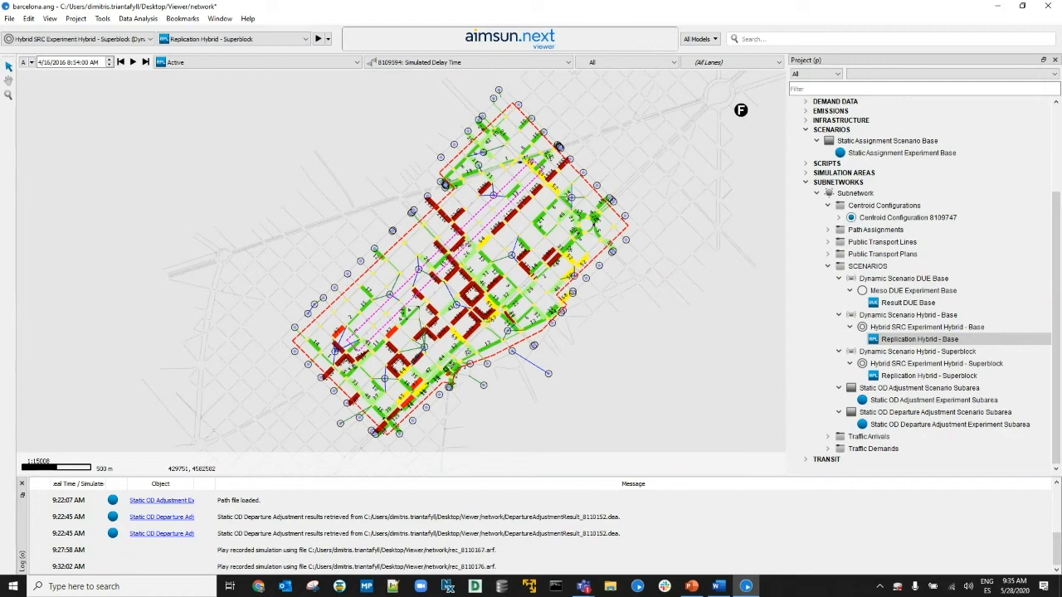
{"action": "left_click", "coordinate": [495, 62]}
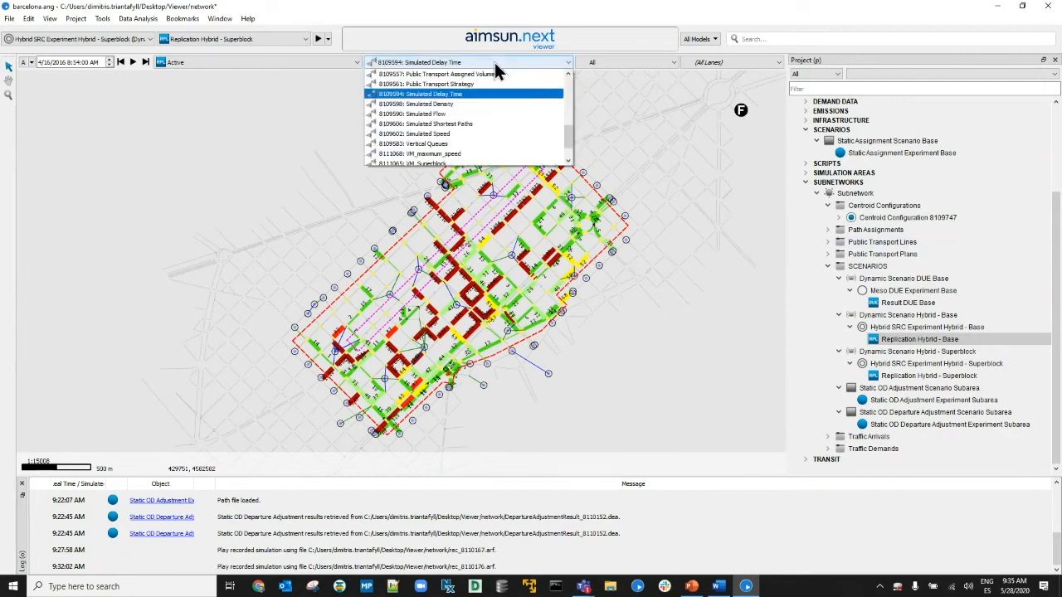
{"action": "scroll", "coordinate": [474, 132], "scroll_direction": "down", "scroll_amount": 1}
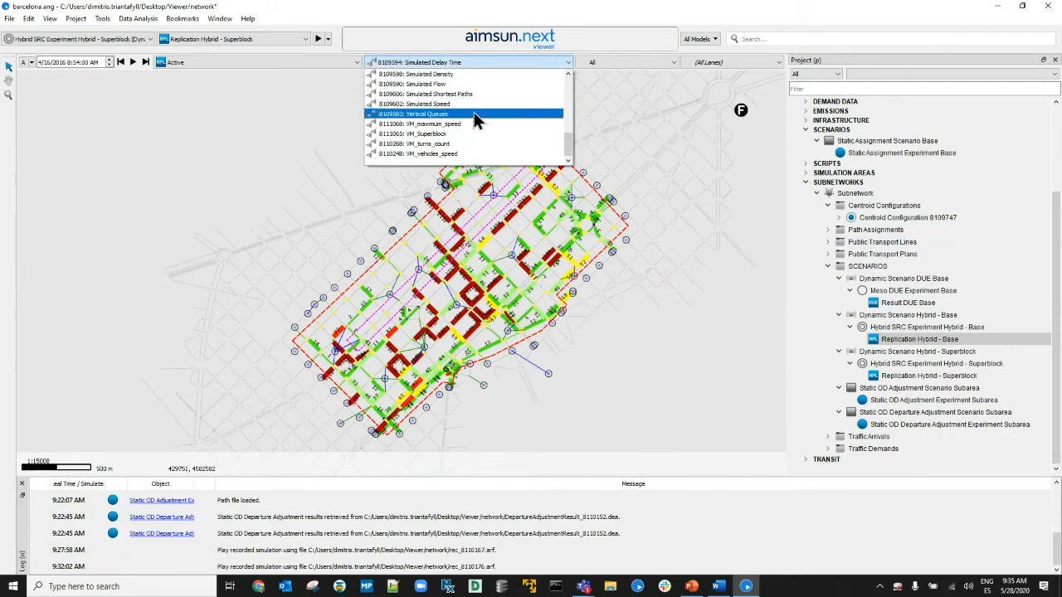
{"action": "left_click", "coordinate": [435, 133]}
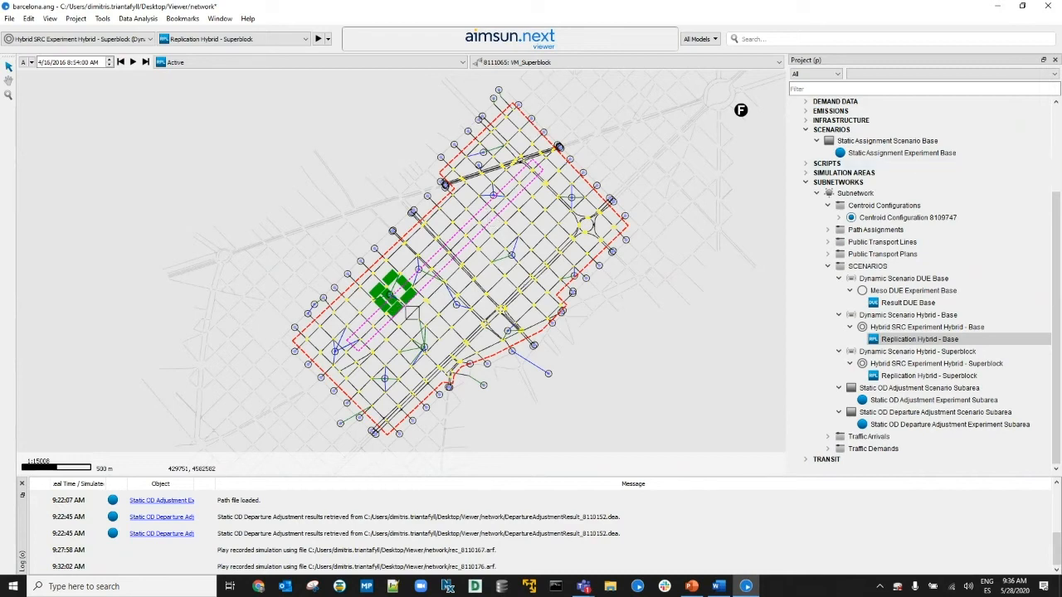
Step: Set the map's view mode to VM_maximum_speed and examine the coloured streets around the superblock up close
{"action": "left_click", "coordinate": [524, 63]}
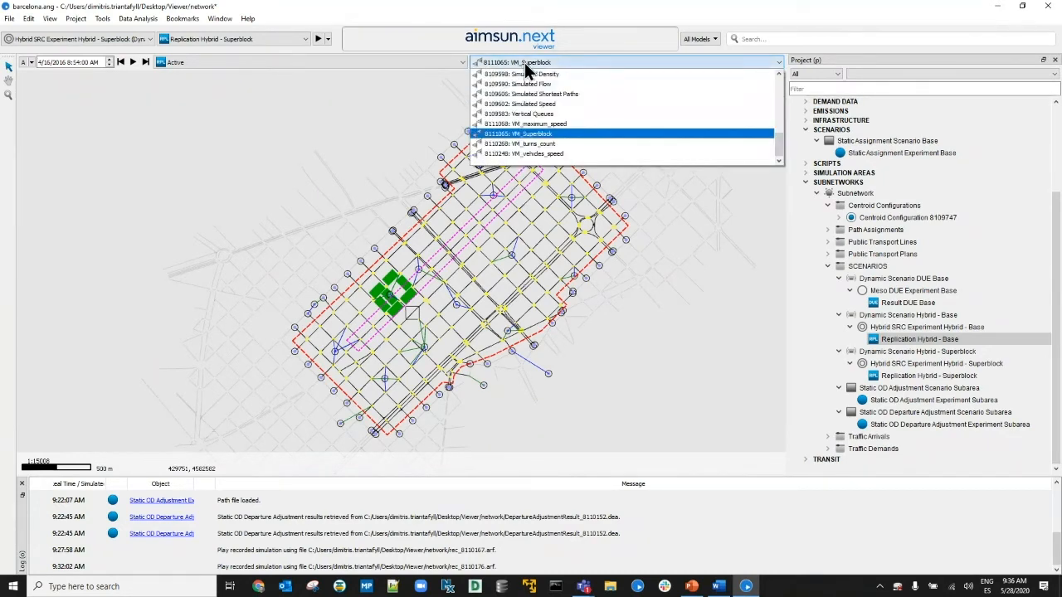
{"action": "left_click", "coordinate": [524, 62]}
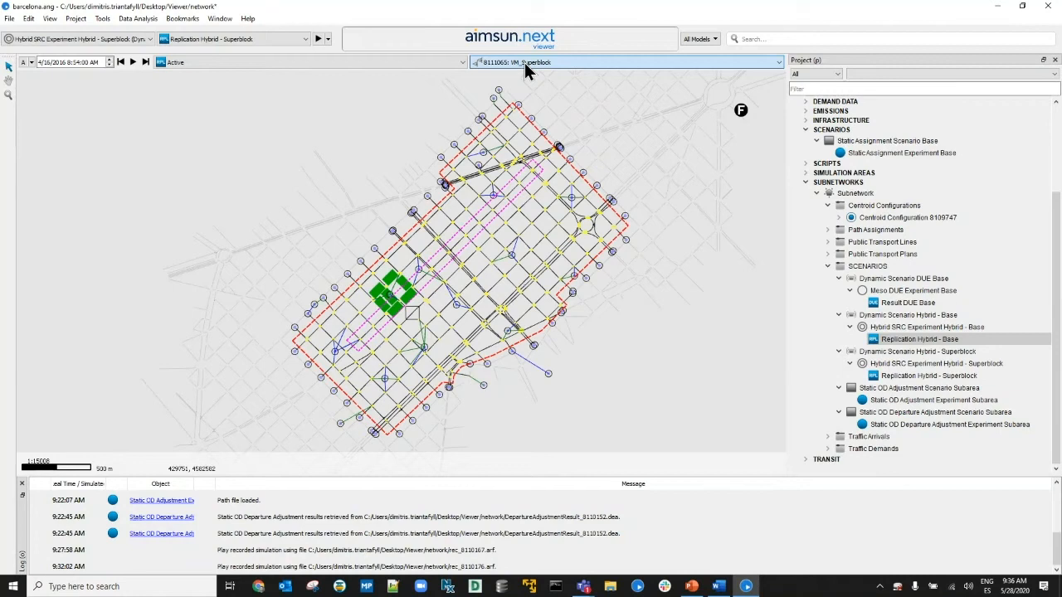
{"action": "left_click", "coordinate": [524, 62]}
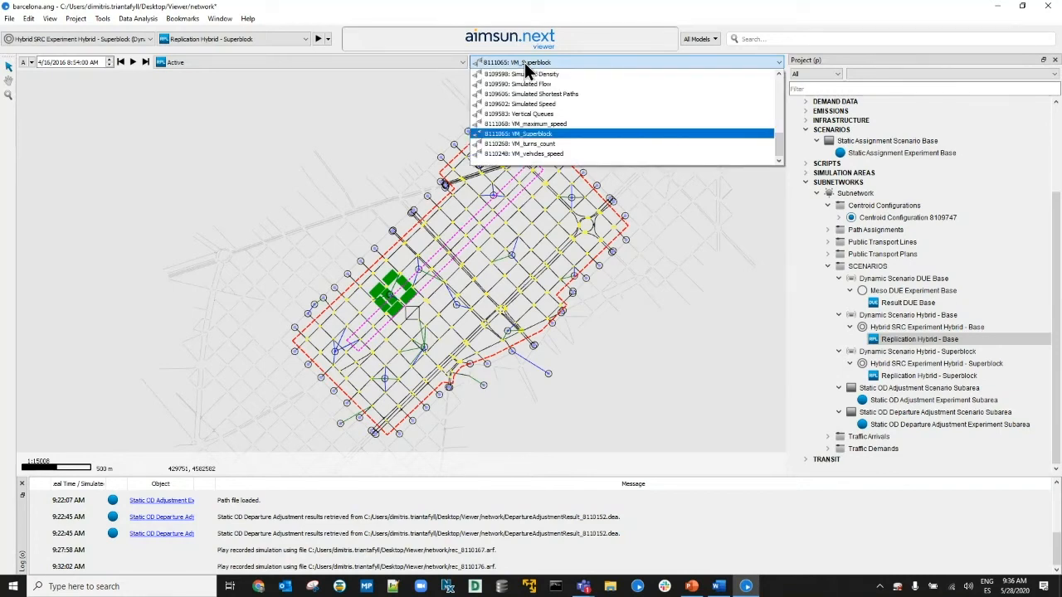
{"action": "left_click", "coordinate": [557, 123]}
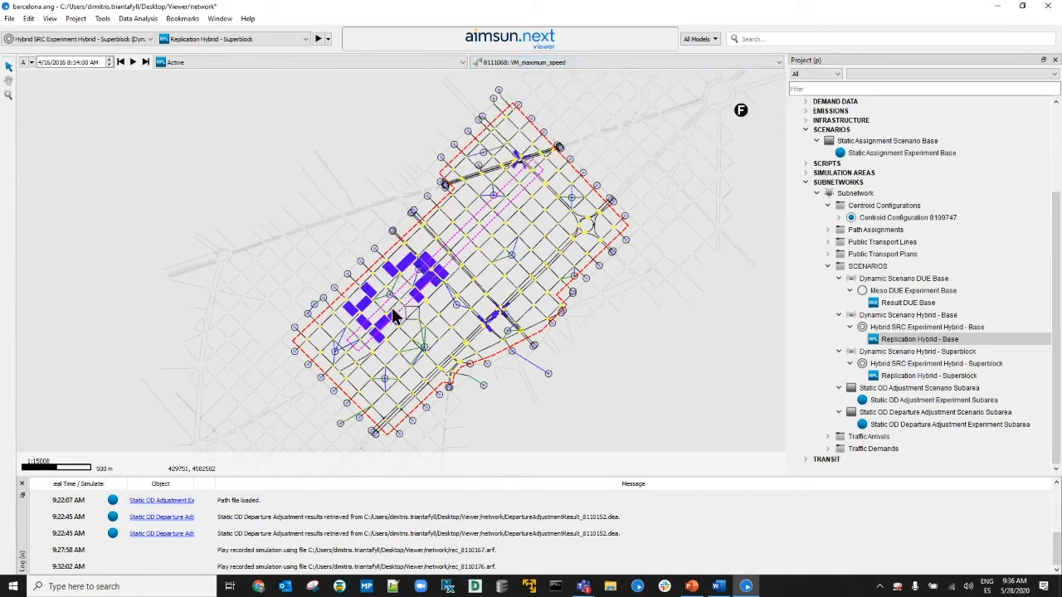
{"action": "scroll", "coordinate": [394, 317], "scroll_direction": "up", "scroll_amount": 5}
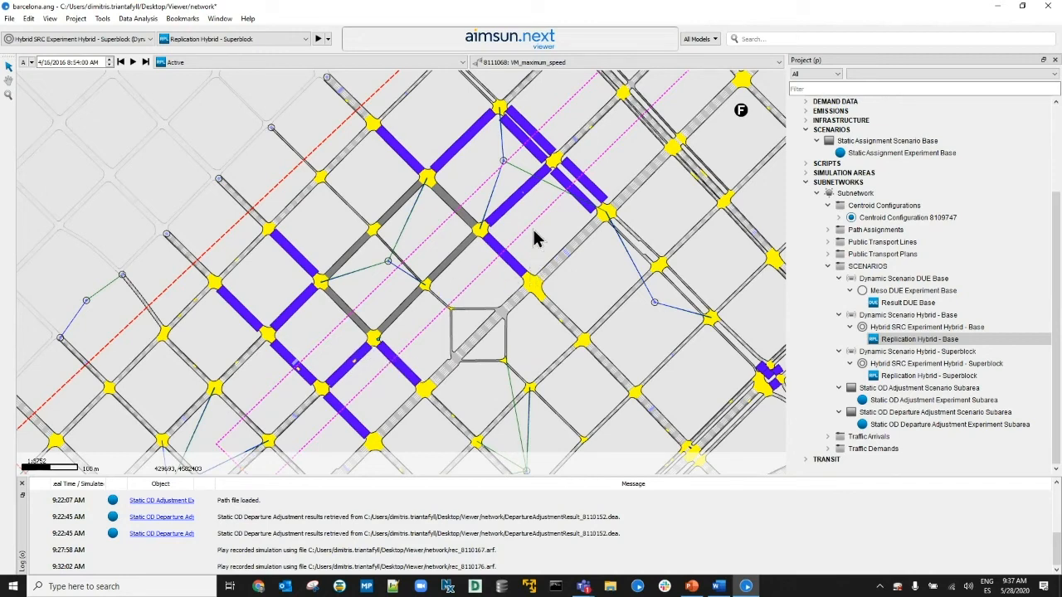
{"action": "mouse_move", "coordinate": [513, 212]}
Step: Set the map's view mode to None
{"action": "left_click", "coordinate": [556, 64]}
{"action": "scroll", "coordinate": [535, 83], "scroll_direction": "up", "scroll_amount": 10}
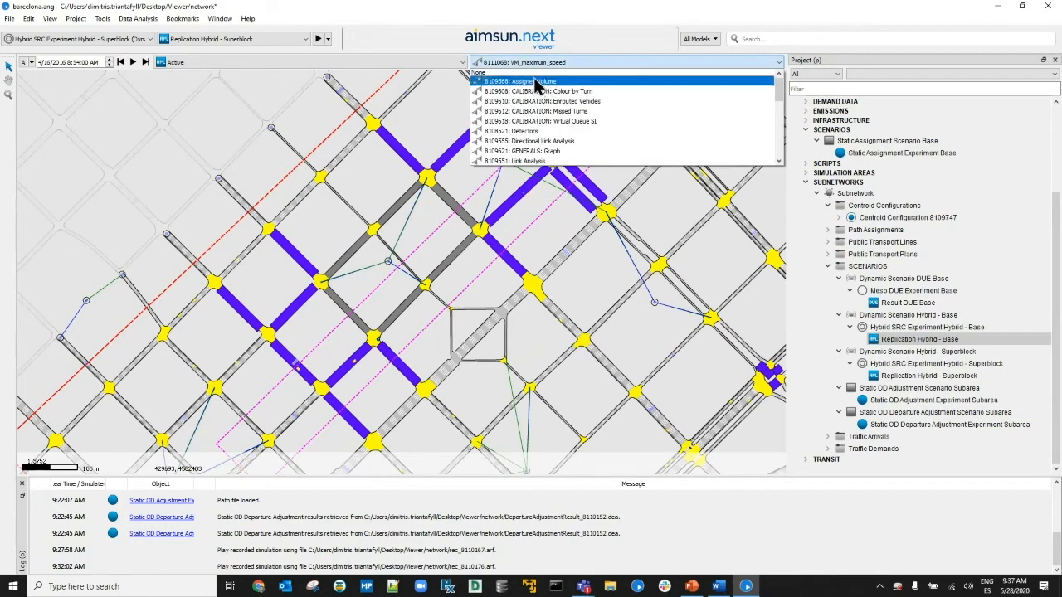
{"action": "left_click", "coordinate": [534, 74]}
Step: Open the detailed view of node 313, the intersection inside the dashed magenta area
{"action": "scroll", "coordinate": [488, 151], "scroll_direction": "down", "scroll_amount": 3}
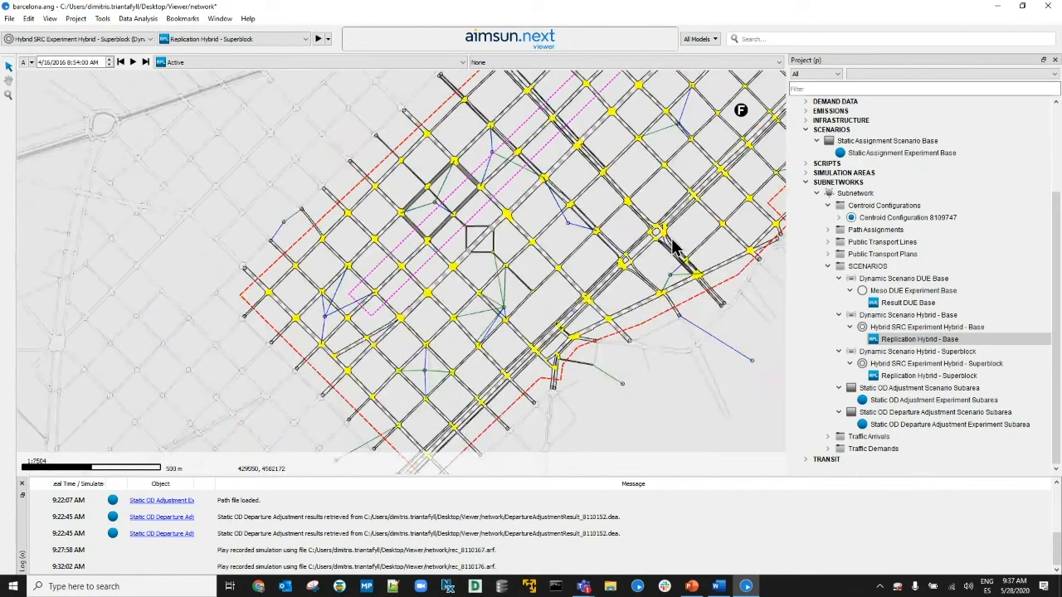
{"action": "scroll", "coordinate": [522, 153], "scroll_direction": "up", "scroll_amount": 5}
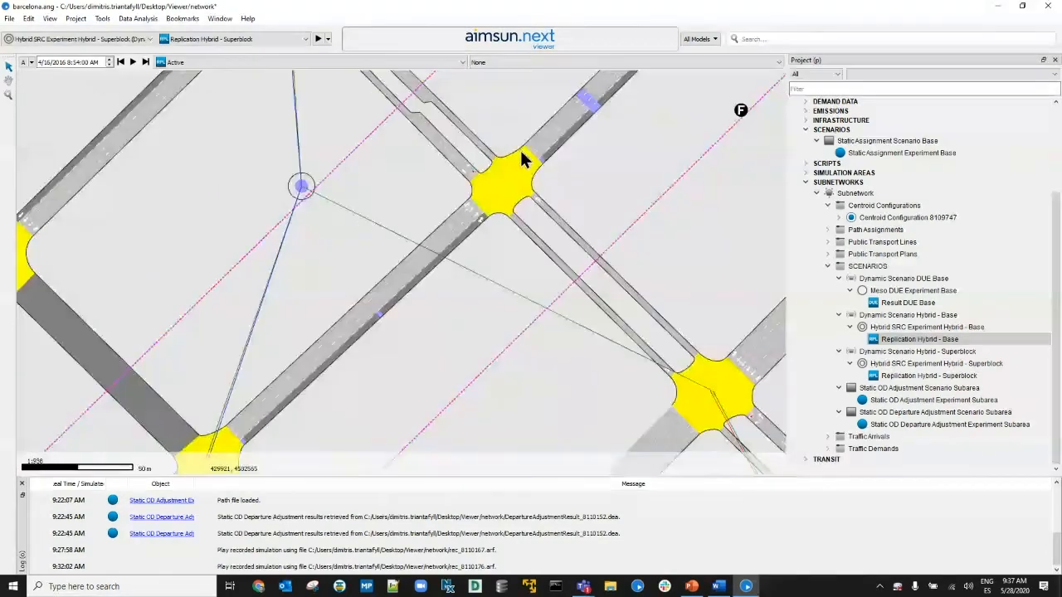
{"action": "scroll", "coordinate": [523, 158], "scroll_direction": "up", "scroll_amount": 3}
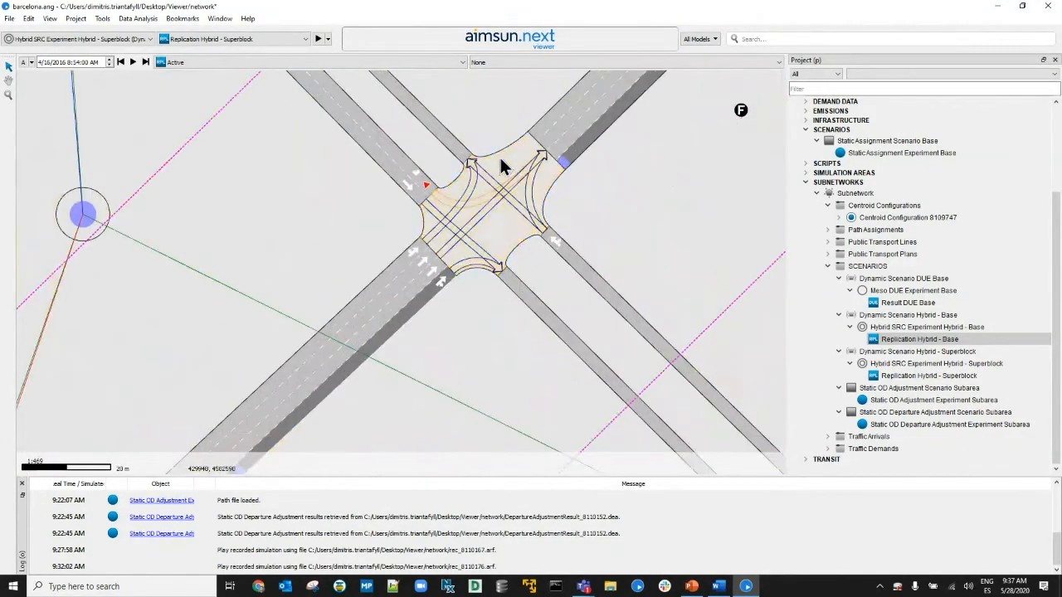
{"action": "double_click", "coordinate": [499, 155]}
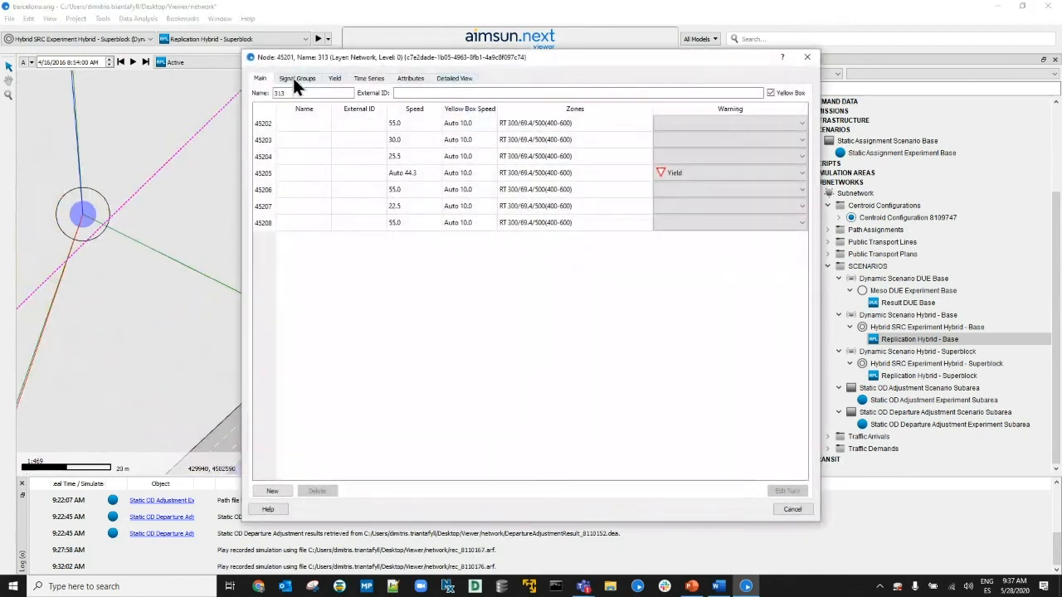
{"action": "left_click", "coordinate": [452, 79]}
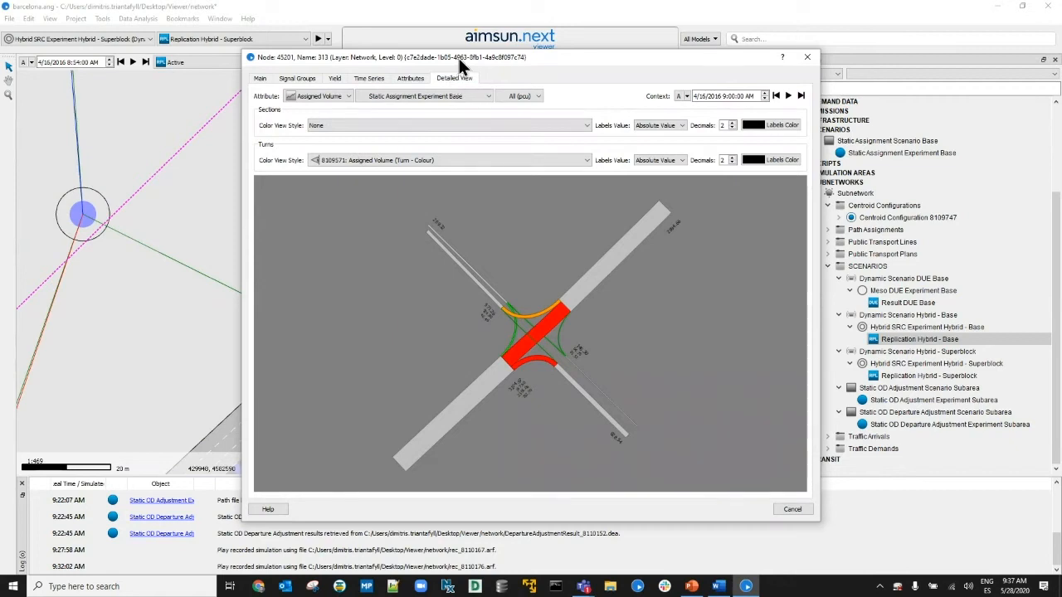
{"action": "left_click_drag", "start_coordinate": [458, 57], "coordinate": [485, 52]}
Step: Set the node's detailed view to the Flow attribute with Result DUE Base as its data source
{"action": "left_click", "coordinate": [358, 87]}
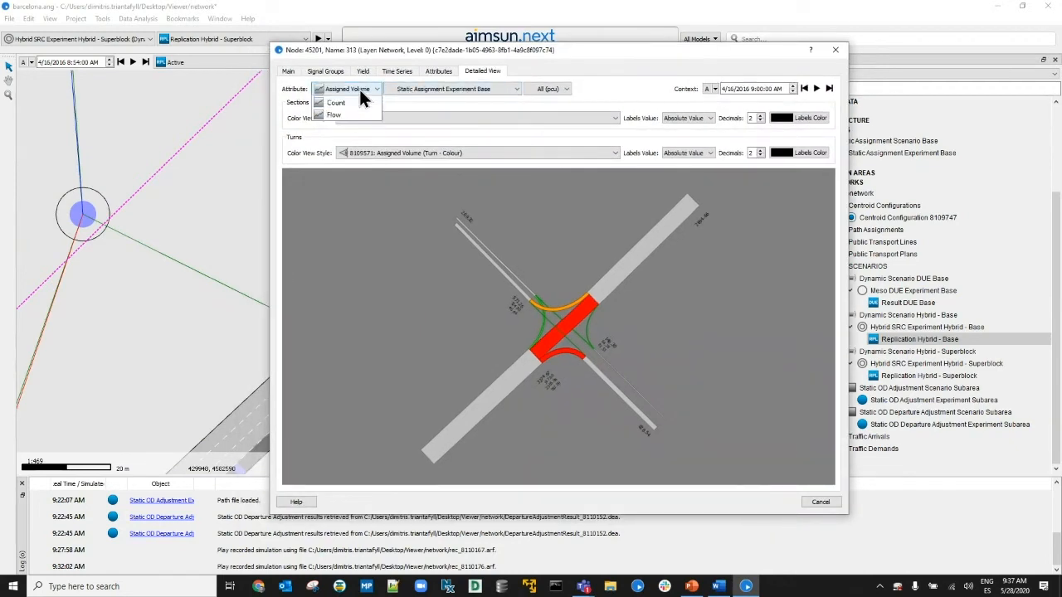
{"action": "left_click", "coordinate": [334, 122]}
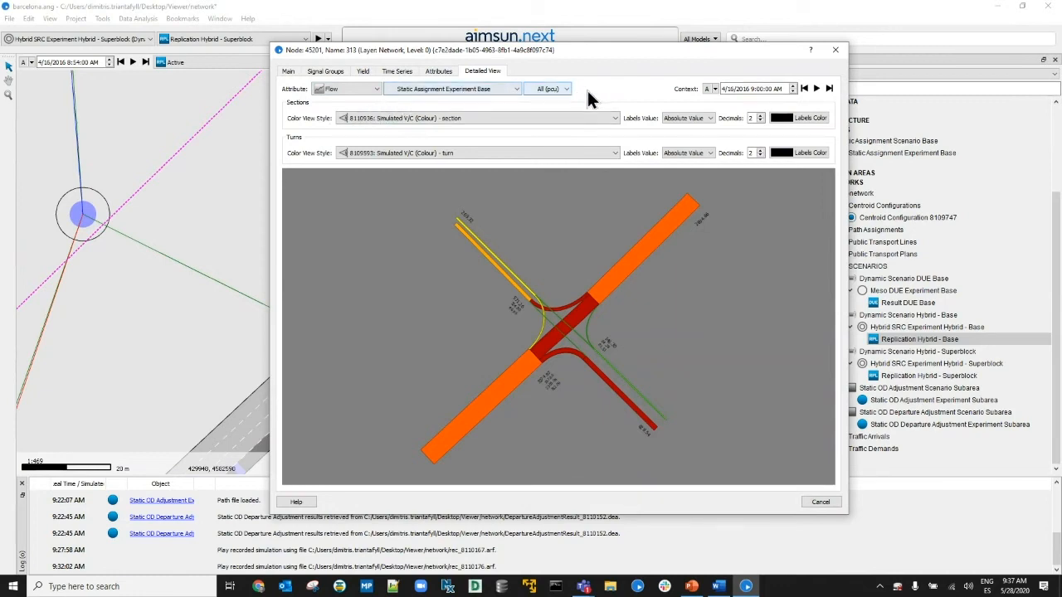
{"action": "left_click", "coordinate": [466, 90]}
{"action": "left_click", "coordinate": [458, 122]}
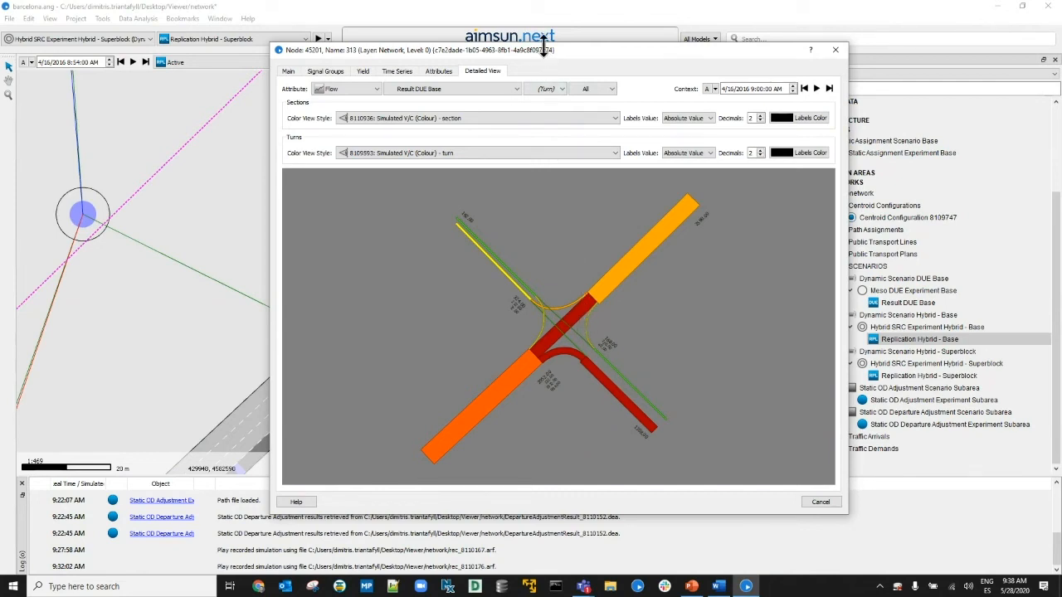
Step: Play the node's turn flows through time, stop the animation and close the node's properties
{"action": "left_click", "coordinate": [817, 91]}
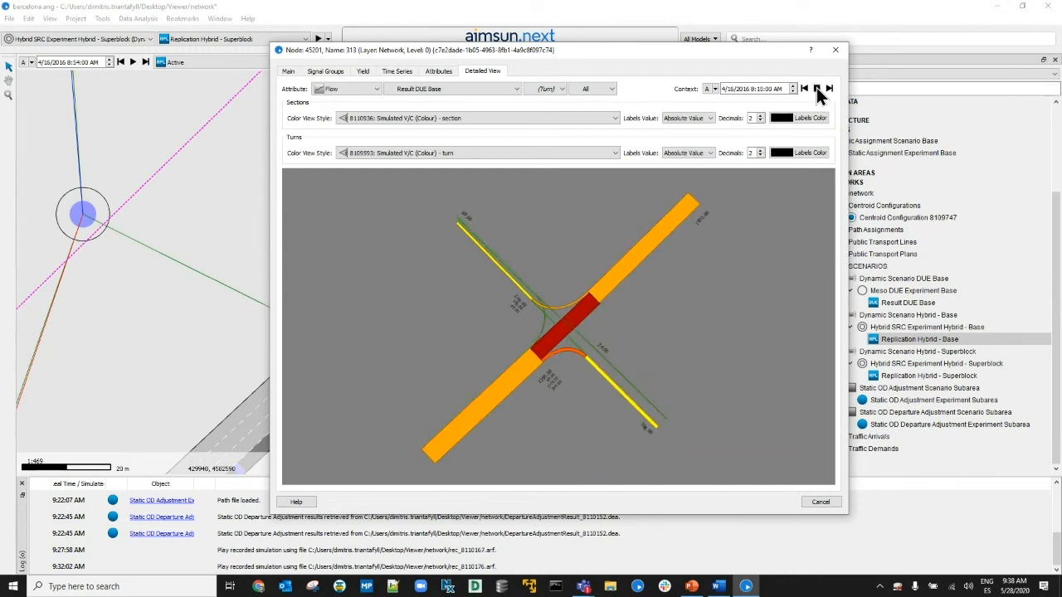
{"action": "left_click", "coordinate": [817, 90]}
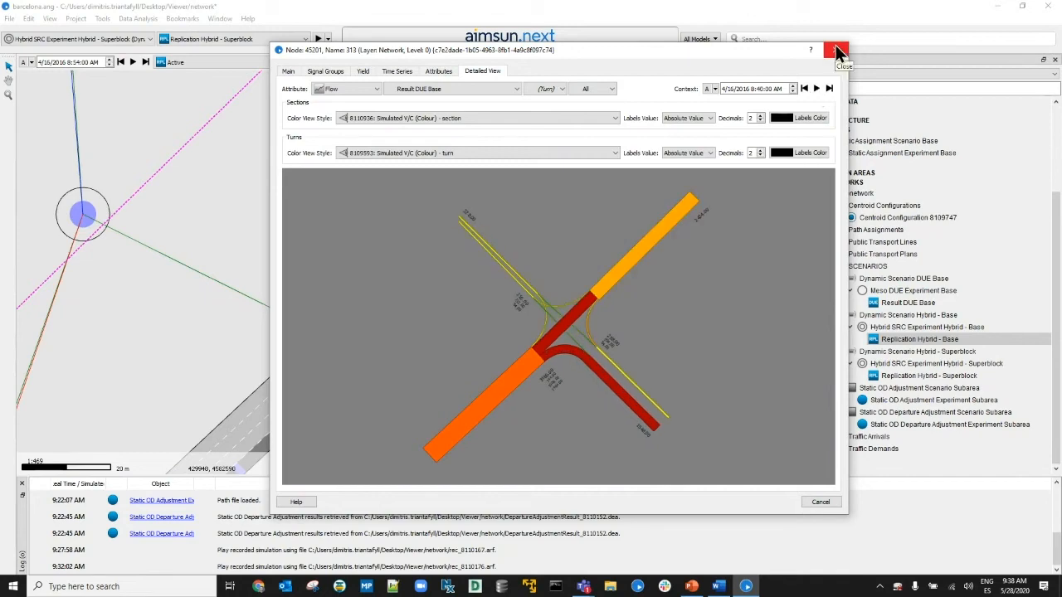
{"action": "left_click", "coordinate": [837, 52]}
Step: Find the dynamic label at the southwestern end of the dashed magenta area and select its road section
{"action": "scroll", "coordinate": [503, 210], "scroll_direction": "down", "scroll_amount": 3}
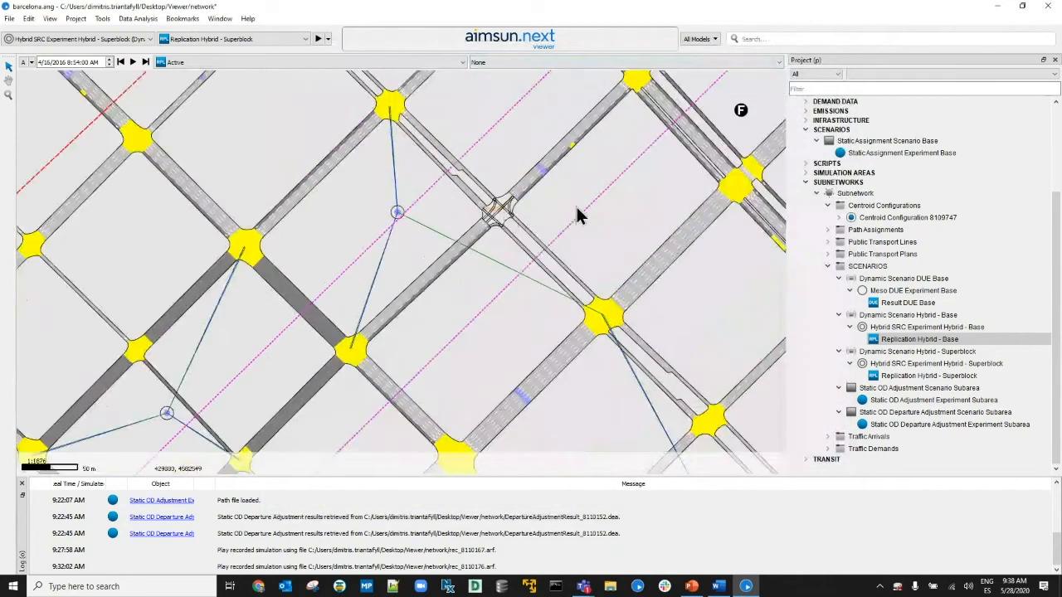
{"action": "left_click_drag", "start_coordinate": [586, 200], "coordinate": [552, 257]}
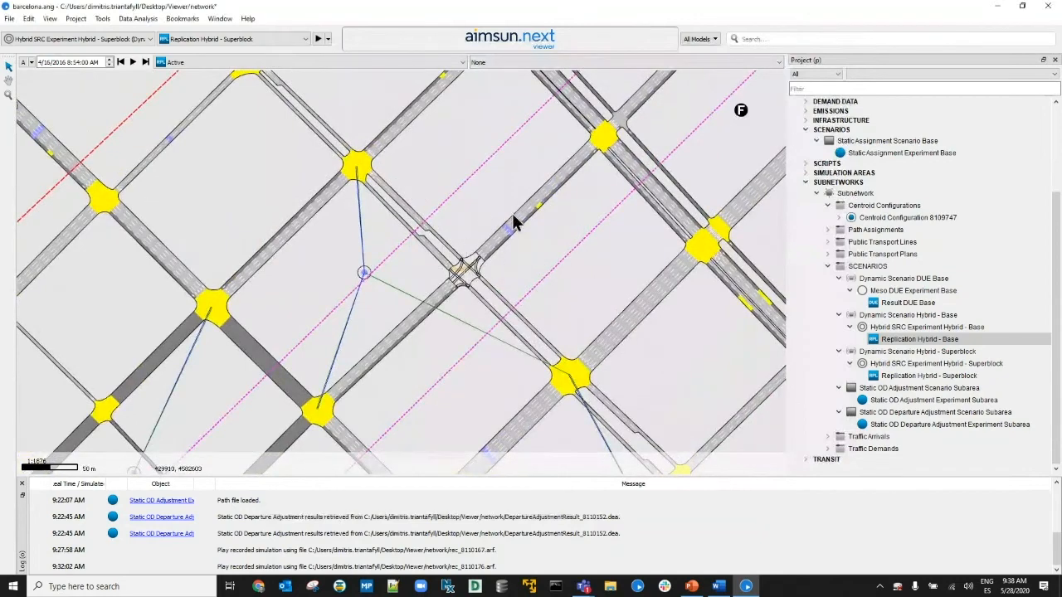
{"action": "scroll", "coordinate": [461, 234], "scroll_direction": "down", "scroll_amount": 3}
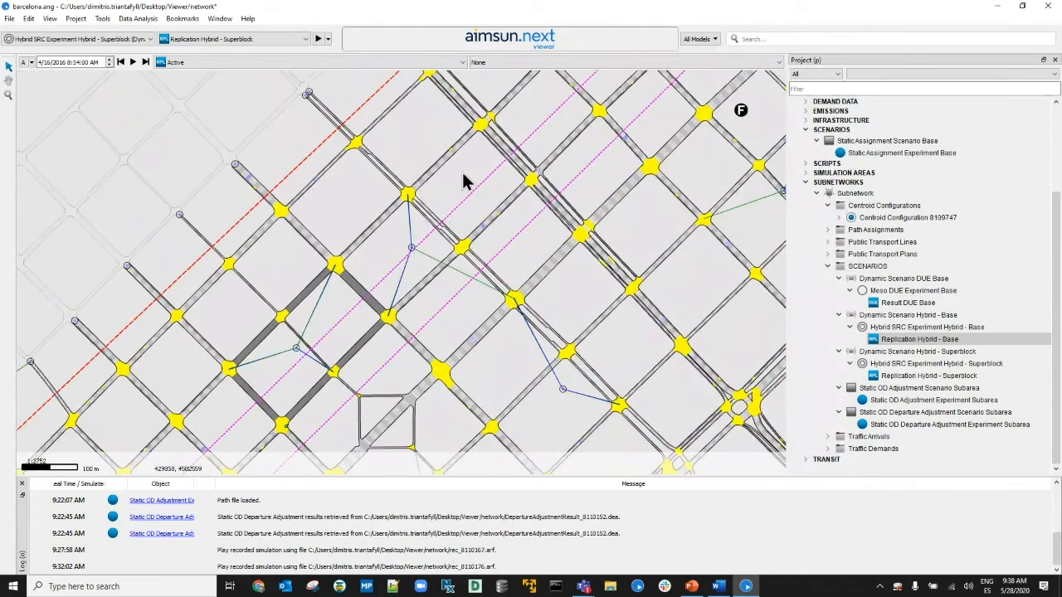
{"action": "scroll", "coordinate": [465, 183], "scroll_direction": "down", "scroll_amount": 5}
{"action": "left_click_drag", "start_coordinate": [521, 190], "coordinate": [481, 244]}
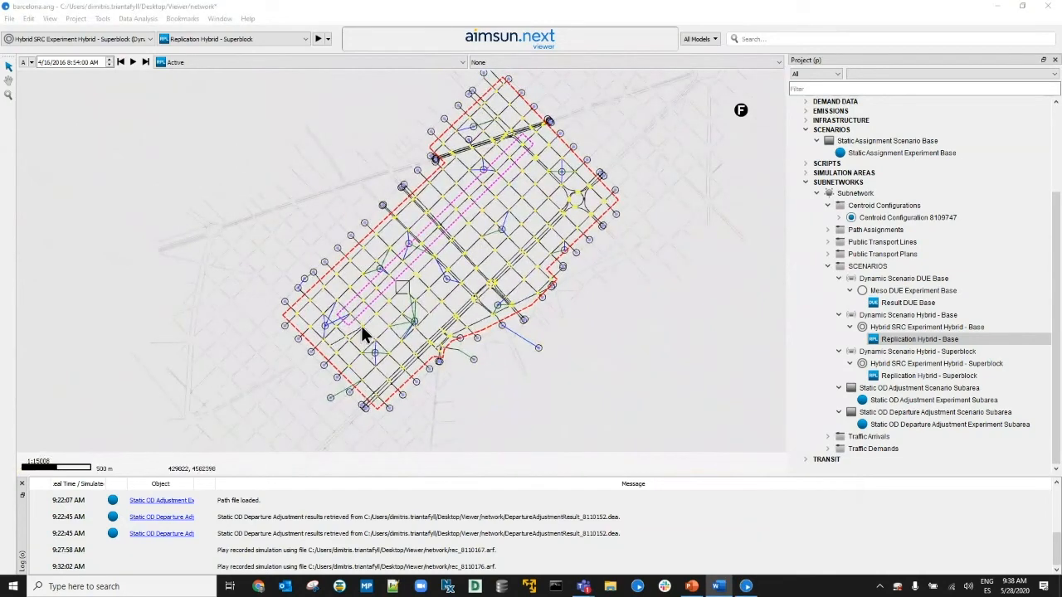
{"action": "scroll", "coordinate": [340, 320], "scroll_direction": "up", "scroll_amount": 7}
{"action": "scroll", "coordinate": [352, 335], "scroll_direction": "up", "scroll_amount": 4}
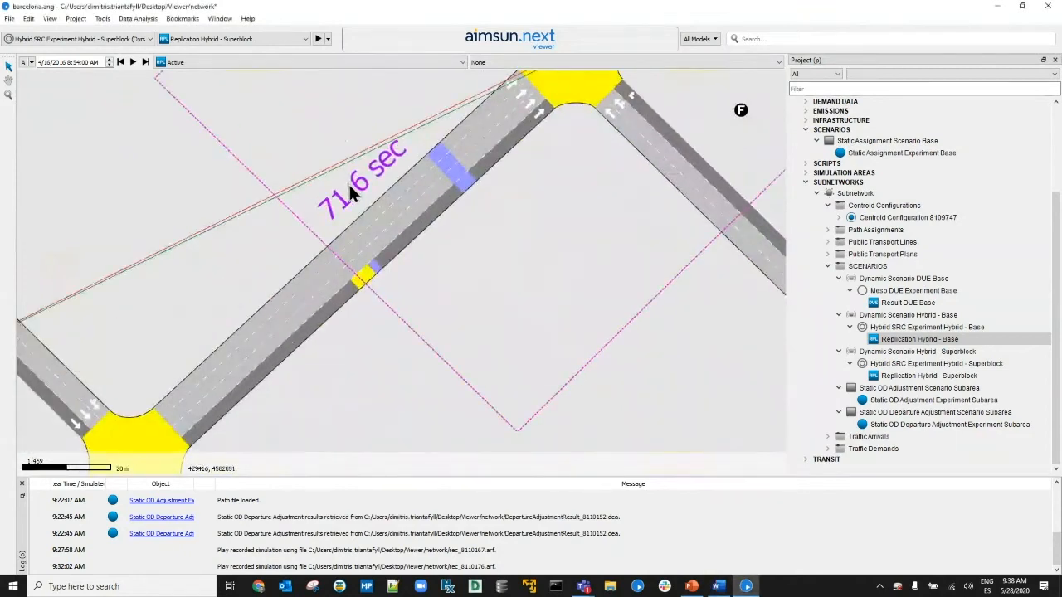
{"action": "left_click", "coordinate": [342, 167]}
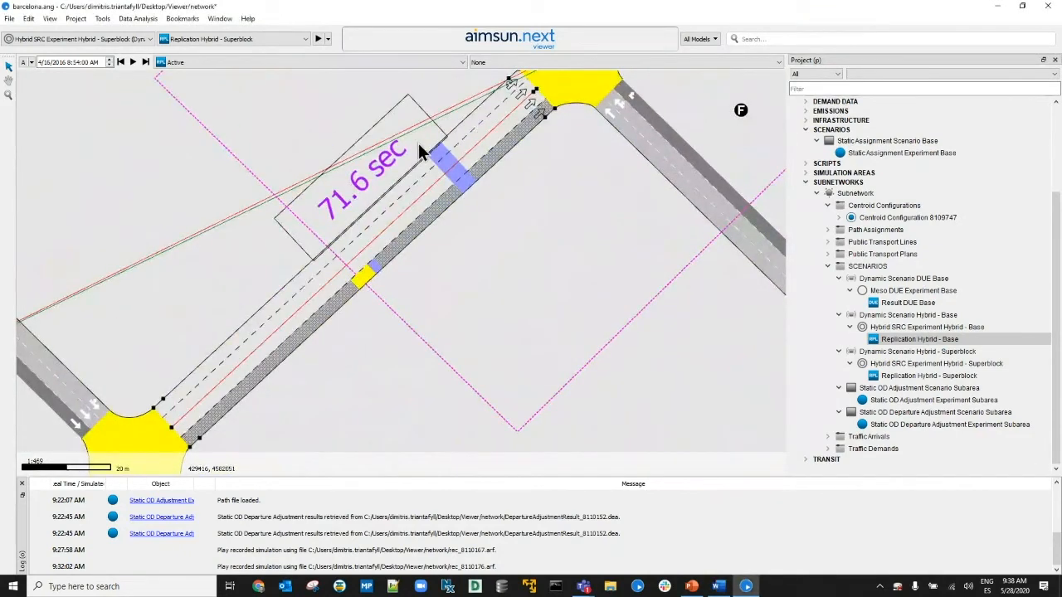
{"action": "left_click_drag", "start_coordinate": [288, 110], "coordinate": [279, 147]}
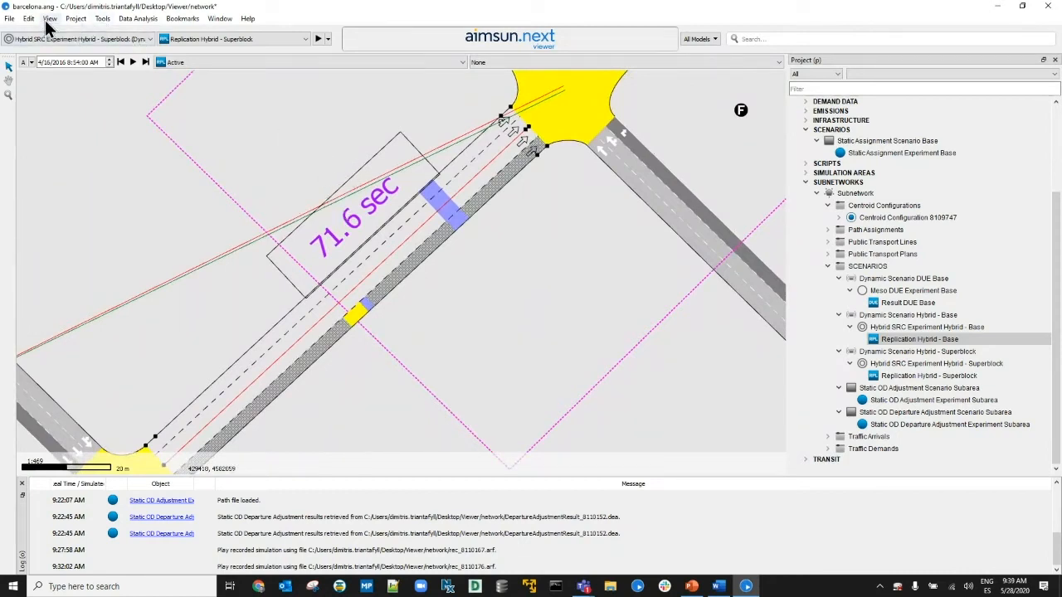
Step: Play the Replication Hybrid - Superblock results to watch the section's dynamic label change over time, and stop the animation
{"action": "left_click", "coordinate": [135, 60]}
{"action": "left_click", "coordinate": [134, 61]}
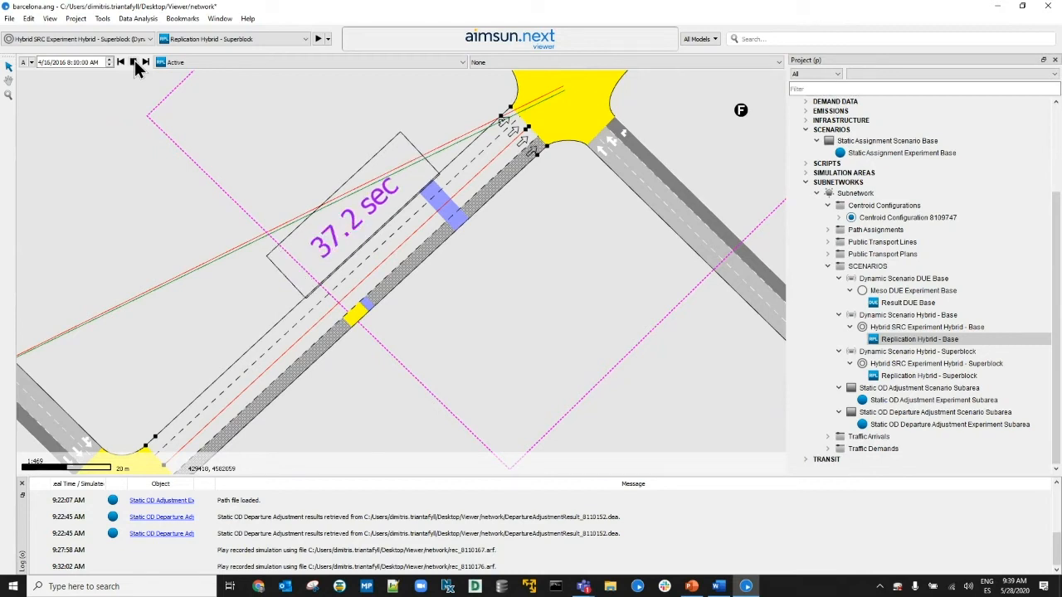
{"action": "left_click", "coordinate": [134, 60]}
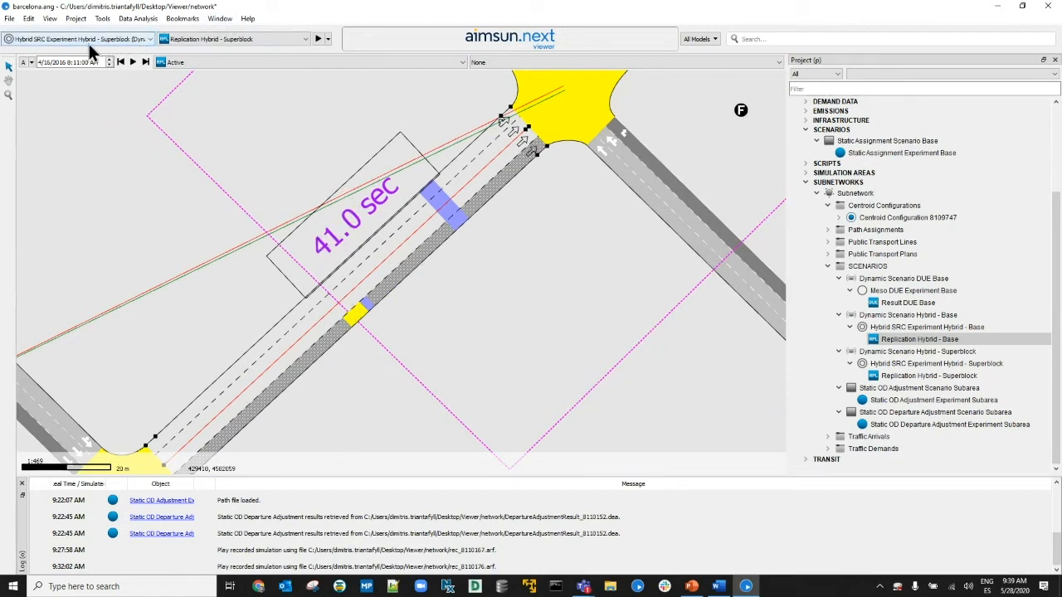
Step: Turn off the display of dynamic labels on the map
{"action": "left_click", "coordinate": [49, 20]}
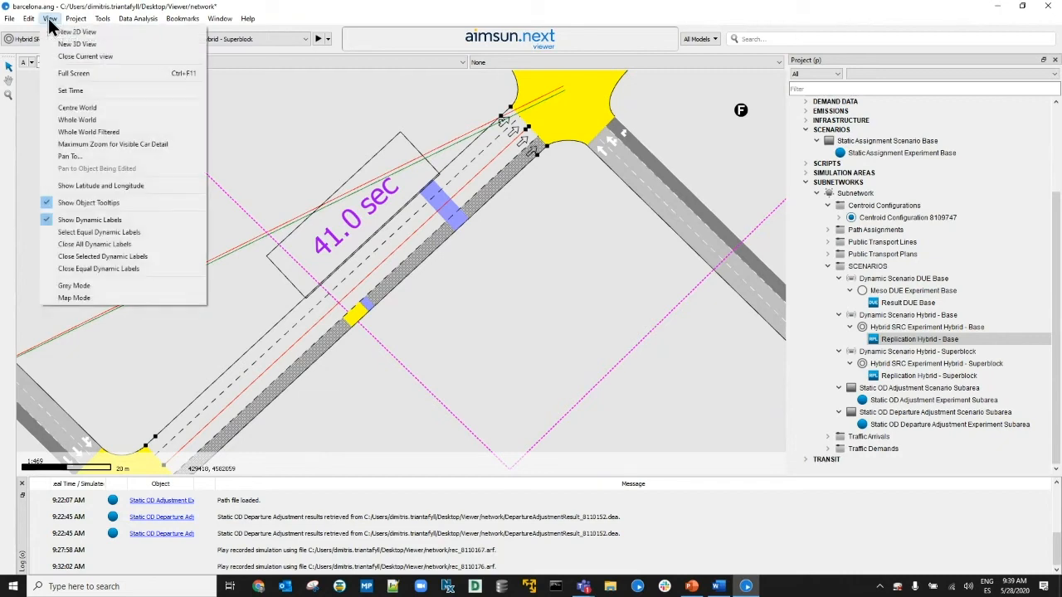
{"action": "left_click", "coordinate": [132, 222]}
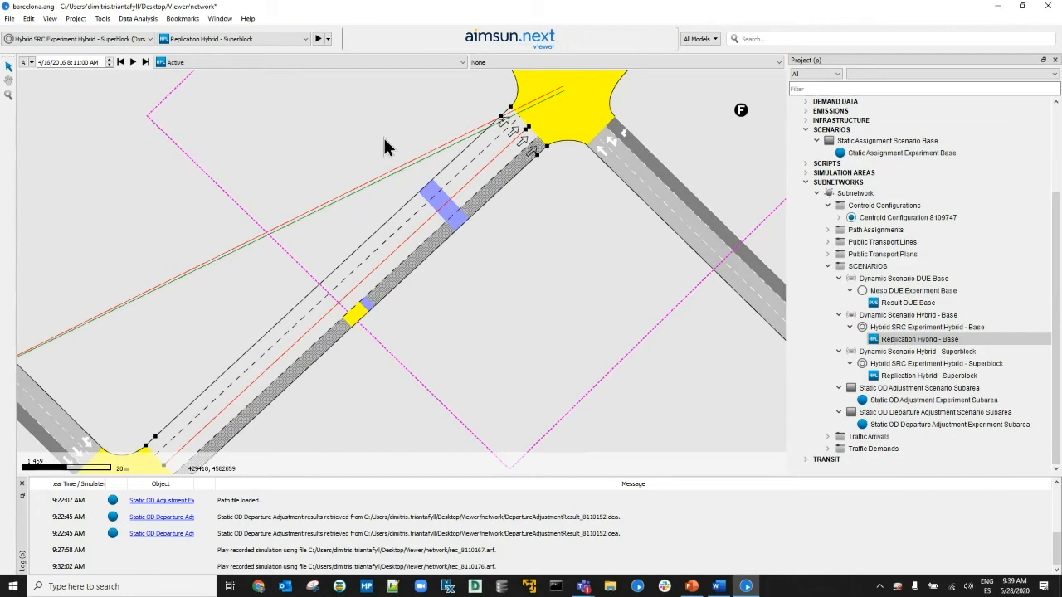
{"action": "scroll", "coordinate": [500, 241], "scroll_direction": "down", "scroll_amount": 5}
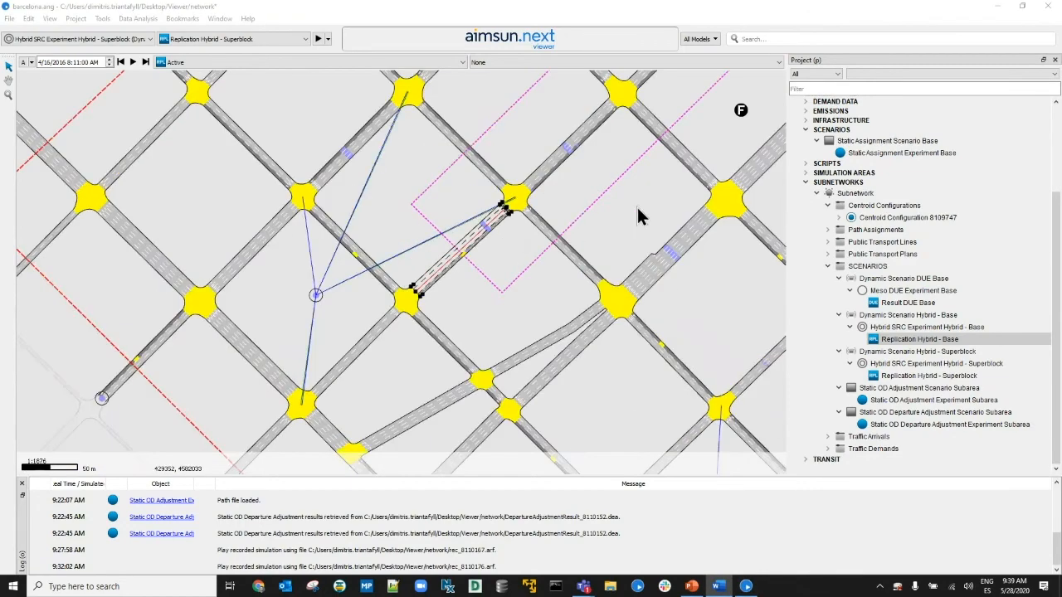
{"action": "scroll", "coordinate": [432, 303], "scroll_direction": "down", "scroll_amount": 8}
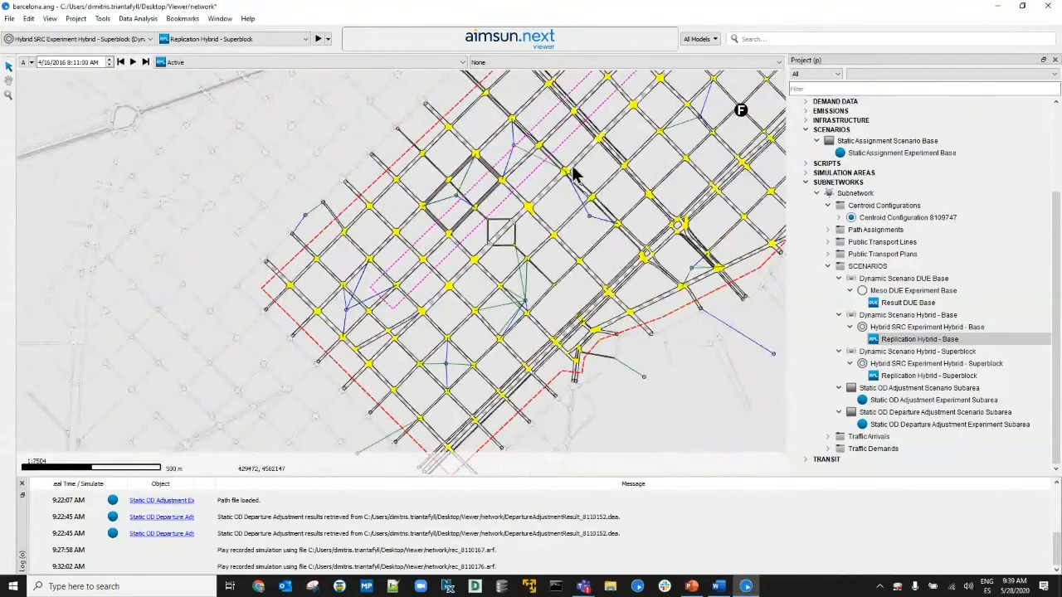
Step: Open the saved print layout from the Data Analysis section of the project, inspect its title text and delay-time map, and close it
{"action": "scroll", "coordinate": [821, 145], "scroll_direction": "up", "scroll_amount": 2}
{"action": "left_click", "coordinate": [805, 130]}
{"action": "left_click", "coordinate": [816, 165]}
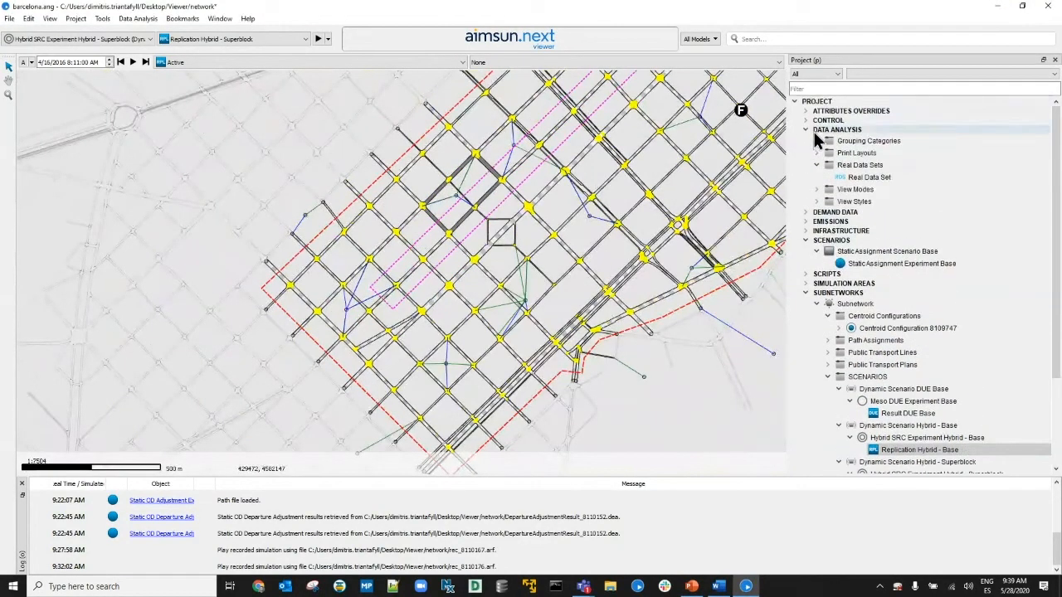
{"action": "double_click", "coordinate": [856, 154]}
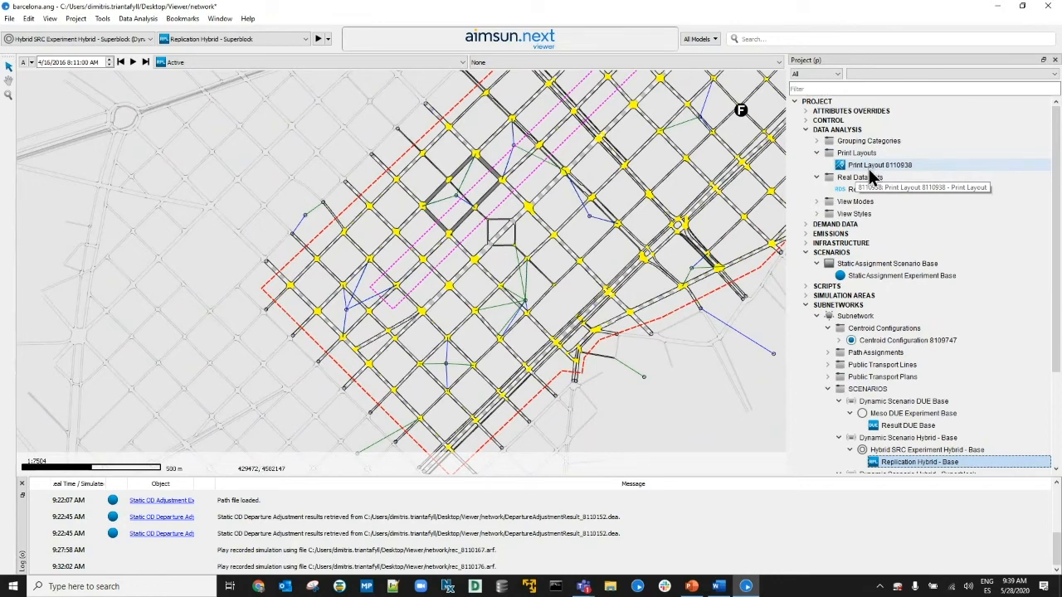
{"action": "double_click", "coordinate": [869, 166]}
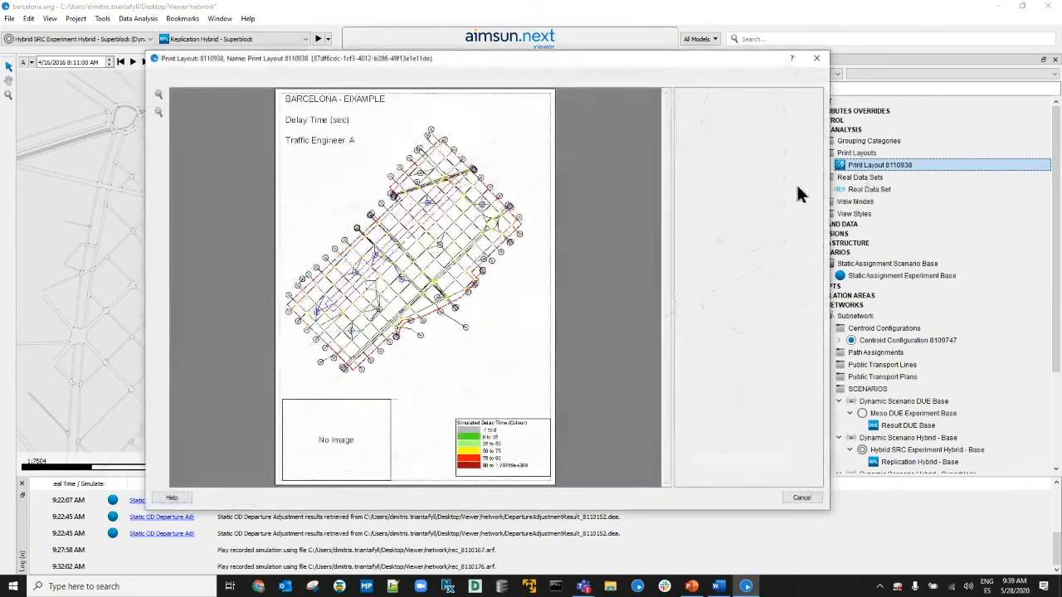
{"action": "left_click", "coordinate": [314, 141]}
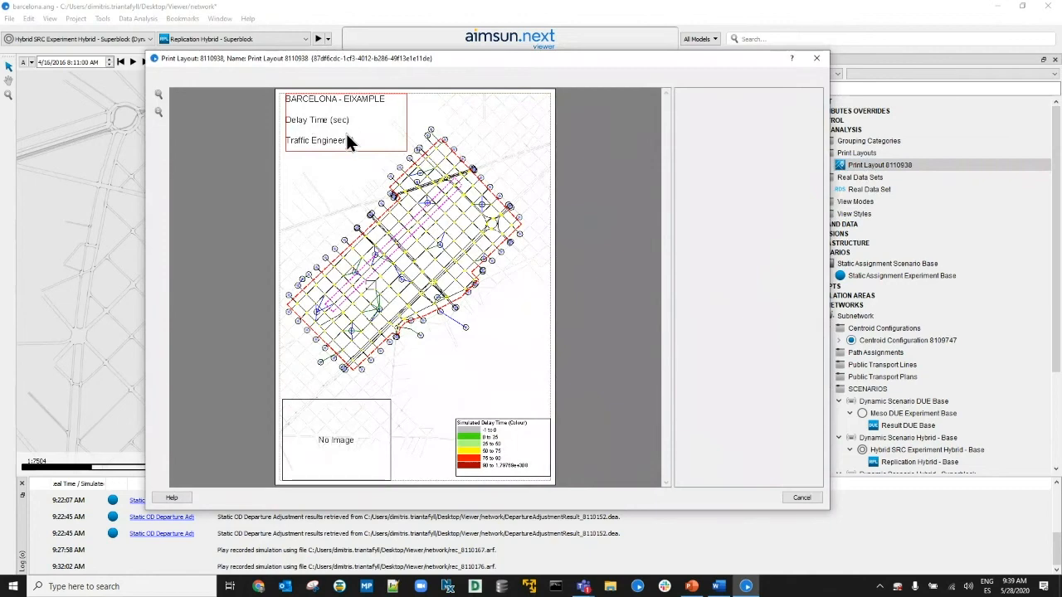
{"action": "left_click", "coordinate": [564, 142]}
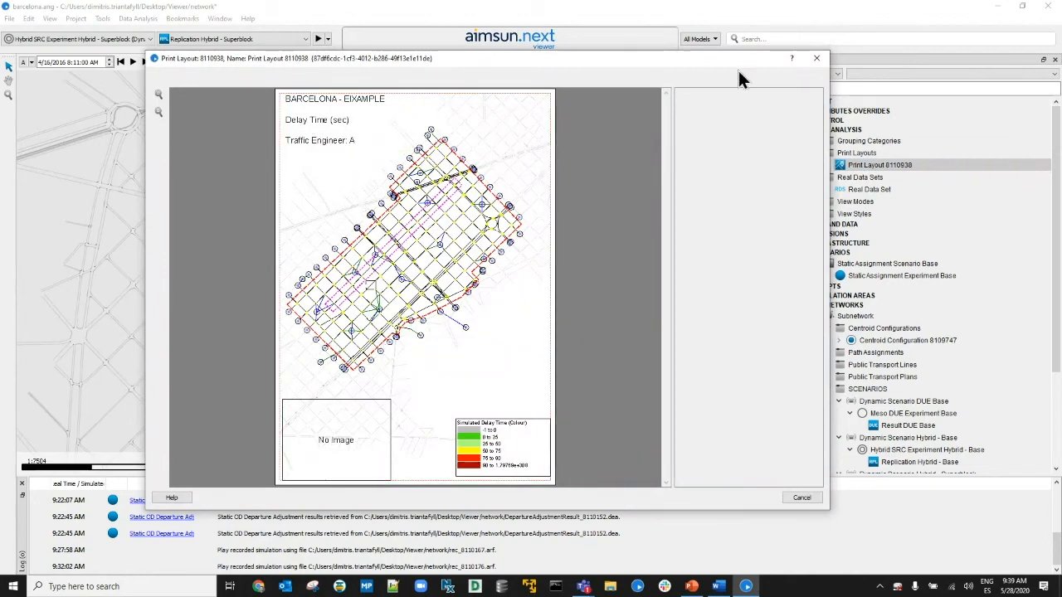
{"action": "left_click", "coordinate": [817, 61]}
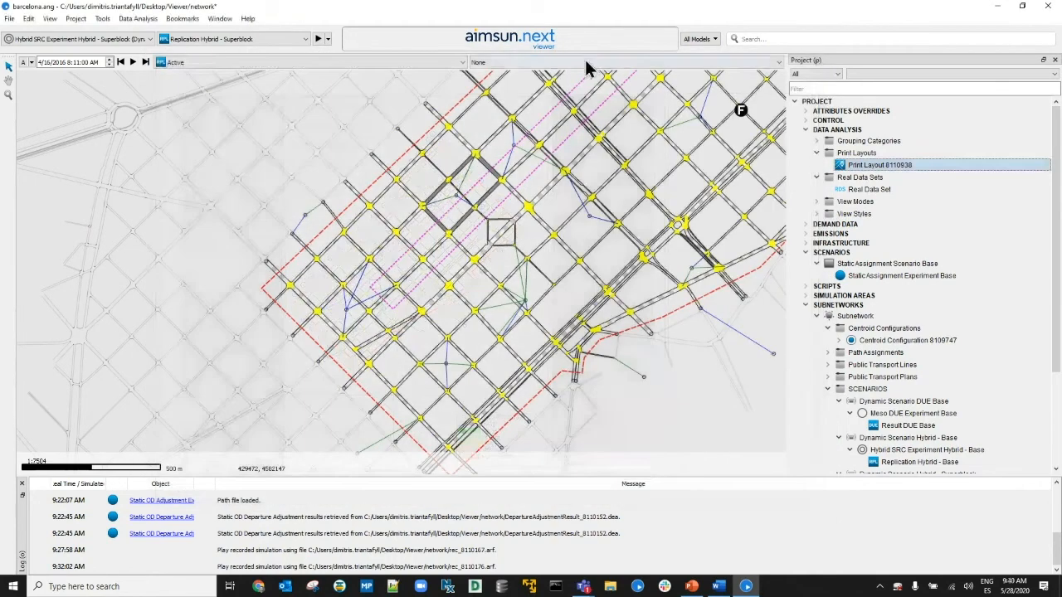
Step: Colour the map by aggregated Simulated Delay Time and switch the results to Hybrid SRC Experiment Hybrid - Base
{"action": "left_click", "coordinate": [585, 64]}
{"action": "scroll", "coordinate": [549, 124], "scroll_direction": "down", "scroll_amount": 10}
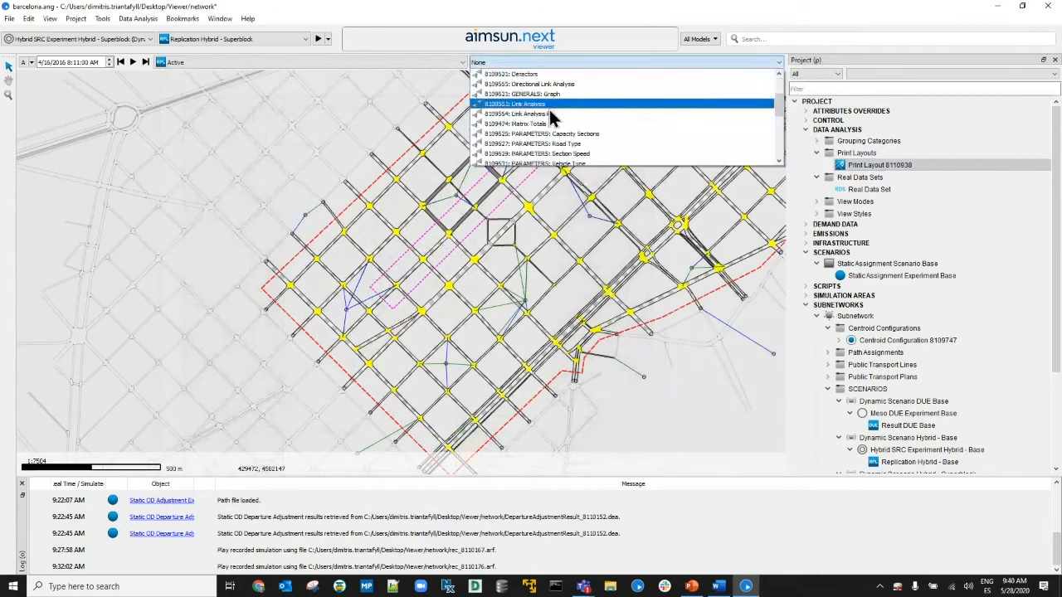
{"action": "scroll", "coordinate": [552, 125], "scroll_direction": "up", "scroll_amount": 2}
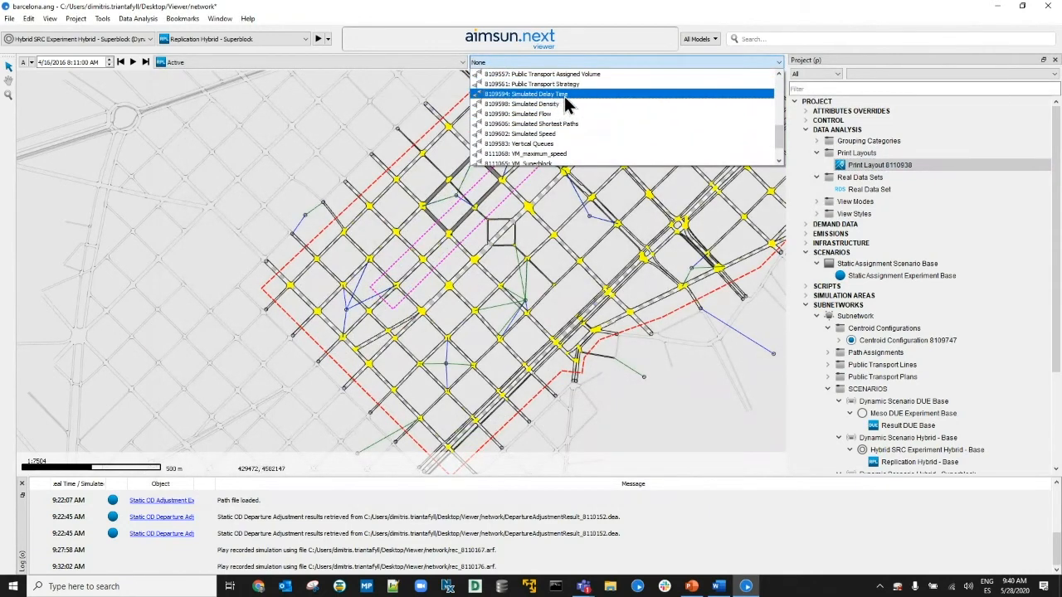
{"action": "left_click", "coordinate": [563, 97]}
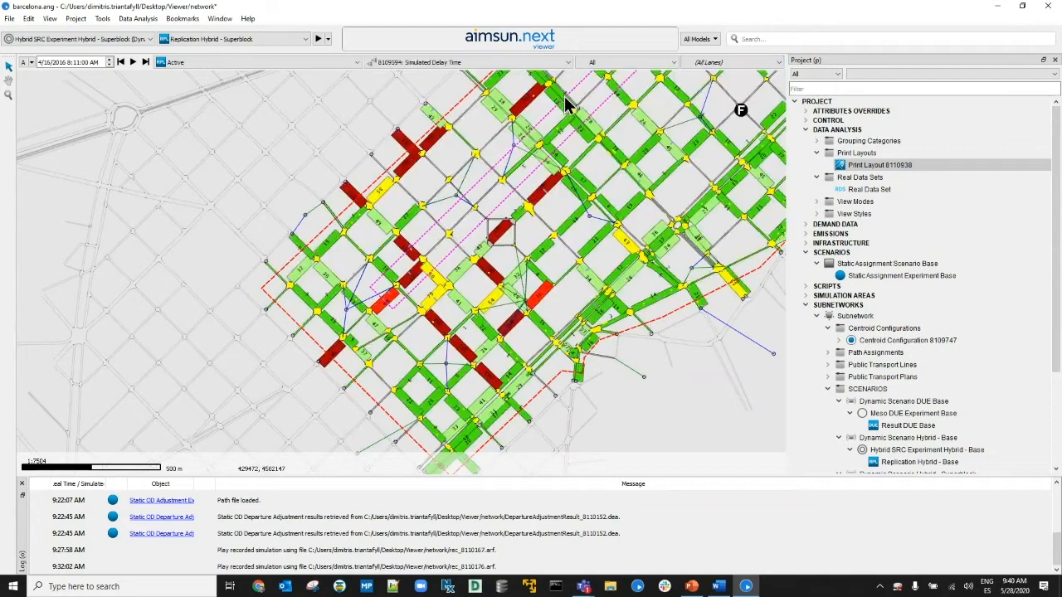
{"action": "left_click", "coordinate": [26, 65]}
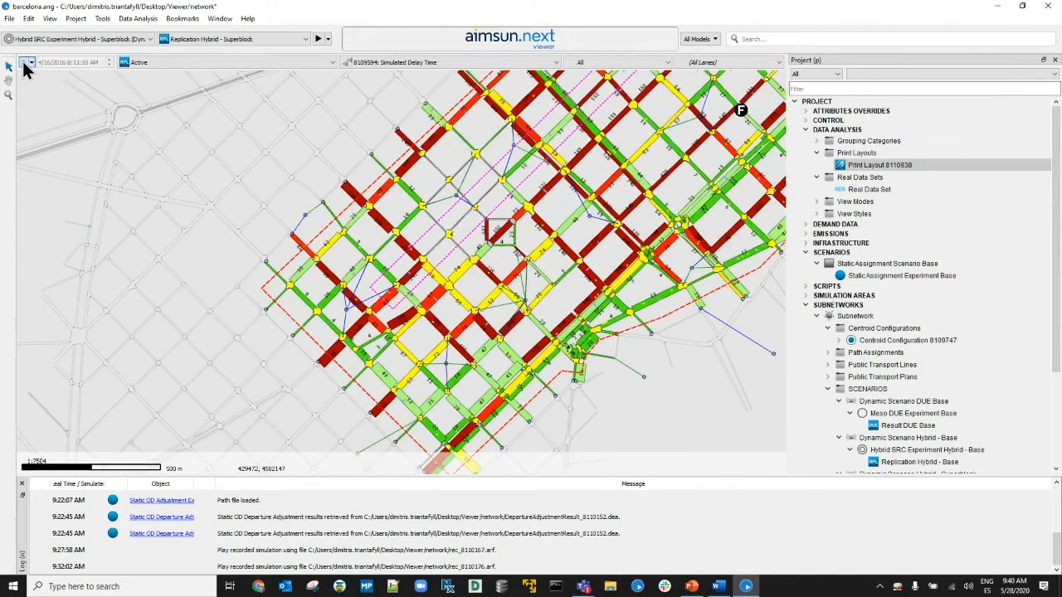
{"action": "left_click", "coordinate": [73, 40]}
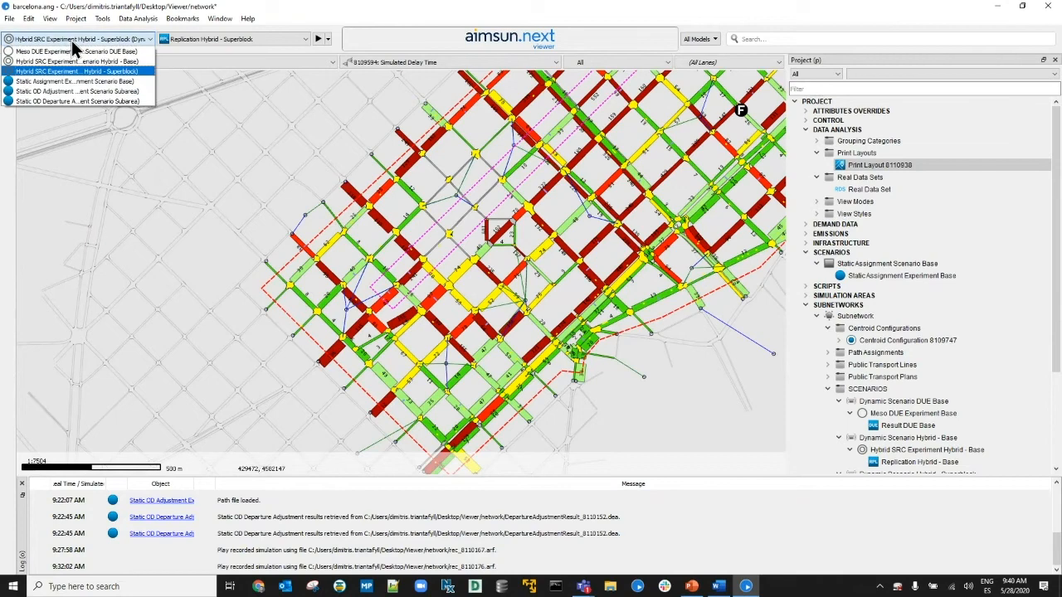
{"action": "left_click", "coordinate": [75, 62]}
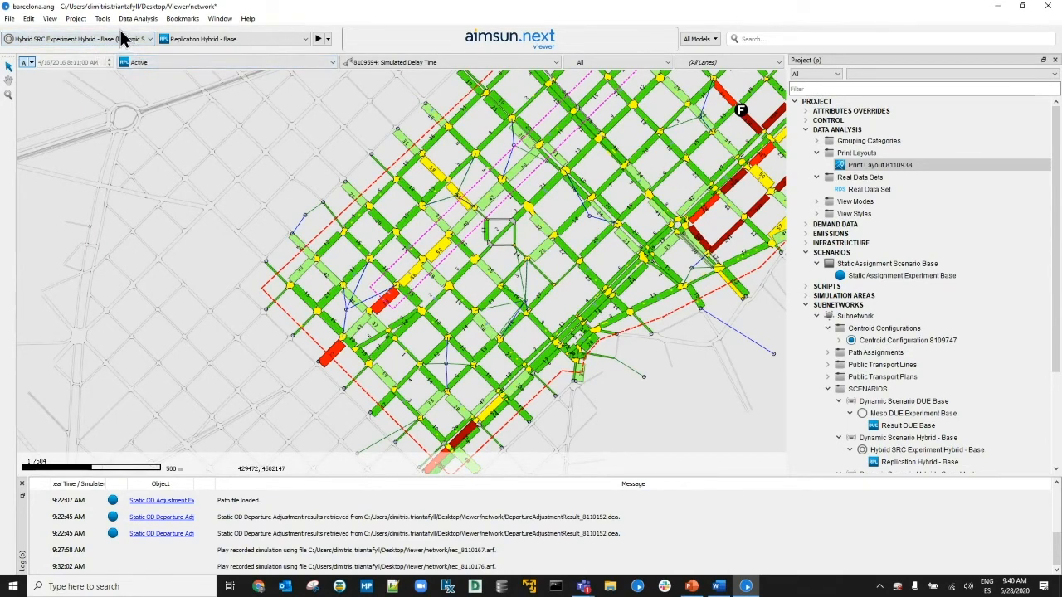
Step: Reopen the print layout for the base results, close it and bring the whole subnetwork into view
{"action": "double_click", "coordinate": [885, 164]}
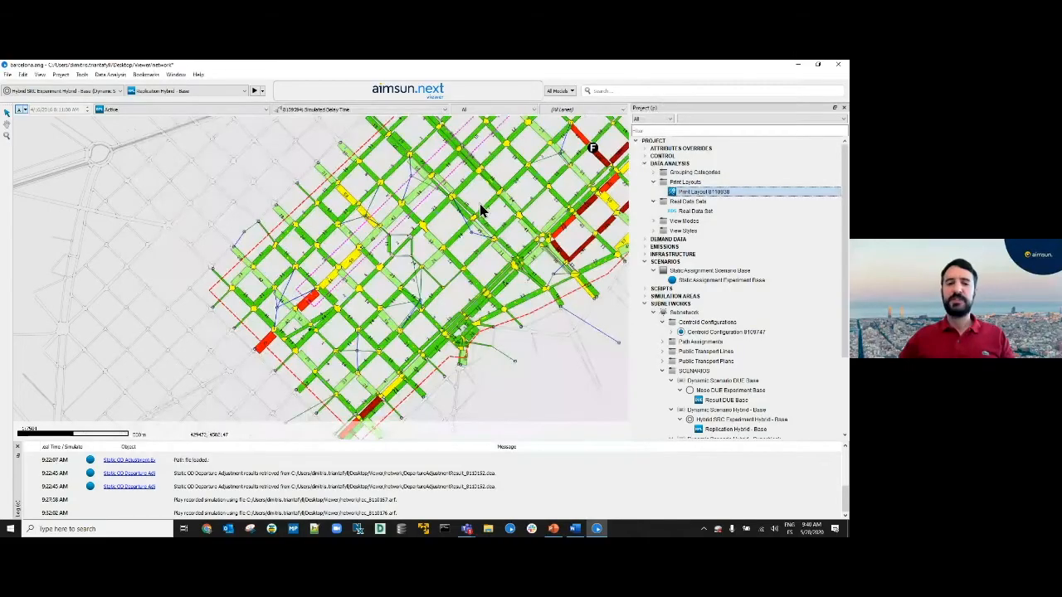
{"action": "scroll", "coordinate": [485, 209], "scroll_direction": "down", "scroll_amount": 5}
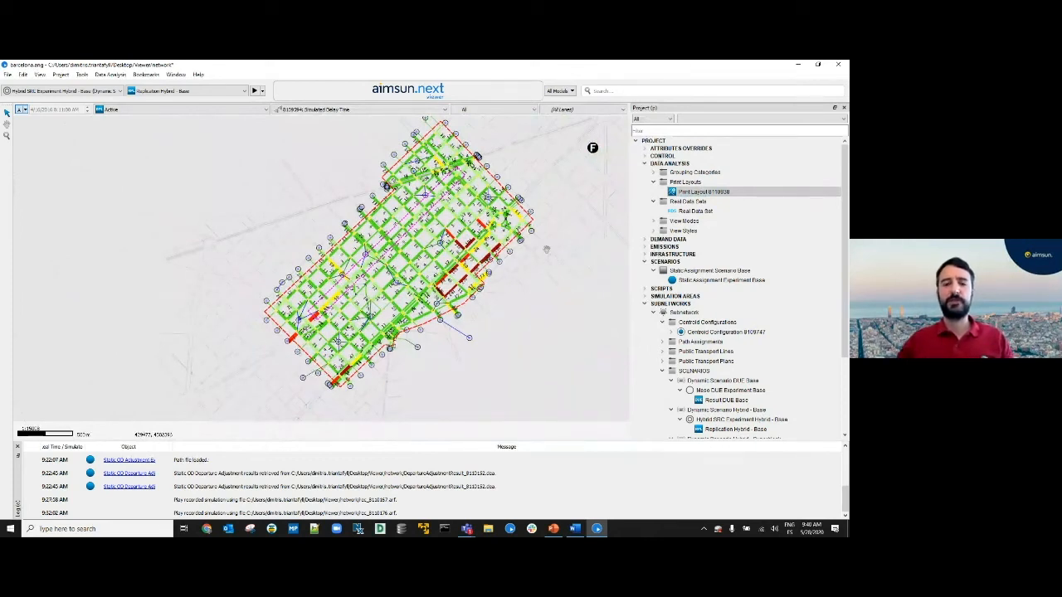
{"action": "left_click_drag", "start_coordinate": [546, 249], "coordinate": [501, 277]}
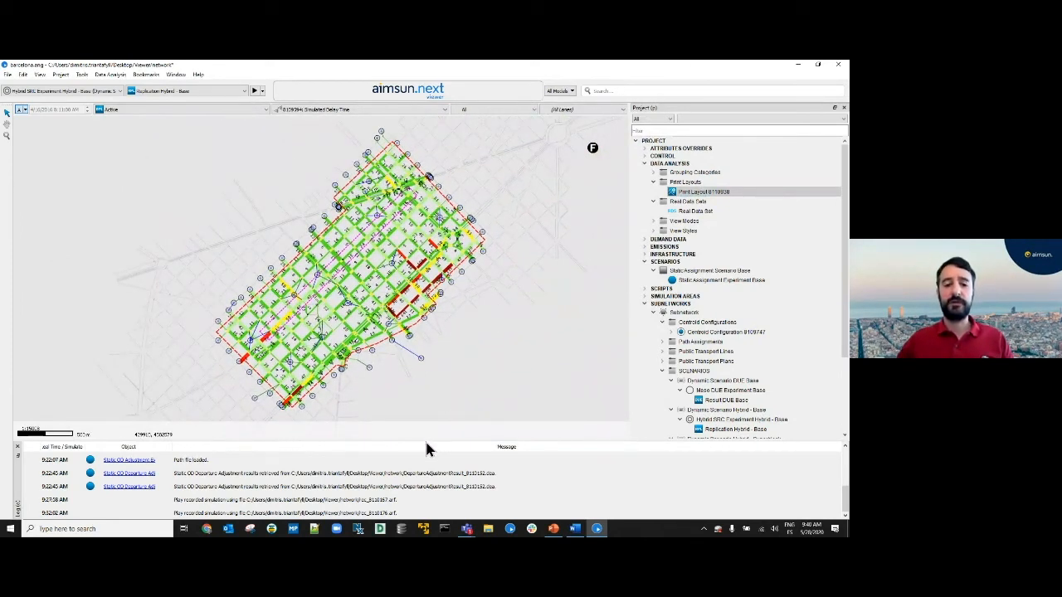
{"action": "left_click", "coordinate": [702, 193]}
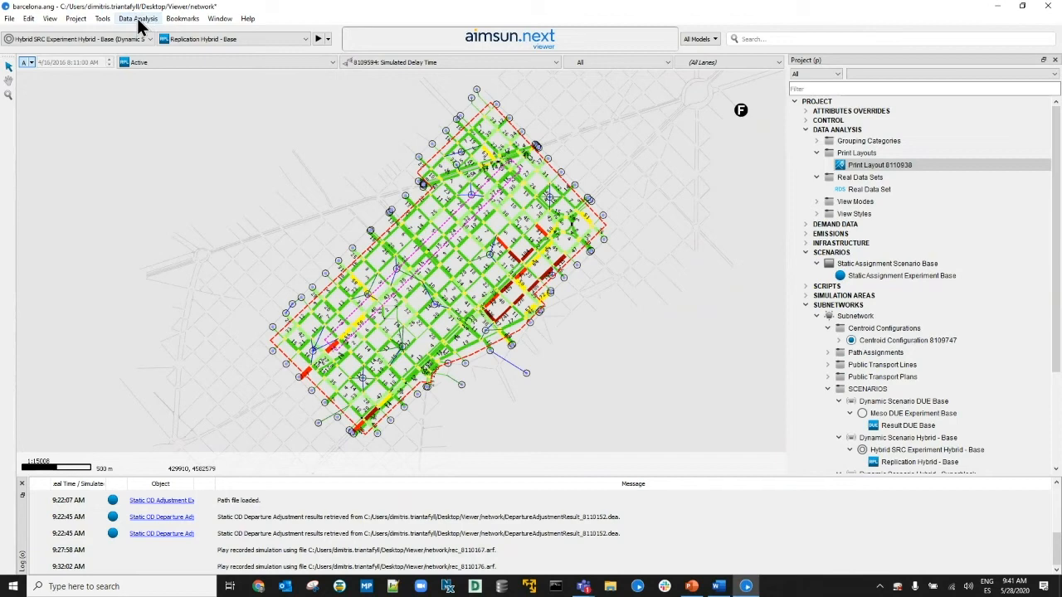
Step: Plot the Delay Time of Replication Hybrid - Base for all vehicles in the Time Series Viewer
{"action": "left_click", "coordinate": [110, 74]}
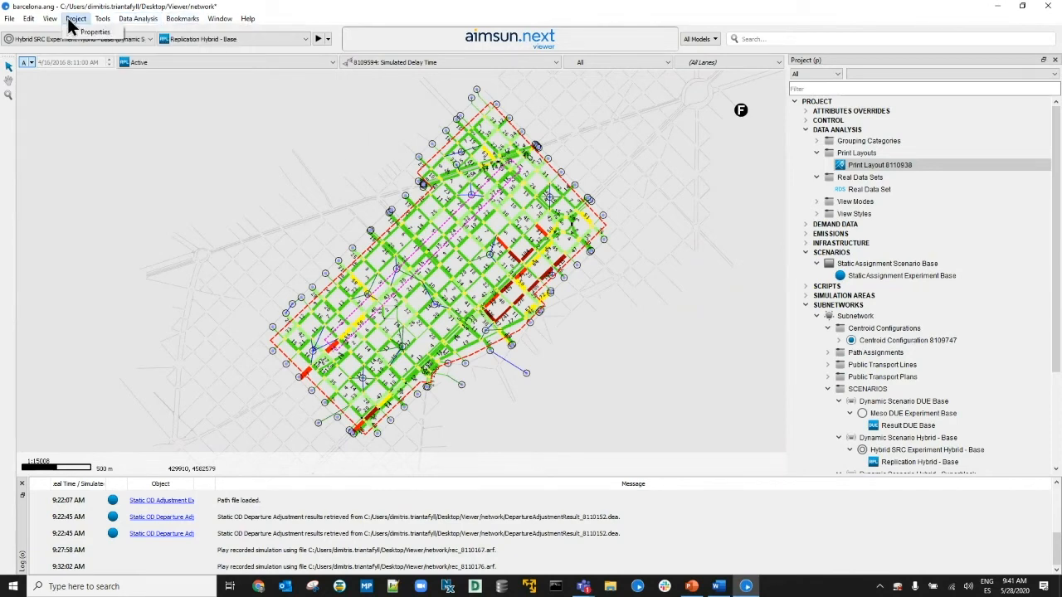
{"action": "left_click", "coordinate": [145, 33]}
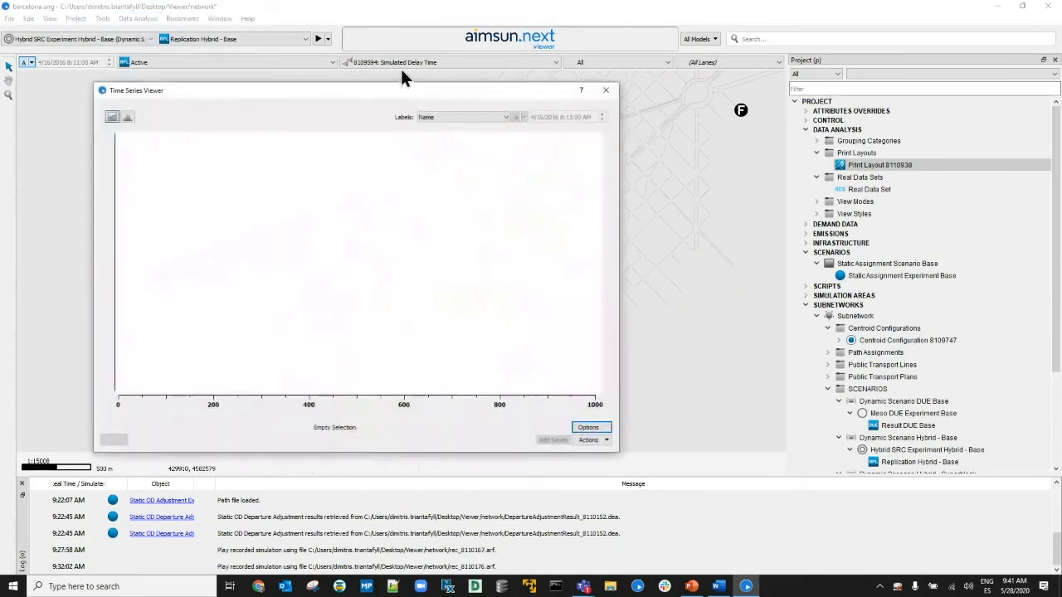
{"action": "scroll", "coordinate": [886, 262], "scroll_direction": "down", "scroll_amount": 3}
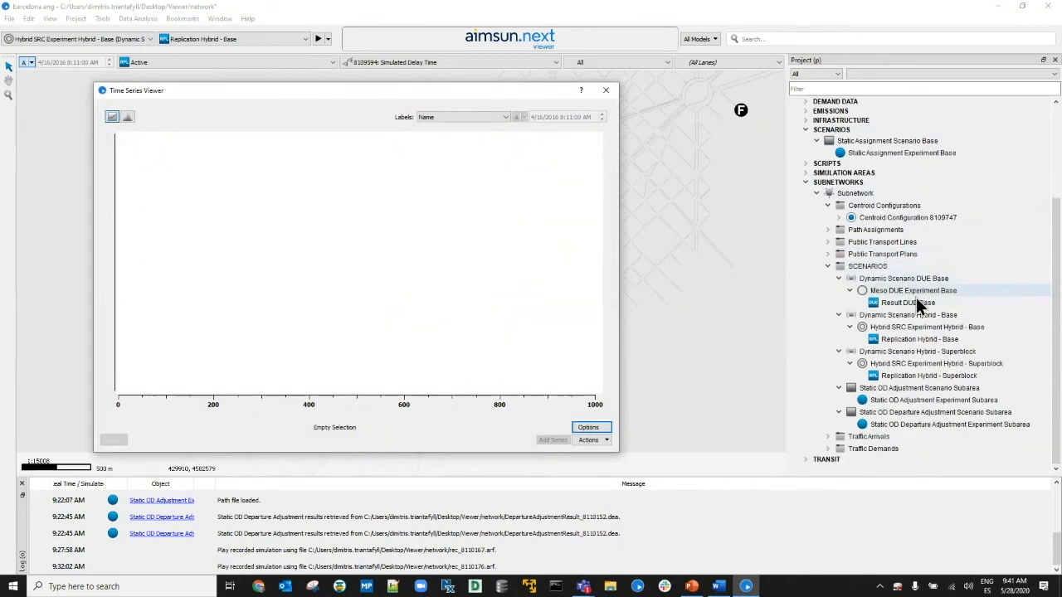
{"action": "left_click", "coordinate": [903, 346]}
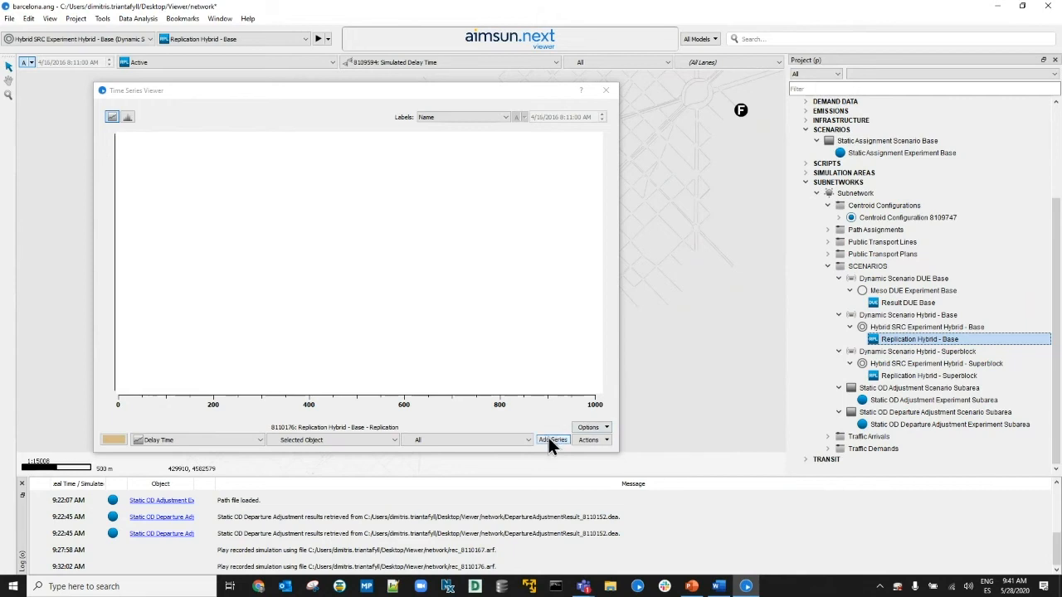
{"action": "left_click", "coordinate": [148, 436]}
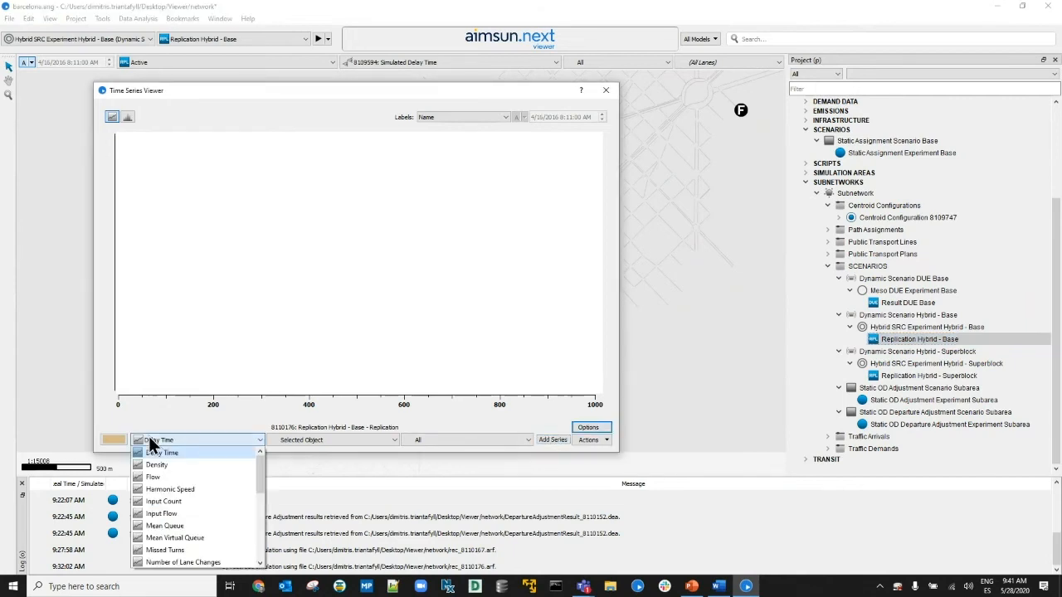
{"action": "left_click", "coordinate": [149, 436]}
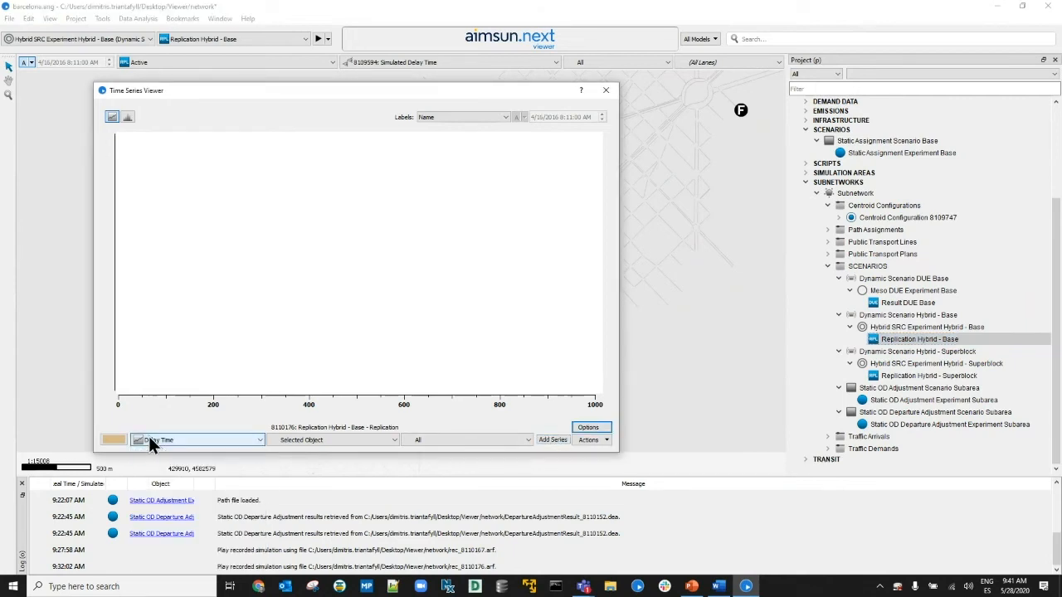
{"action": "left_click", "coordinate": [552, 440]}
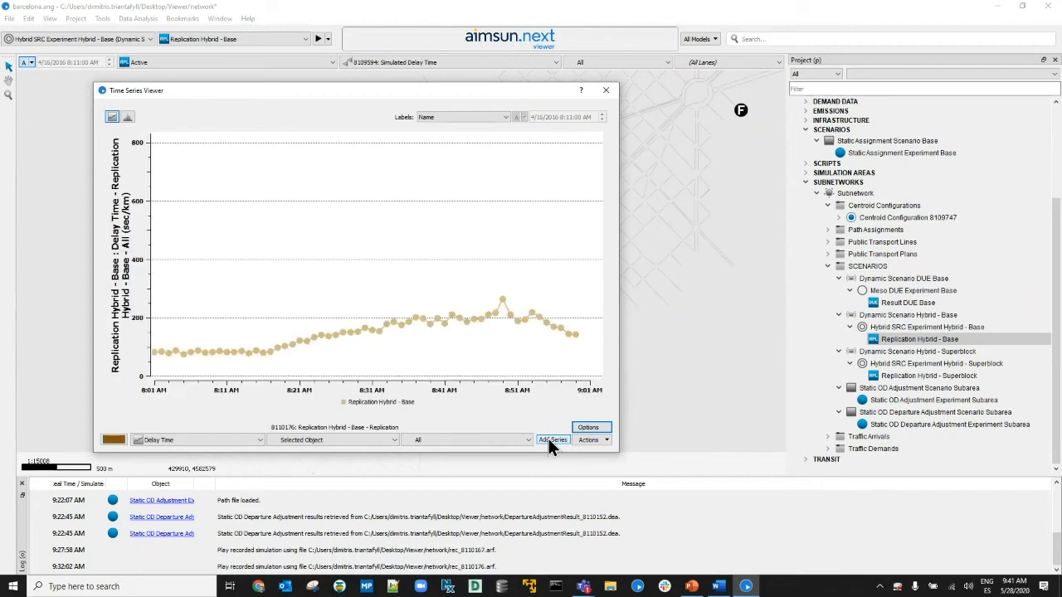
Step: Add the Delay Time series of Replication Hybrid - Superblock to the same graph in red
{"action": "left_click", "coordinate": [898, 378]}
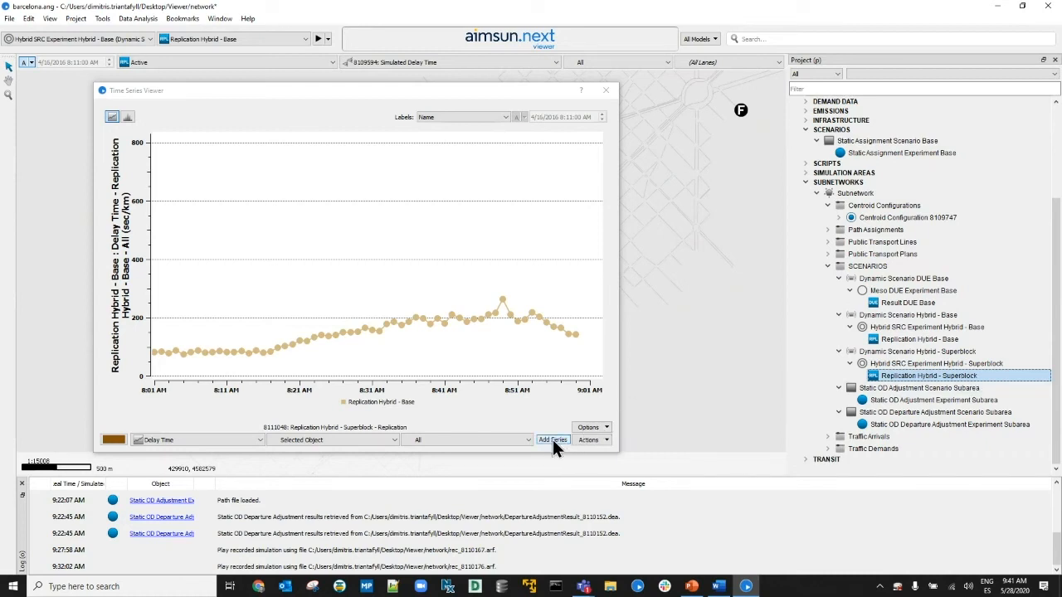
{"action": "left_click", "coordinate": [113, 439]}
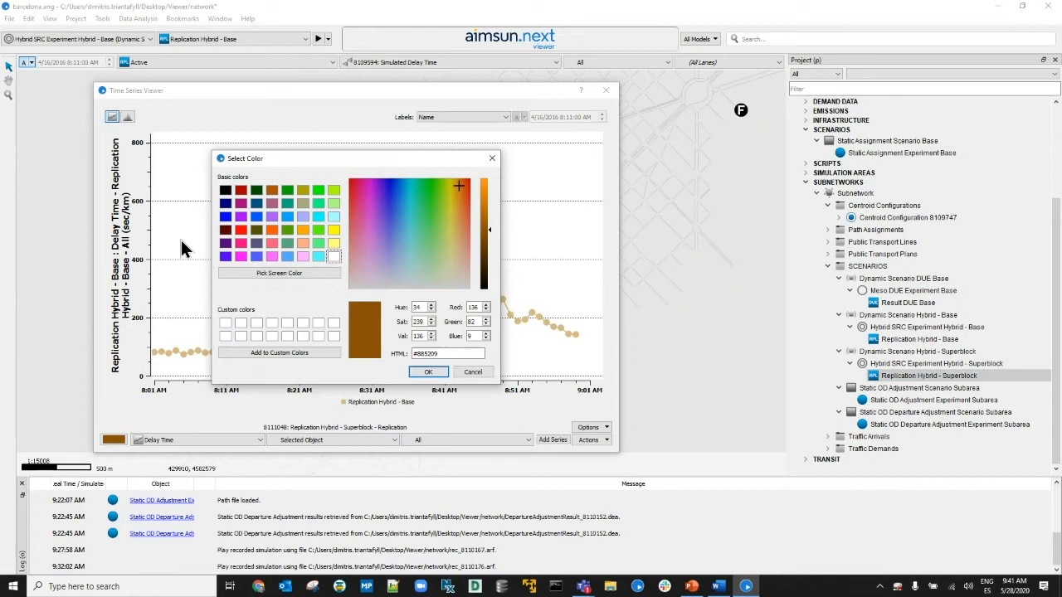
{"action": "left_click", "coordinate": [240, 219]}
{"action": "double_click", "coordinate": [242, 232]}
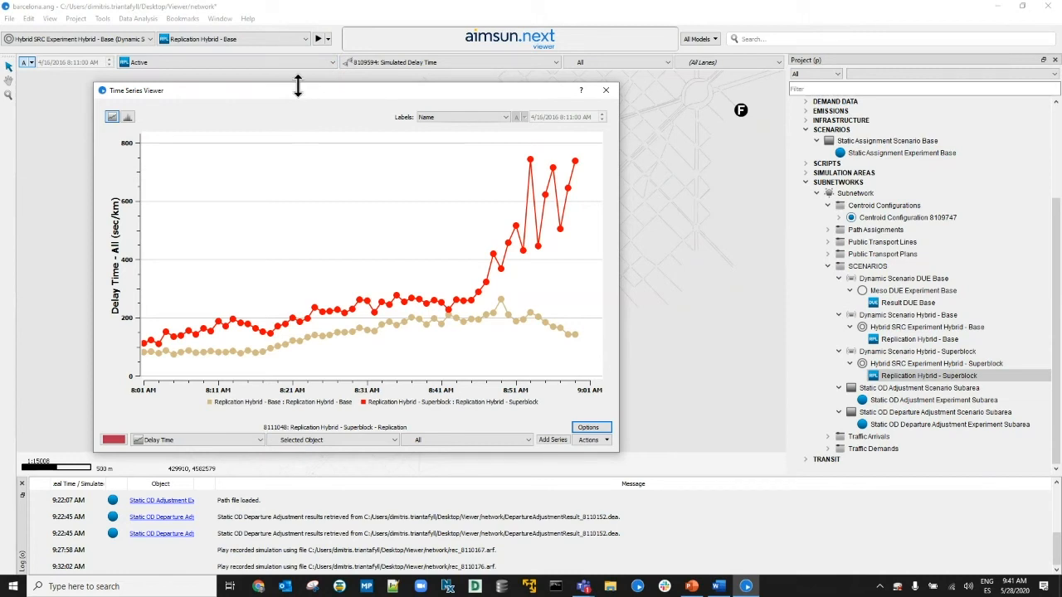
{"action": "left_click_drag", "start_coordinate": [298, 85], "coordinate": [344, 88]}
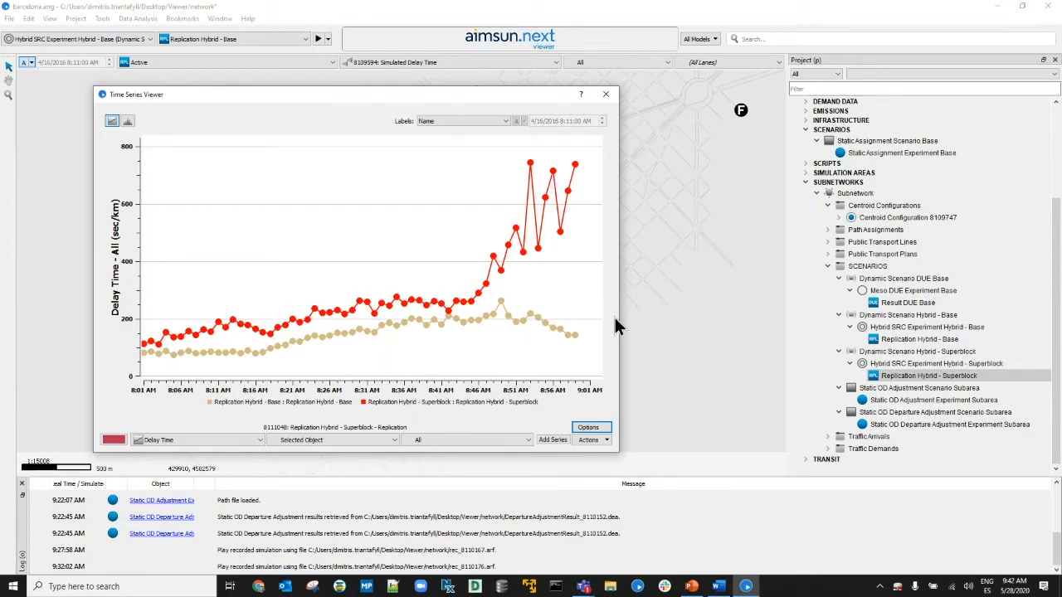
Step: Set the delay time graph to Auto Scale and show value labels on its points
{"action": "left_click", "coordinate": [601, 441]}
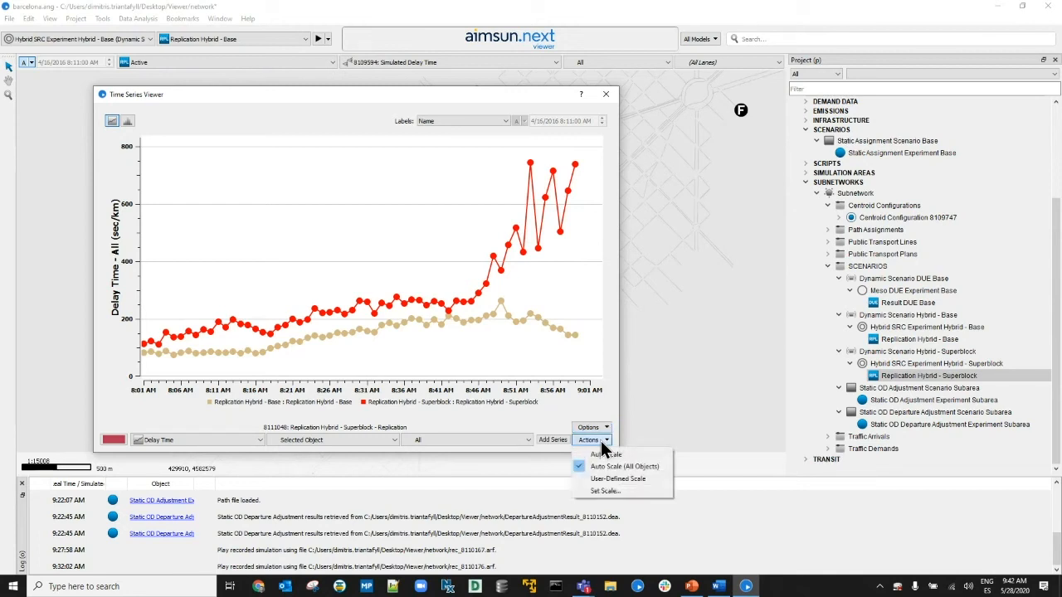
{"action": "left_click", "coordinate": [604, 454]}
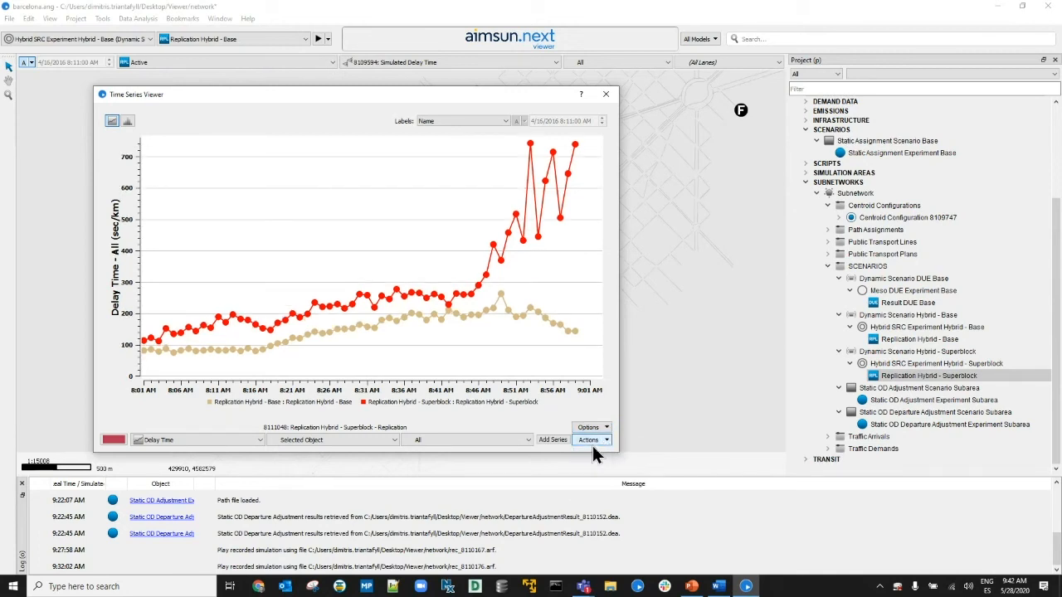
{"action": "left_click", "coordinate": [592, 445]}
{"action": "left_click", "coordinate": [593, 440]}
{"action": "left_click", "coordinate": [592, 429]}
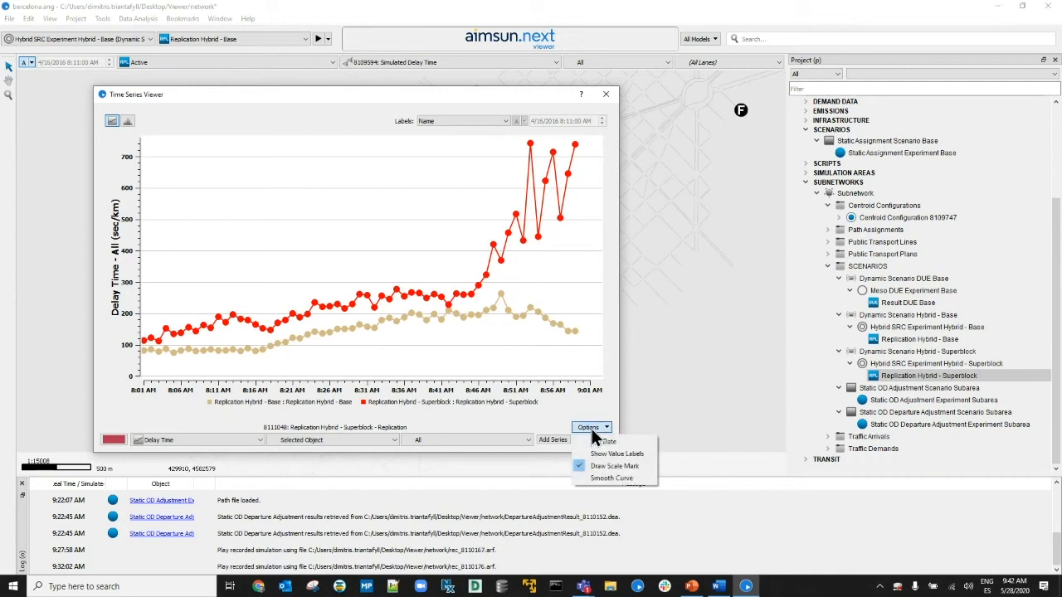
{"action": "left_click", "coordinate": [618, 454]}
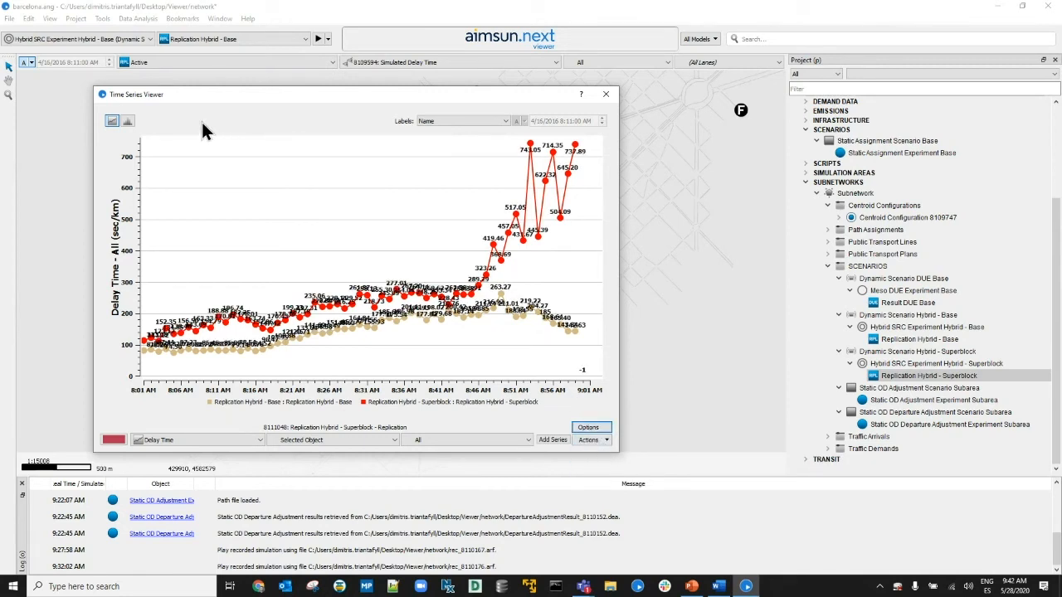
Step: Compare the aggregated delay times of both replications as a bar chart, and close the Time Series Viewer
{"action": "left_click", "coordinate": [128, 122]}
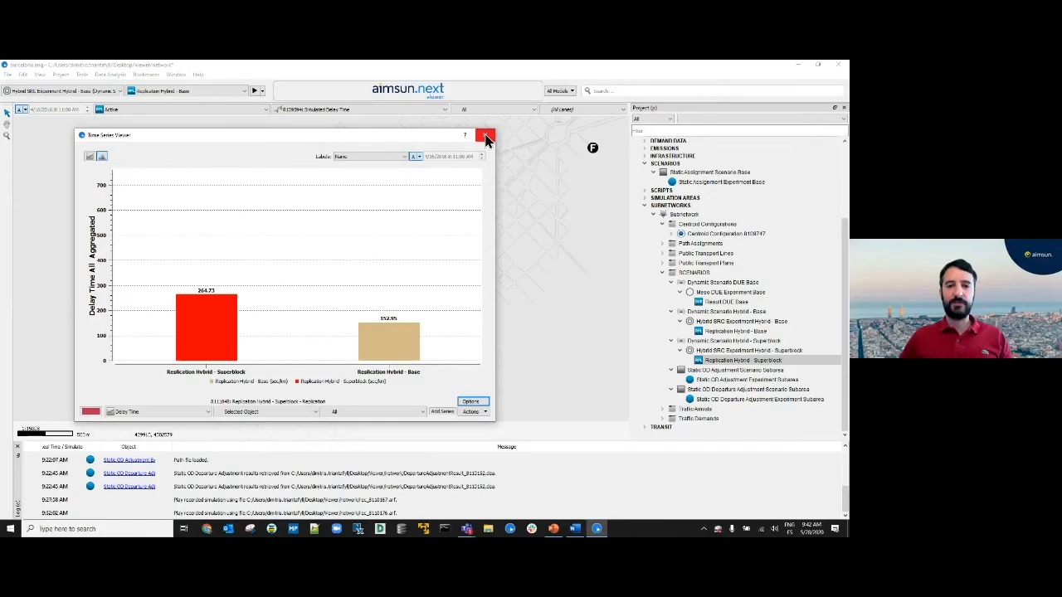
{"action": "left_click", "coordinate": [612, 101]}
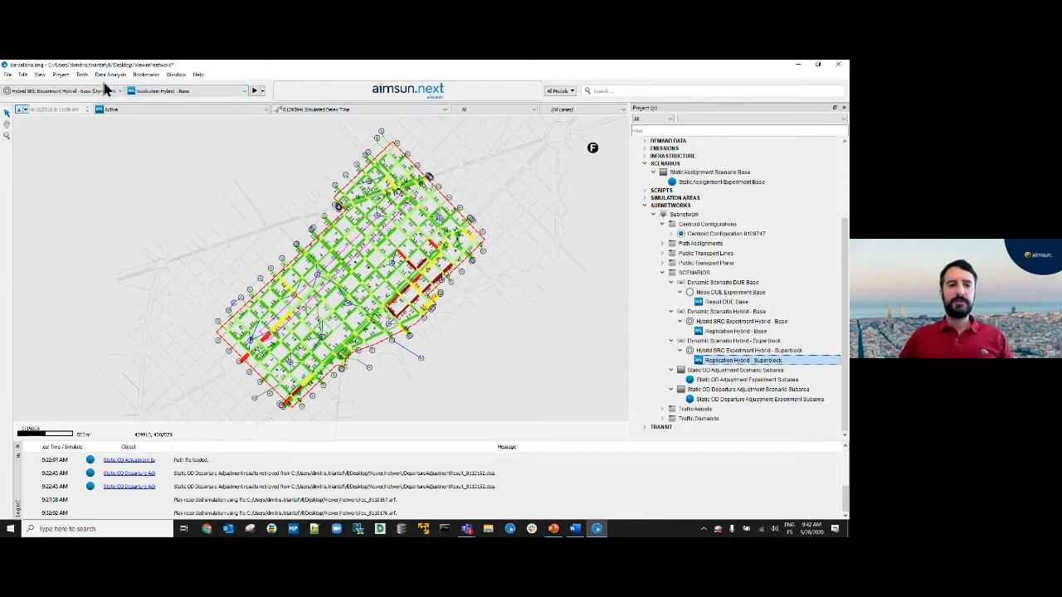
Step: Show the location around the Passeig de Gràcia and Carrer d'Aragó junction in Google Maps, inspect it up close, and close the browser
{"action": "scroll", "coordinate": [365, 280], "scroll_direction": "up", "scroll_amount": 2}
{"action": "scroll", "coordinate": [367, 281], "scroll_direction": "up", "scroll_amount": 3}
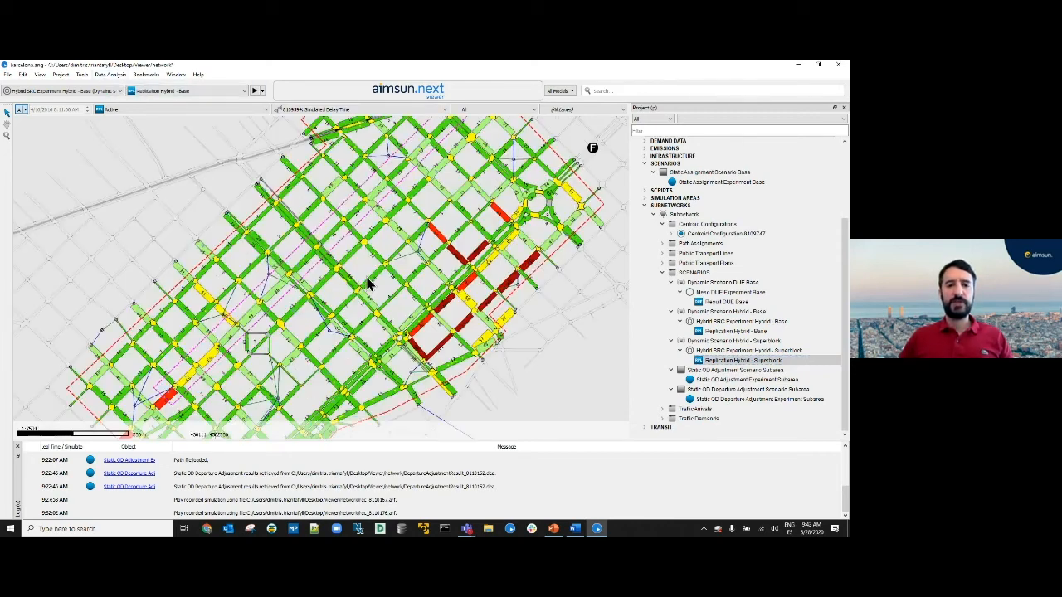
{"action": "scroll", "coordinate": [367, 285], "scroll_direction": "up", "scroll_amount": 4}
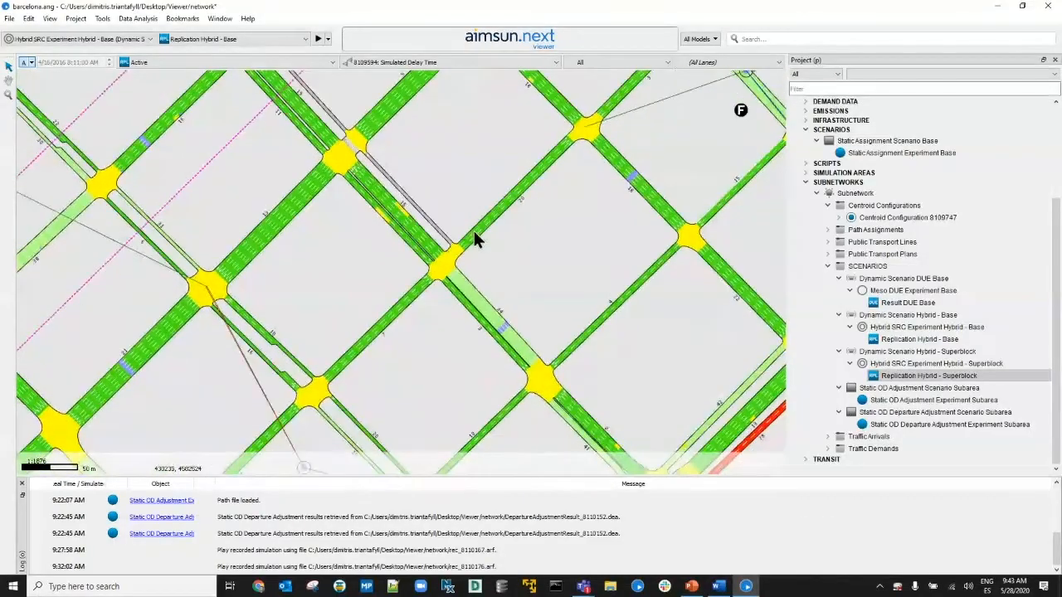
{"action": "scroll", "coordinate": [445, 274], "scroll_direction": "up", "scroll_amount": 2}
{"action": "scroll", "coordinate": [445, 274], "scroll_direction": "down", "scroll_amount": 5}
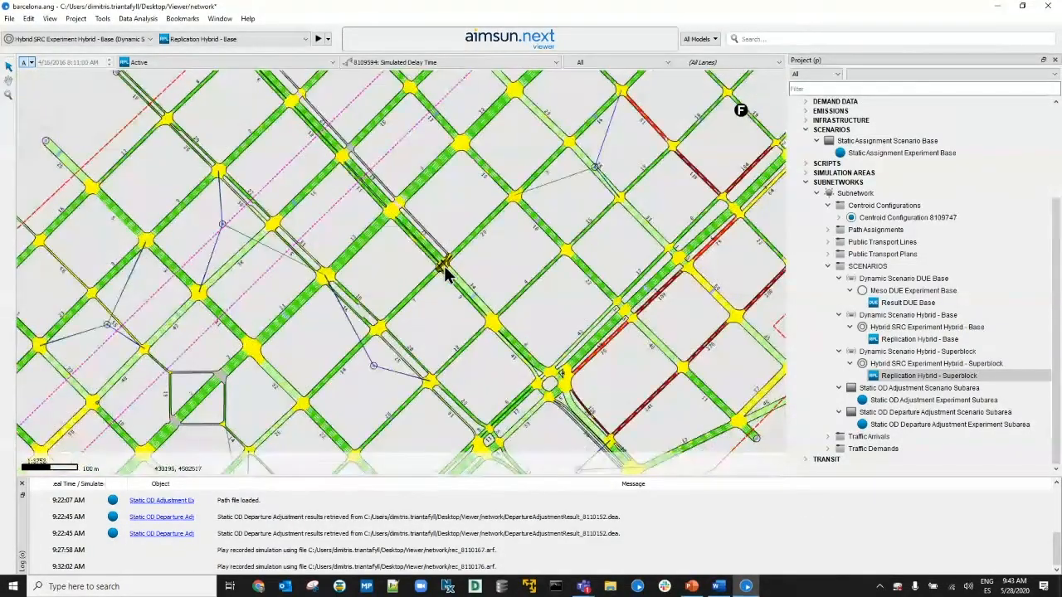
{"action": "scroll", "coordinate": [446, 274], "scroll_direction": "down", "scroll_amount": 3}
{"action": "scroll", "coordinate": [448, 269], "scroll_direction": "up", "scroll_amount": 3}
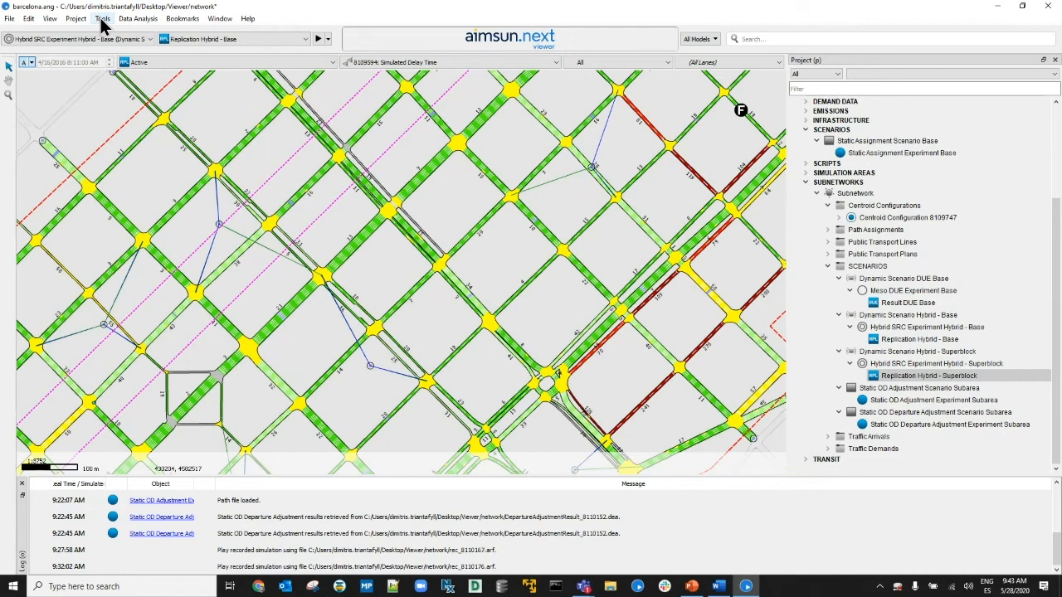
{"action": "left_click", "coordinate": [102, 25]}
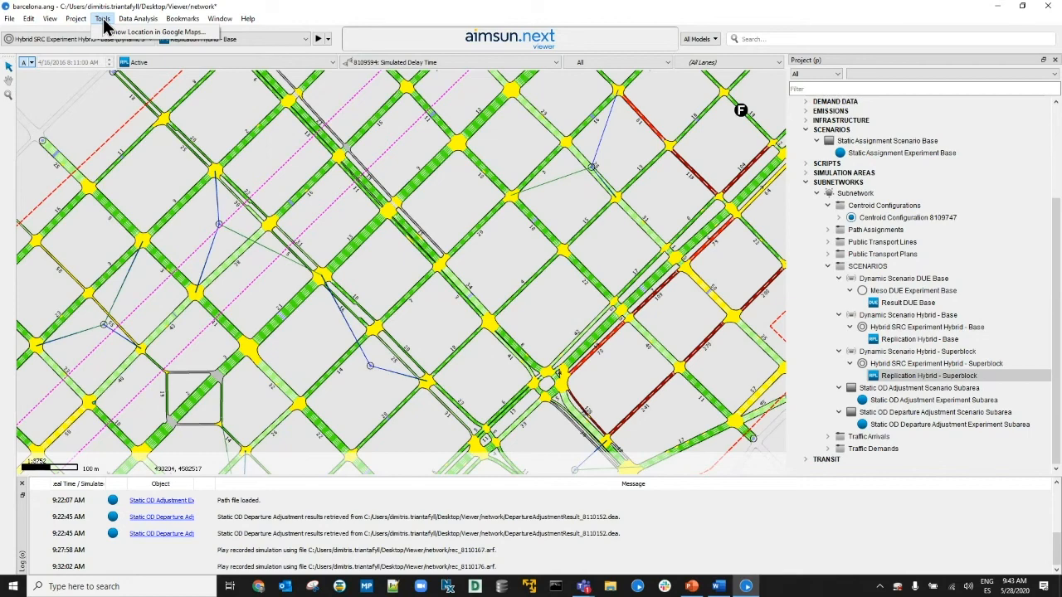
{"action": "left_click", "coordinate": [190, 33]}
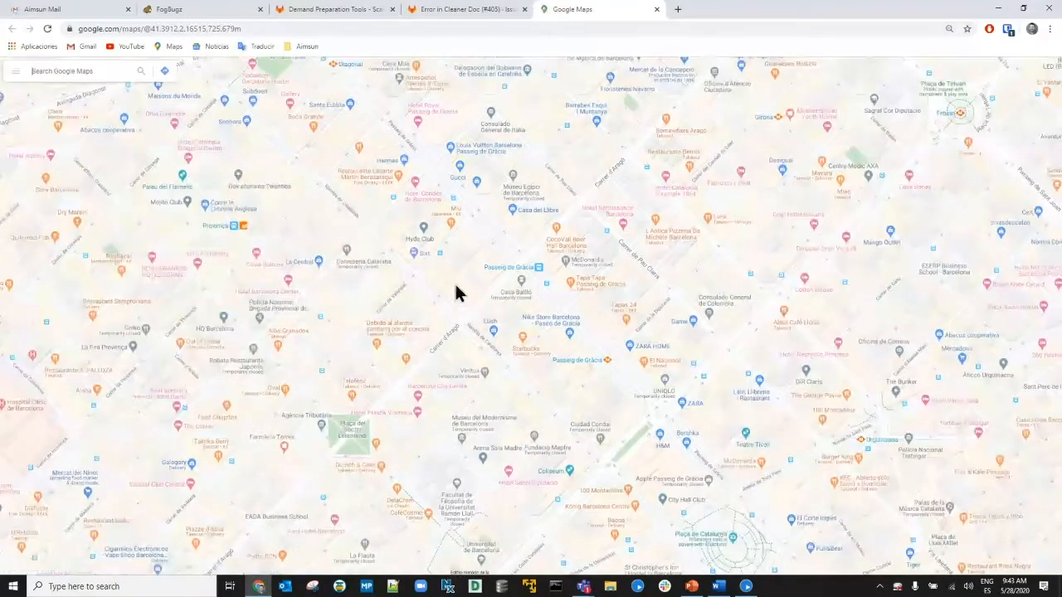
{"action": "scroll", "coordinate": [517, 276], "scroll_direction": "up", "scroll_amount": 5}
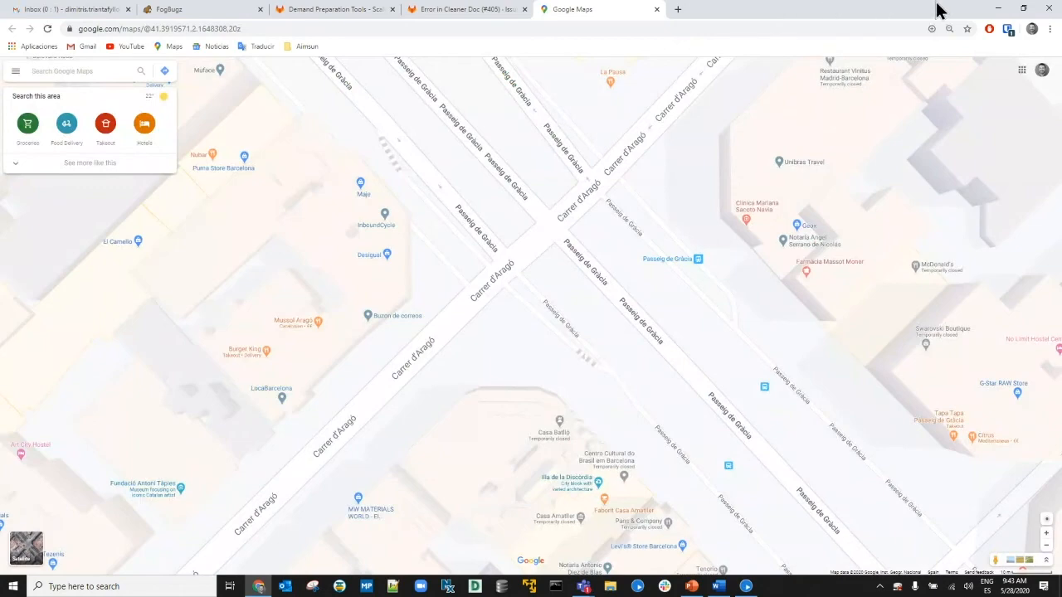
{"action": "left_click", "coordinate": [1049, 12]}
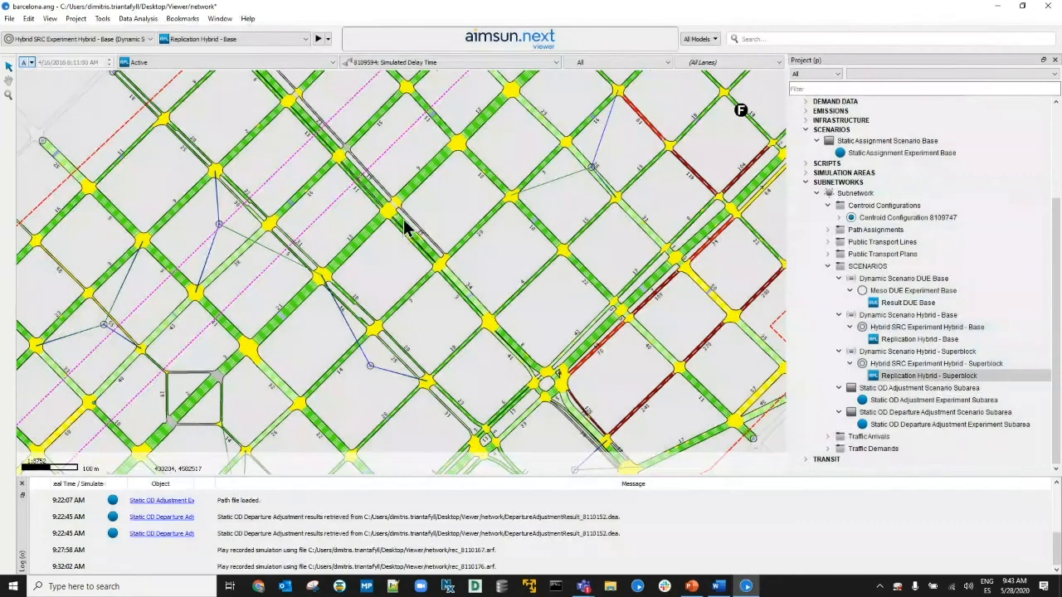
Step: Remove the Simulated Delay Time view mode from the network map by setting it to None
{"action": "left_click", "coordinate": [498, 63]}
{"action": "scroll", "coordinate": [477, 90], "scroll_direction": "up", "scroll_amount": 3}
{"action": "scroll", "coordinate": [464, 89], "scroll_direction": "up", "scroll_amount": 2}
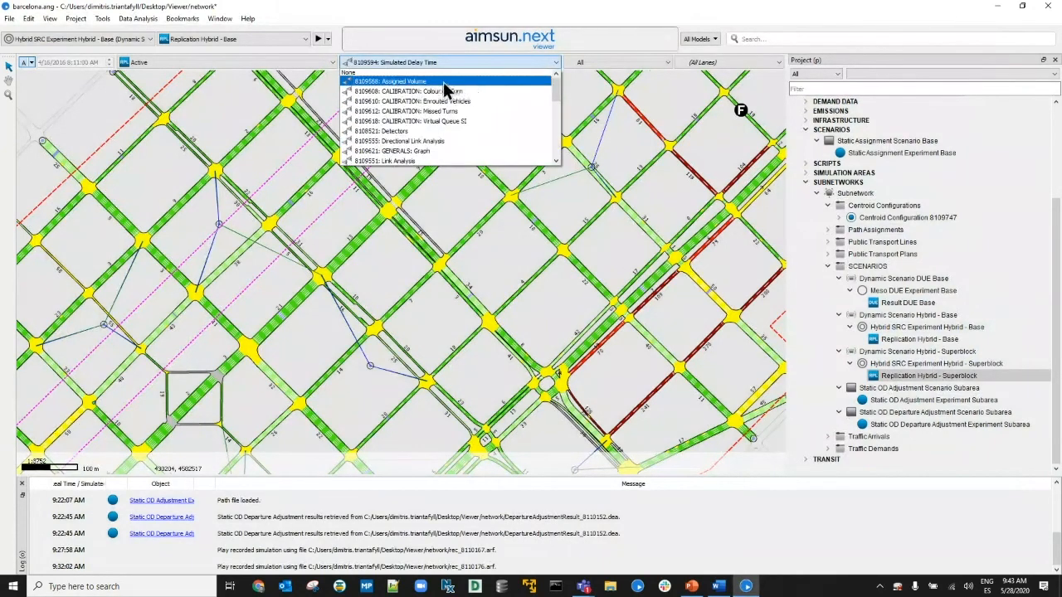
{"action": "left_click", "coordinate": [429, 82]}
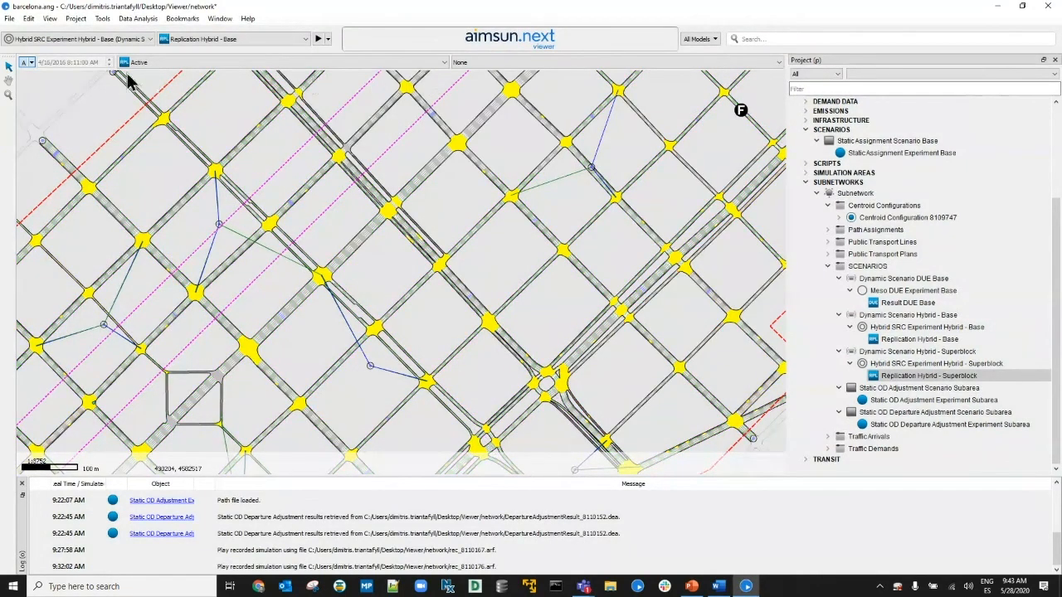
Step: Open a new 3D view beside the 2D map and locate the 3D camera's area in the network
{"action": "left_click", "coordinate": [47, 20]}
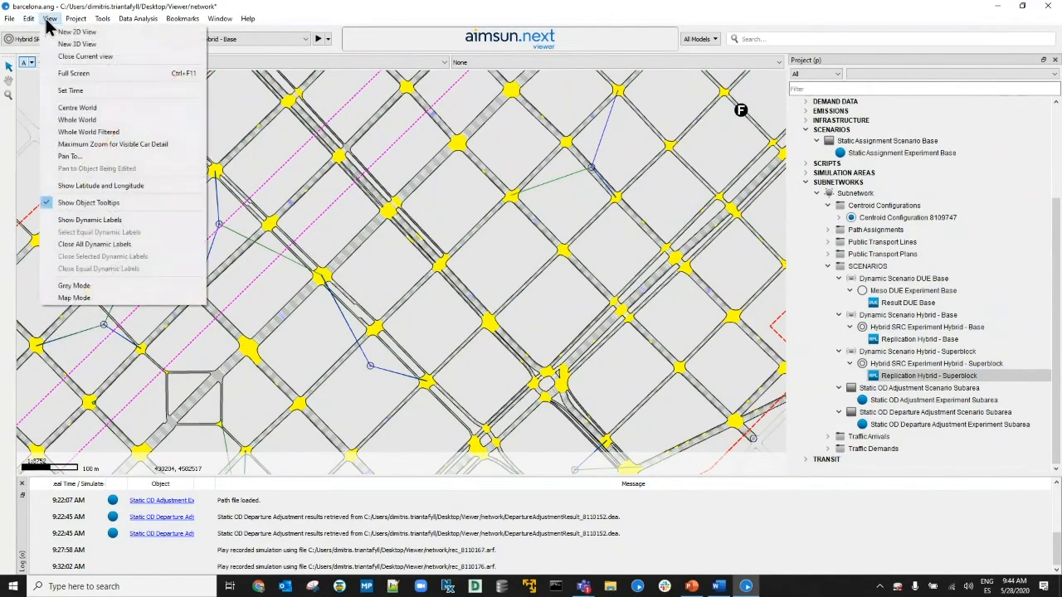
{"action": "left_click", "coordinate": [80, 46]}
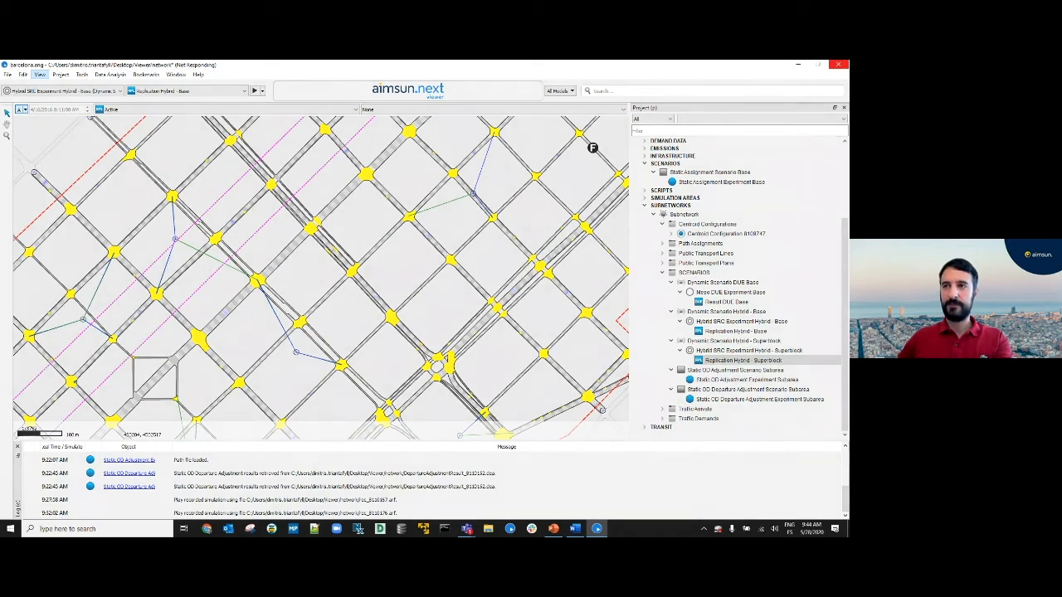
{"action": "key", "text": "XF86AudioRaiseVolume"}
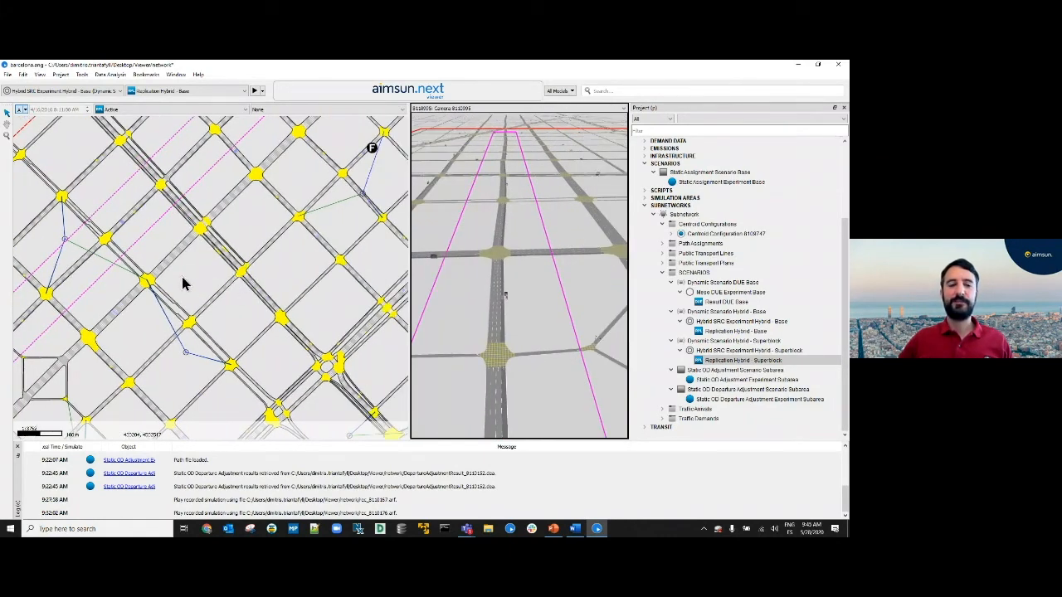
{"action": "scroll", "coordinate": [187, 289], "scroll_direction": "down", "scroll_amount": 3}
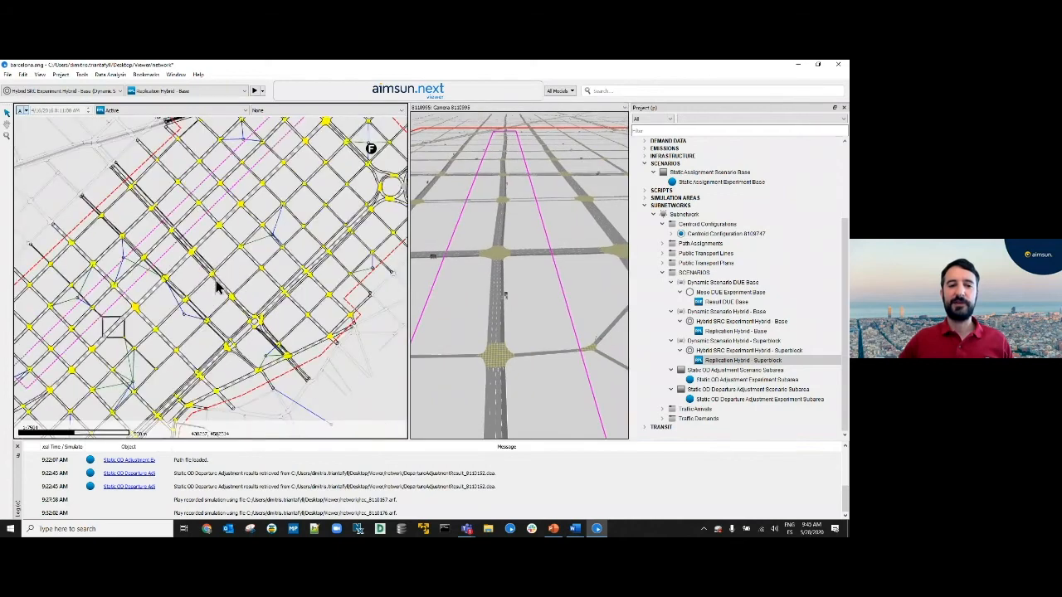
{"action": "left_click_drag", "start_coordinate": [216, 285], "coordinate": [279, 241]}
{"action": "left_click_drag", "start_coordinate": [149, 332], "coordinate": [219, 294]}
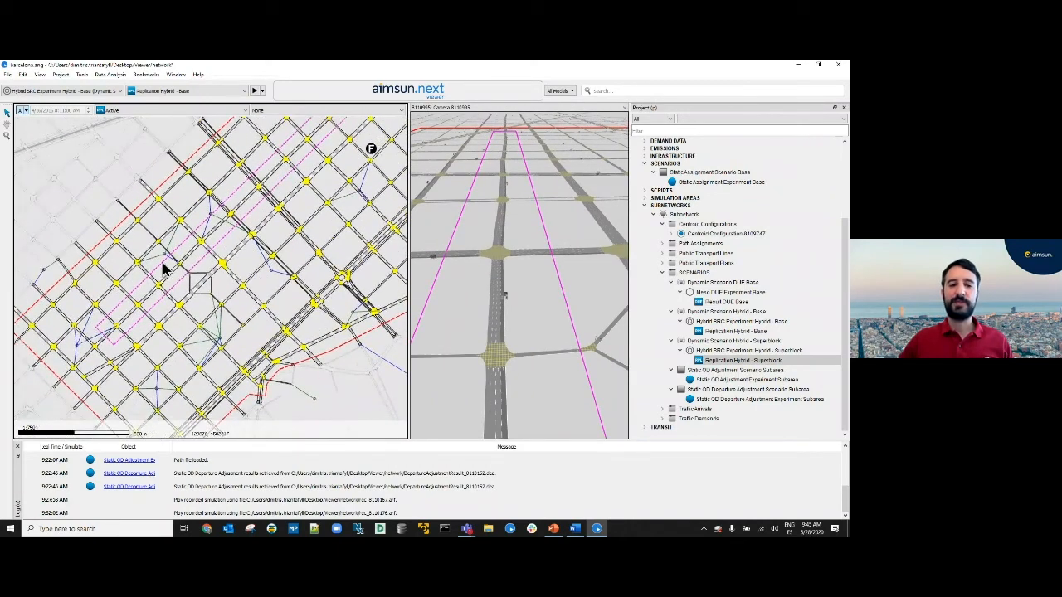
{"action": "scroll", "coordinate": [159, 268], "scroll_direction": "up", "scroll_amount": 3}
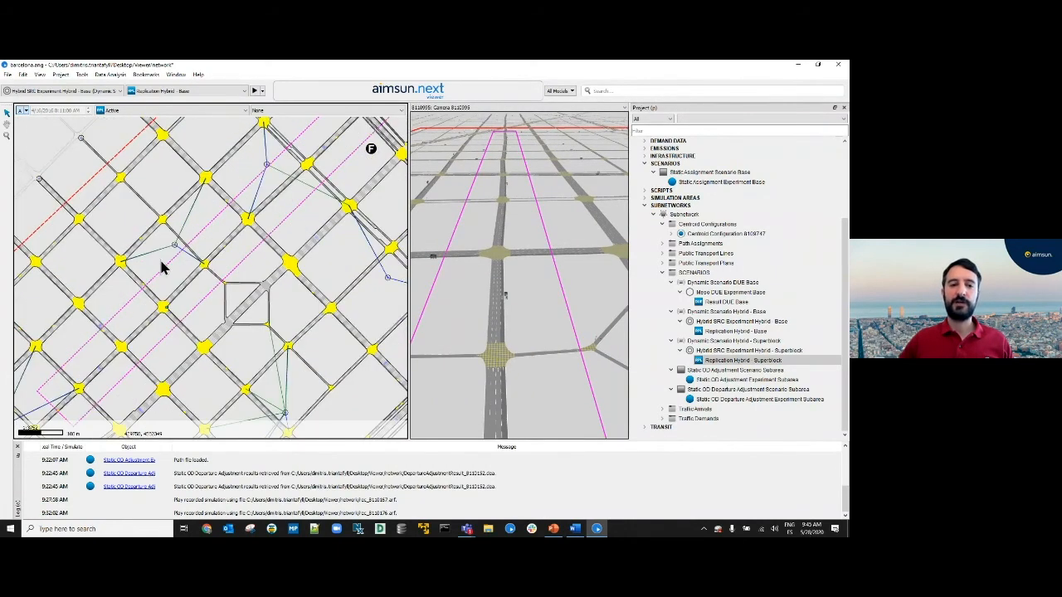
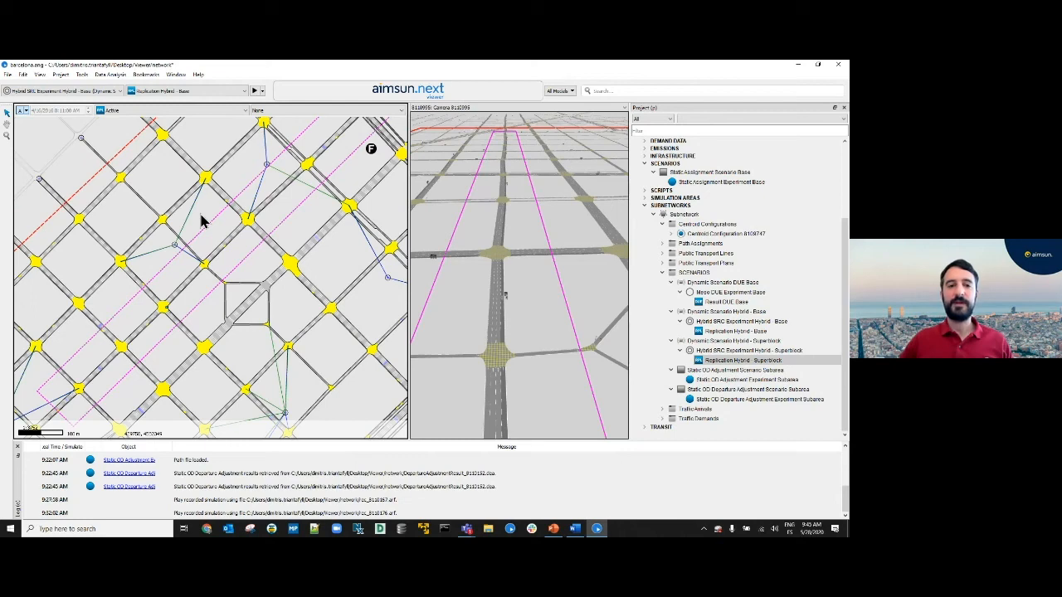
Step: Centre the 2D map on the streets around the camera and widen the 3D view beside it
{"action": "left_click_drag", "start_coordinate": [203, 220], "coordinate": [282, 170]}
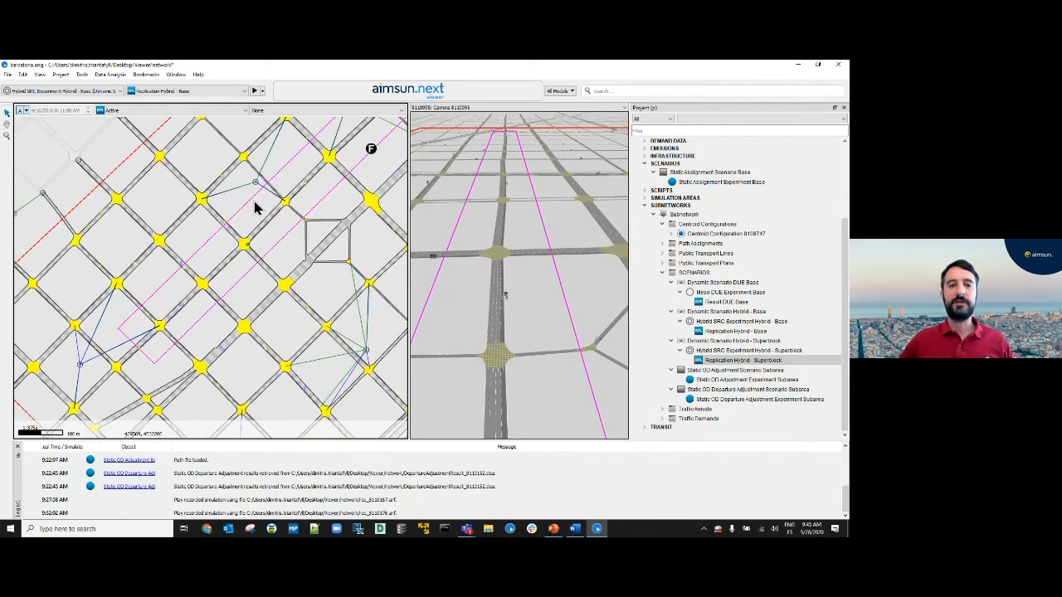
{"action": "left_click_drag", "start_coordinate": [257, 206], "coordinate": [267, 267]}
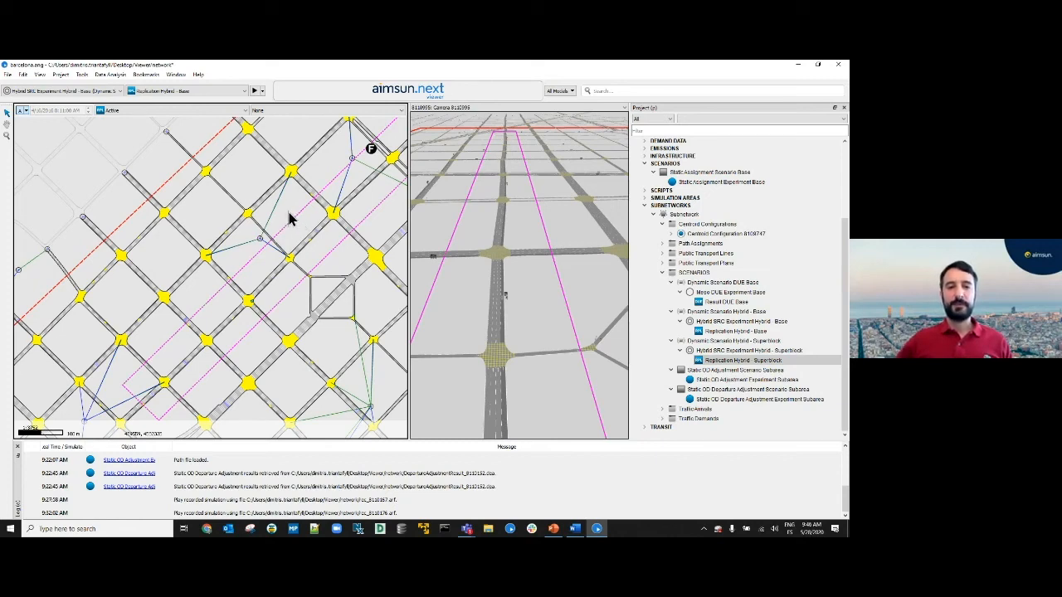
{"action": "left_click_drag", "start_coordinate": [288, 218], "coordinate": [286, 243]}
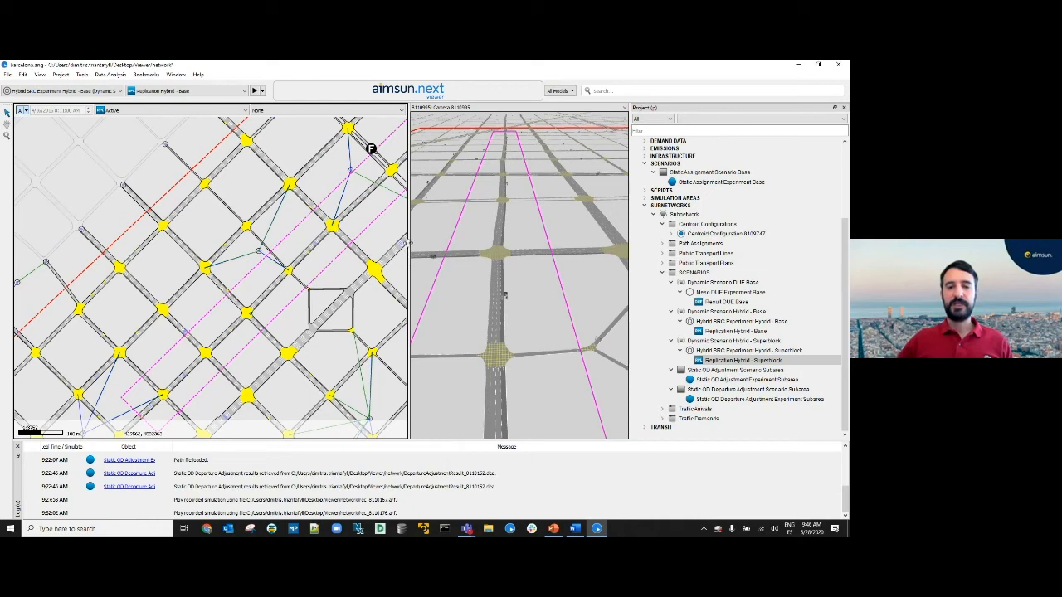
{"action": "left_click_drag", "start_coordinate": [406, 250], "coordinate": [380, 245]}
{"action": "left_click_drag", "start_coordinate": [301, 252], "coordinate": [304, 249]}
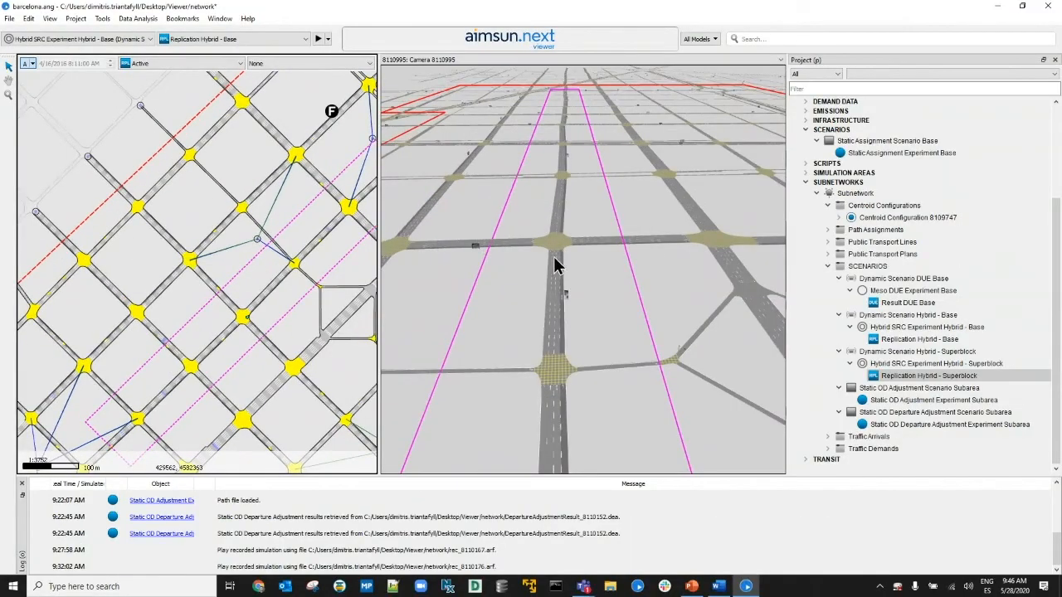
Step: Examine the network's streets and vehicles in the 3D view from near and far, and close the 3D view
{"action": "scroll", "coordinate": [559, 263], "scroll_direction": "up", "scroll_amount": 3}
{"action": "scroll", "coordinate": [556, 263], "scroll_direction": "down", "scroll_amount": 4}
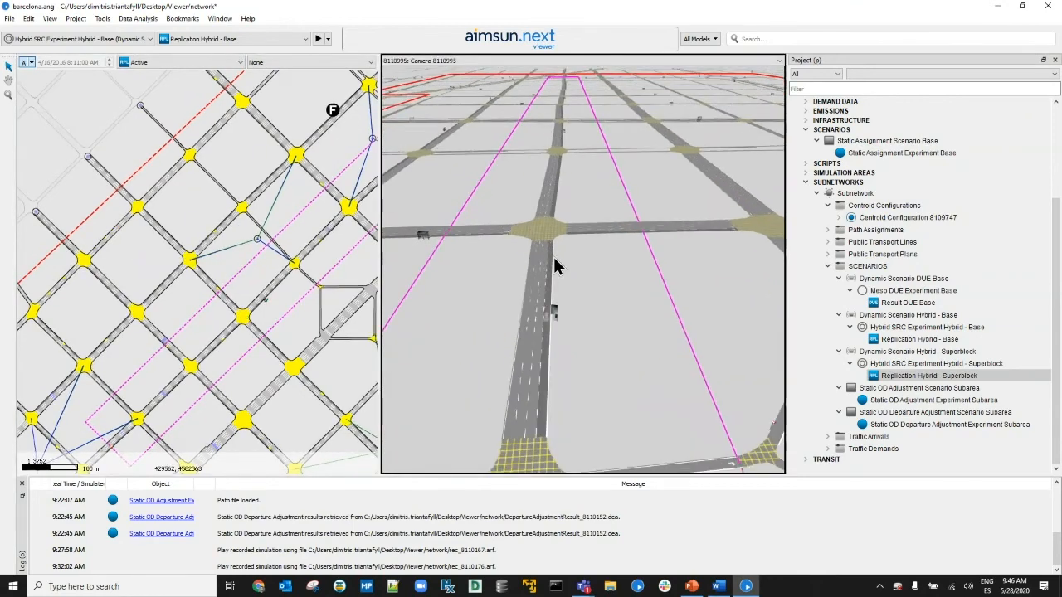
{"action": "scroll", "coordinate": [530, 269], "scroll_direction": "up", "scroll_amount": 1}
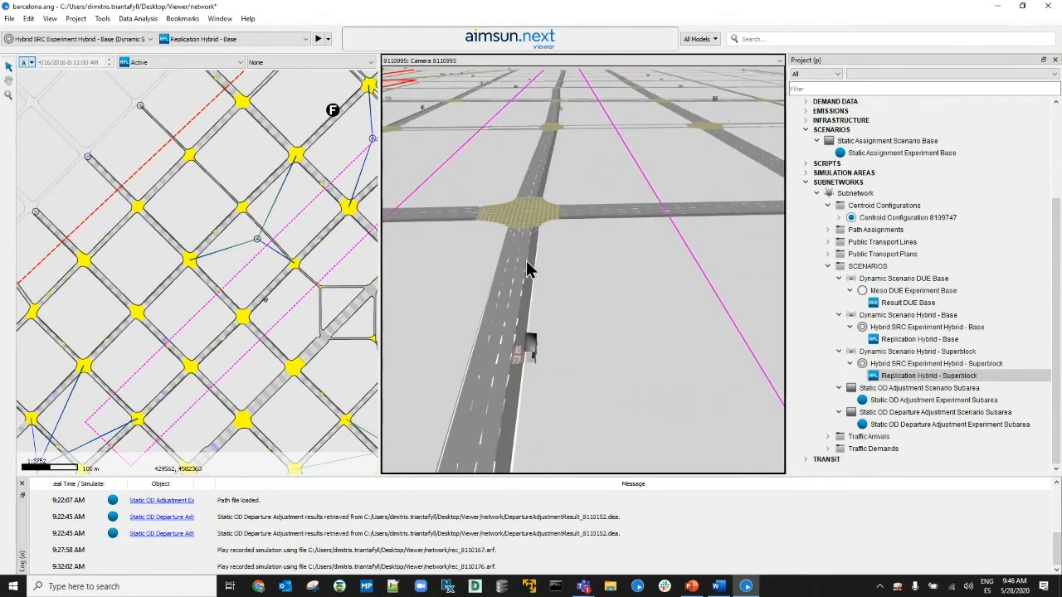
{"action": "scroll", "coordinate": [599, 279], "scroll_direction": "up", "scroll_amount": 1}
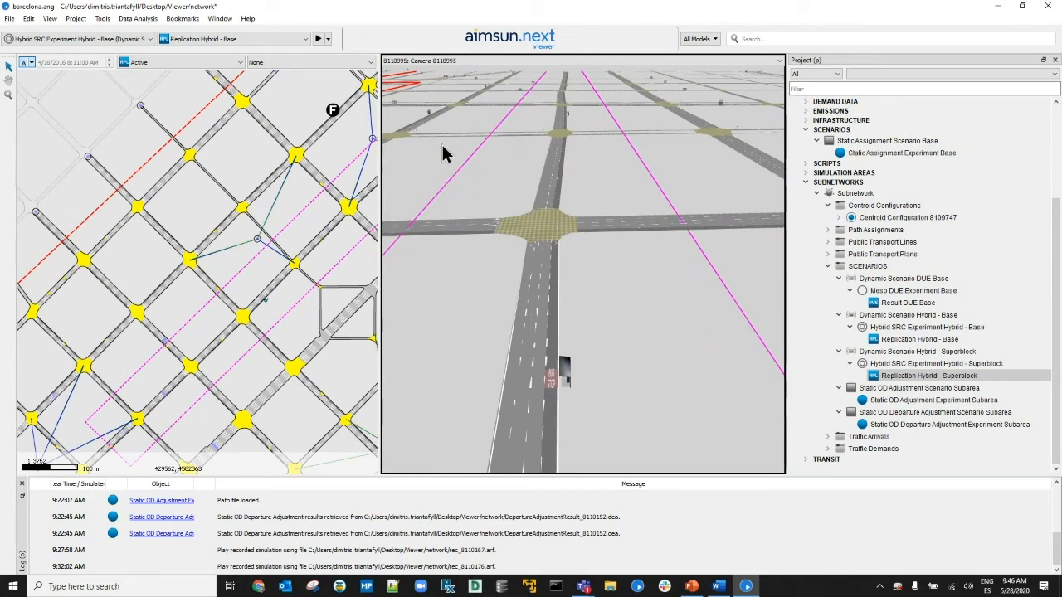
{"action": "scroll", "coordinate": [640, 166], "scroll_direction": "down", "scroll_amount": 5}
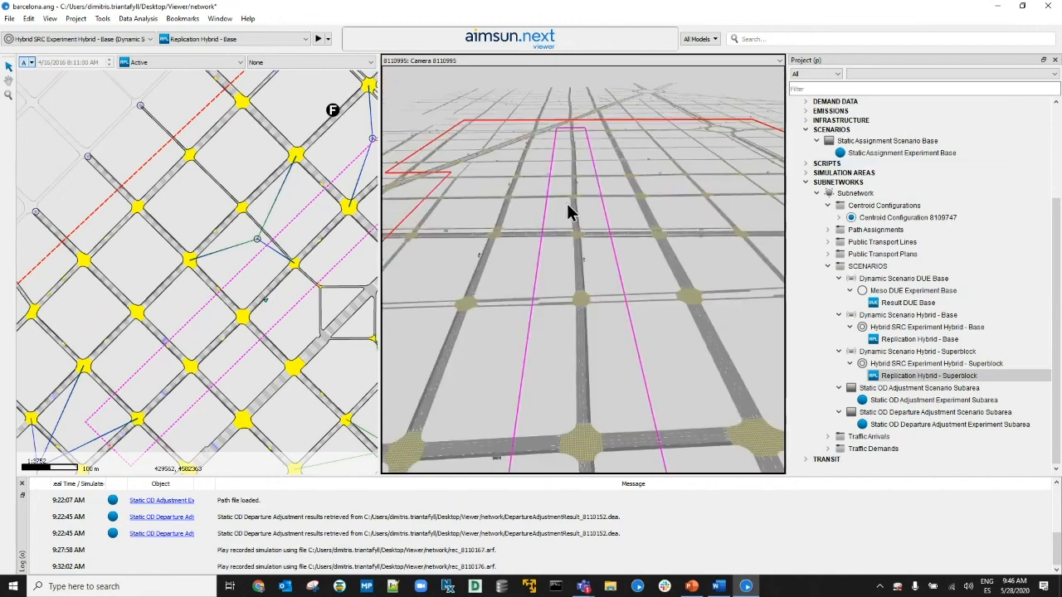
{"action": "right_click", "coordinate": [558, 205]}
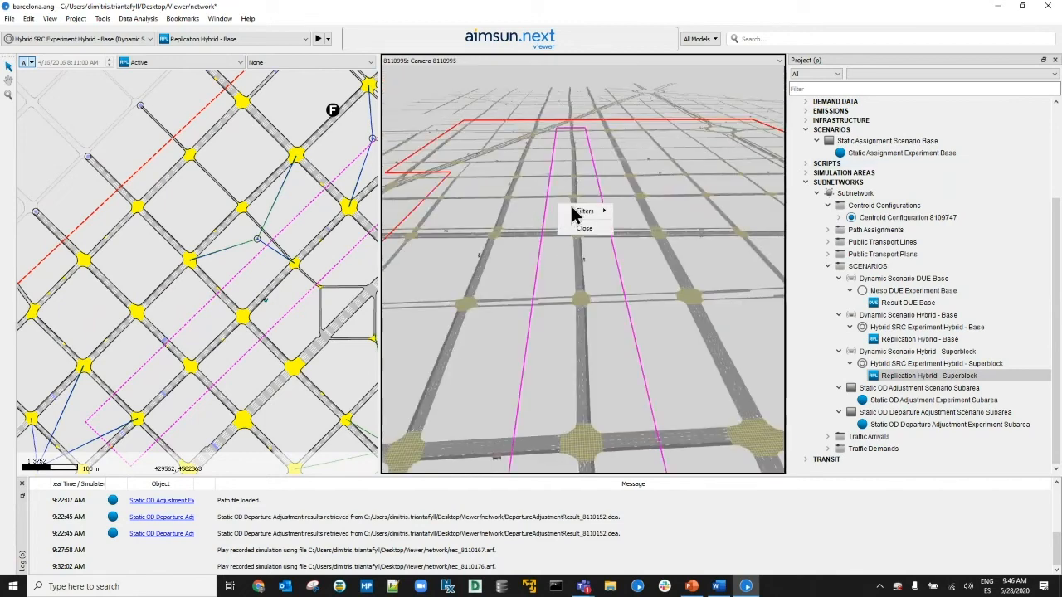
{"action": "left_click", "coordinate": [585, 229]}
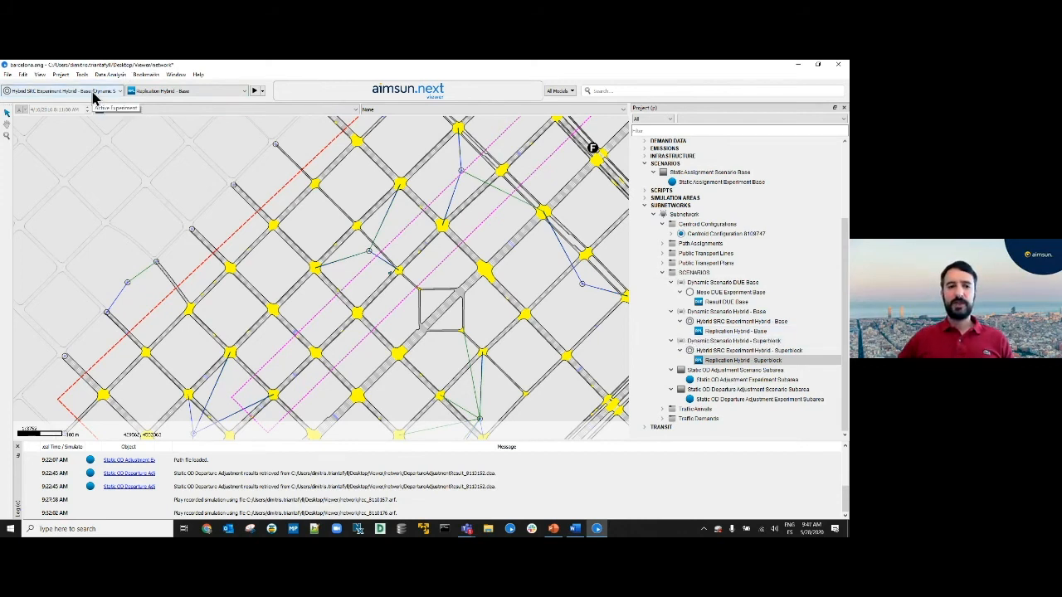
Step: Apply the VM_Superblock view mode and alternate the active experiment between Hybrid - Superblock and Hybrid - Base, ending on Base
{"action": "left_click", "coordinate": [376, 110]}
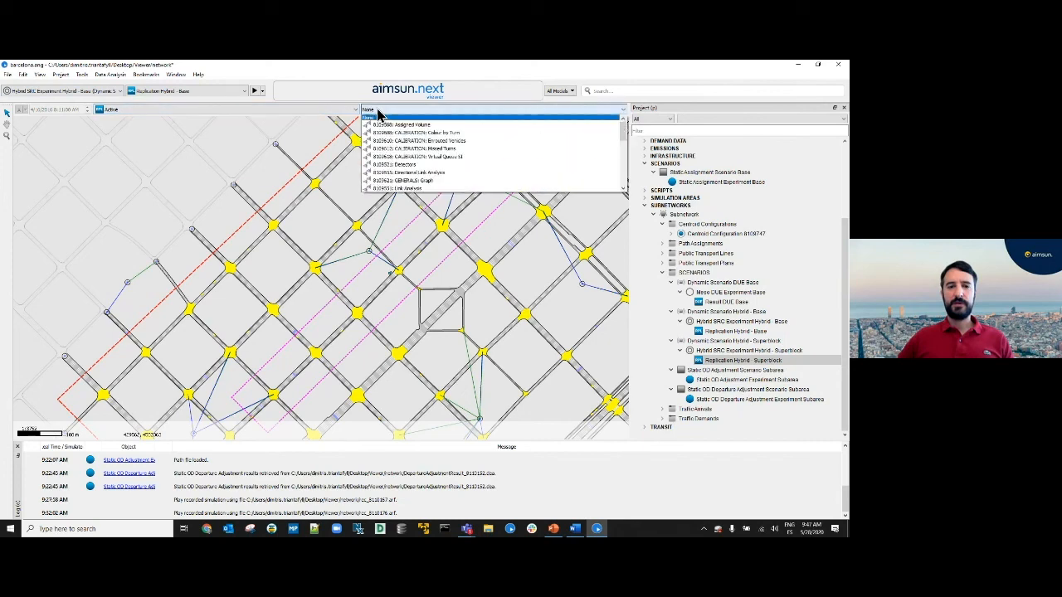
{"action": "left_click", "coordinate": [421, 157]}
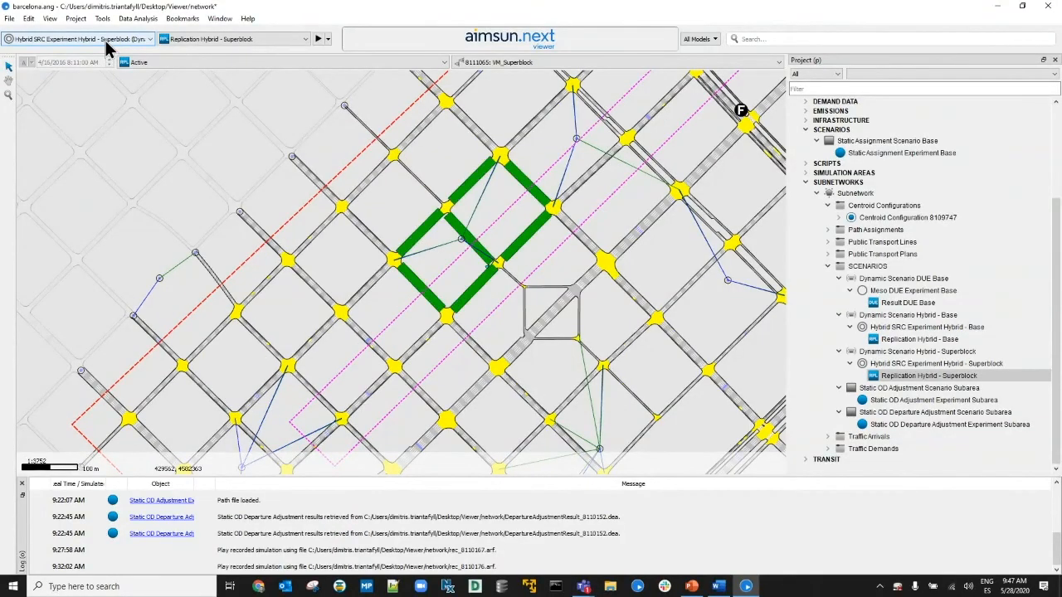
{"action": "scroll", "coordinate": [105, 47], "scroll_direction": "up", "scroll_amount": 1}
{"action": "scroll", "coordinate": [106, 47], "scroll_direction": "down", "scroll_amount": 1}
{"action": "scroll", "coordinate": [105, 48], "scroll_direction": "up", "scroll_amount": 1}
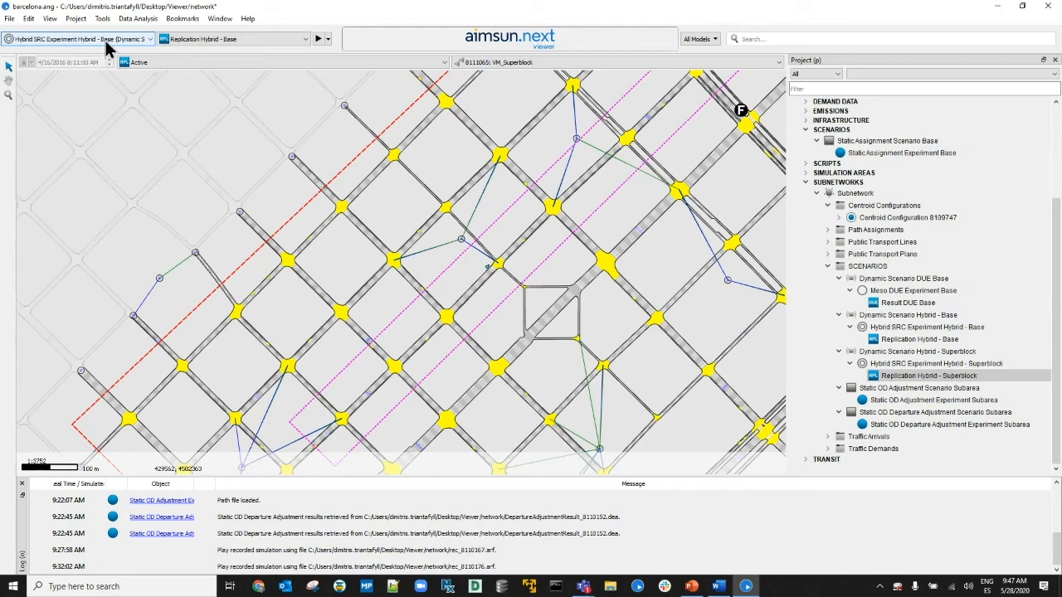
{"action": "scroll", "coordinate": [105, 47], "scroll_direction": "down", "scroll_amount": 1}
{"action": "scroll", "coordinate": [105, 47], "scroll_direction": "up", "scroll_amount": 1}
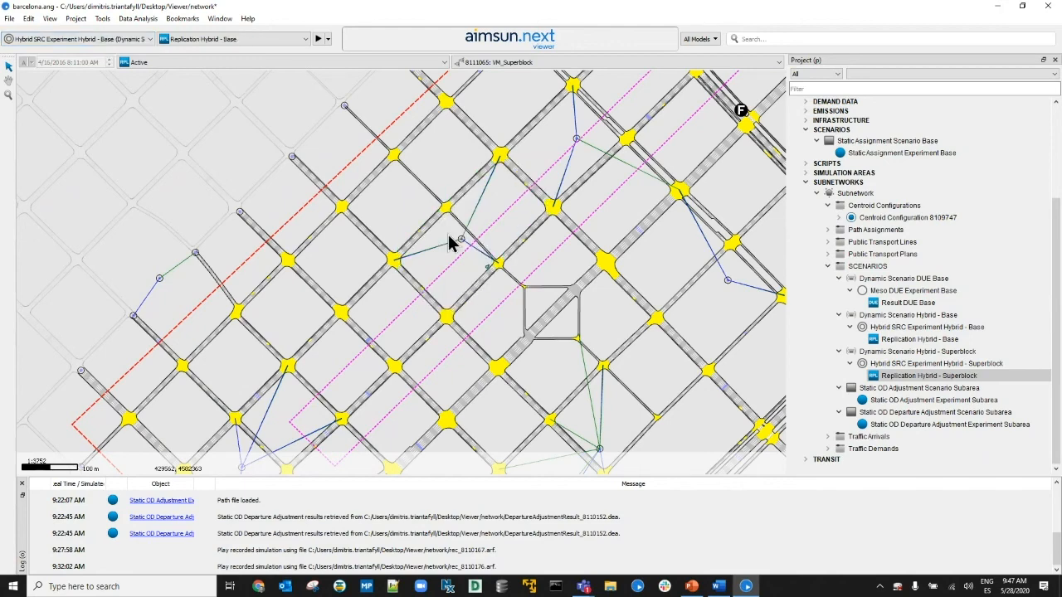
Step: Collapse the Subnetwork, Print Layouts, Real Data Sets, Data Analysis and Scenarios branches of the project tree
{"action": "scroll", "coordinate": [450, 237], "scroll_direction": "up", "scroll_amount": 3}
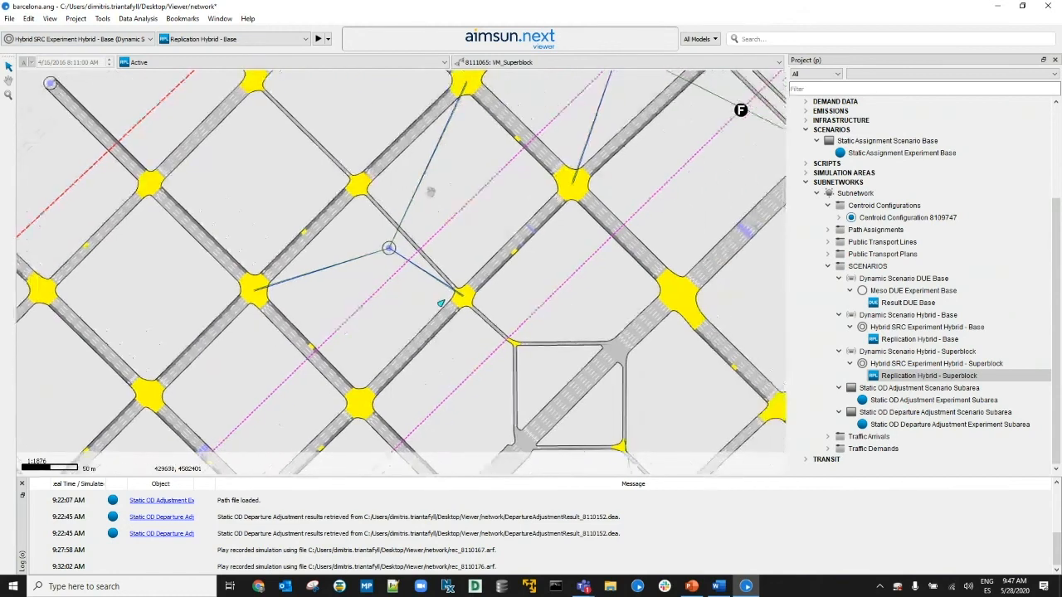
{"action": "left_click", "coordinate": [827, 206]}
{"action": "left_click", "coordinate": [813, 206]}
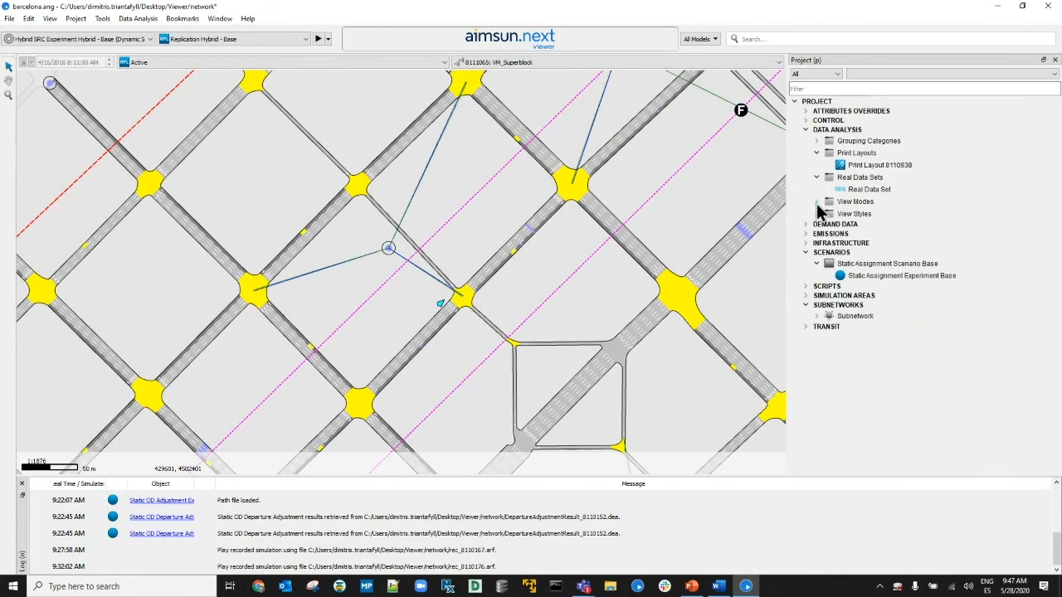
{"action": "left_click", "coordinate": [816, 154]}
{"action": "left_click", "coordinate": [817, 165]}
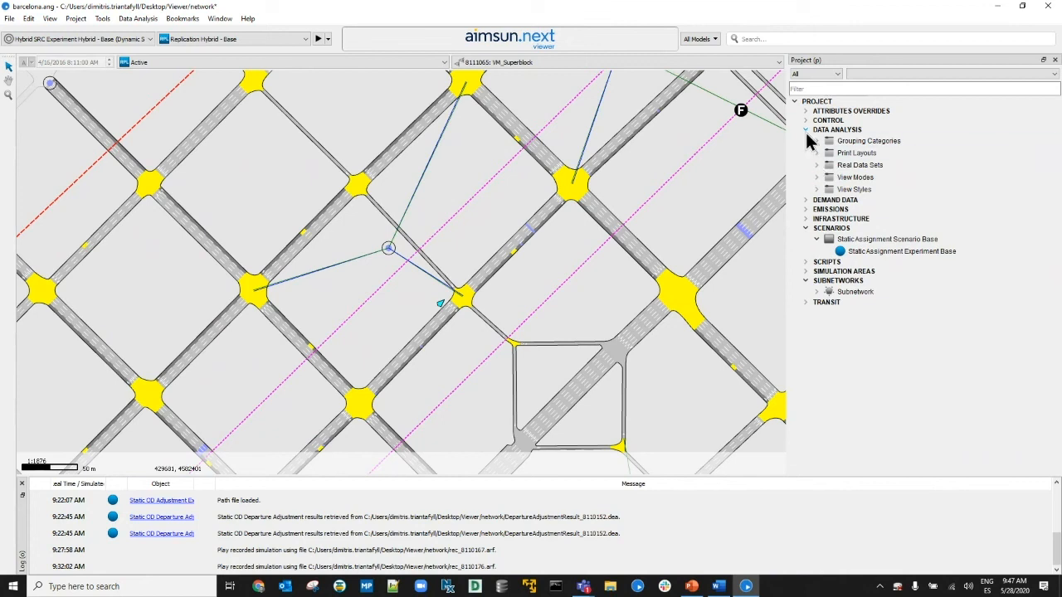
{"action": "left_click", "coordinate": [805, 129]}
{"action": "left_click", "coordinate": [806, 167]}
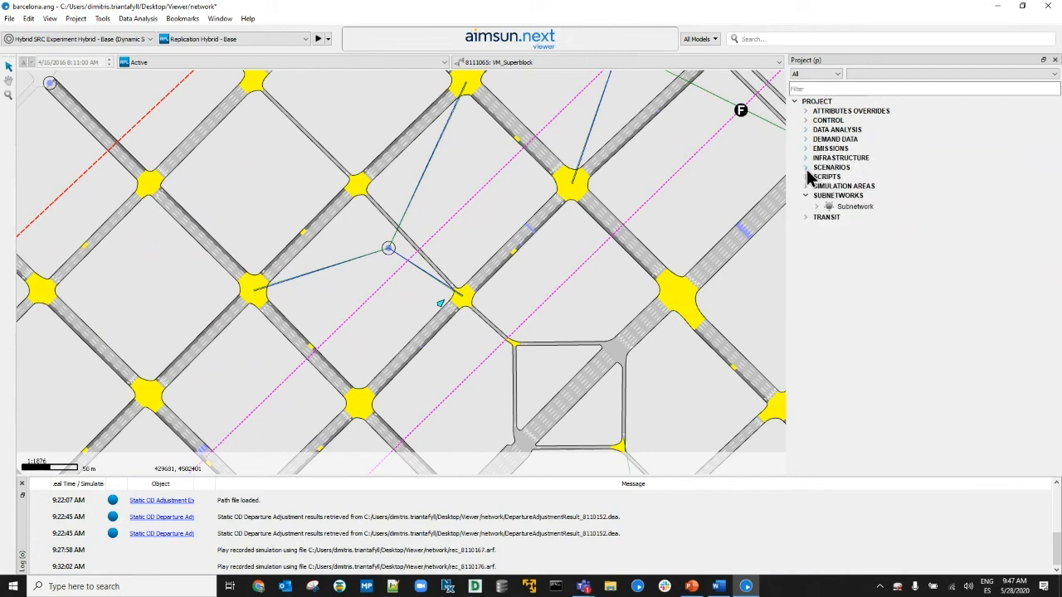
Step: Open Geometry Configuration Superblock under Infrastructure, review the sections existing only there beside the map, and close it and its folder
{"action": "left_click", "coordinate": [806, 158]}
{"action": "left_click", "coordinate": [821, 169]}
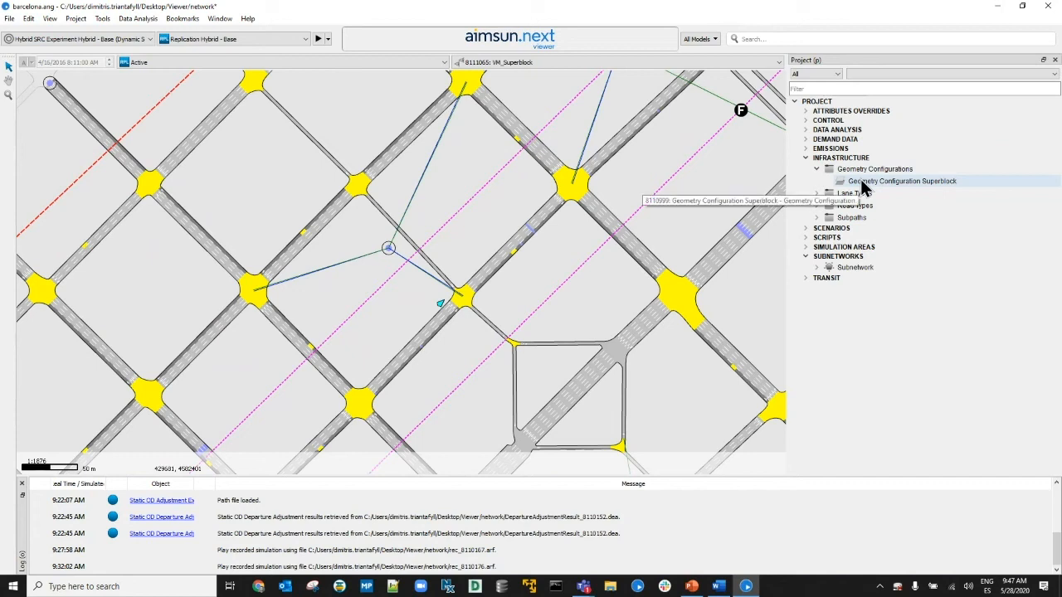
{"action": "double_click", "coordinate": [863, 182]}
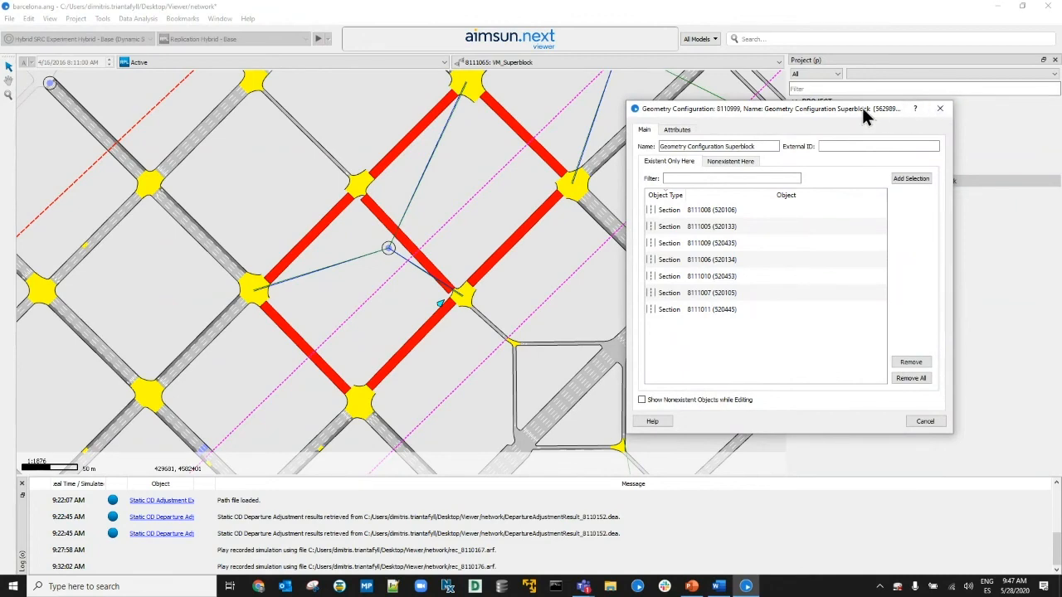
{"action": "left_click_drag", "start_coordinate": [863, 116], "coordinate": [817, 141]}
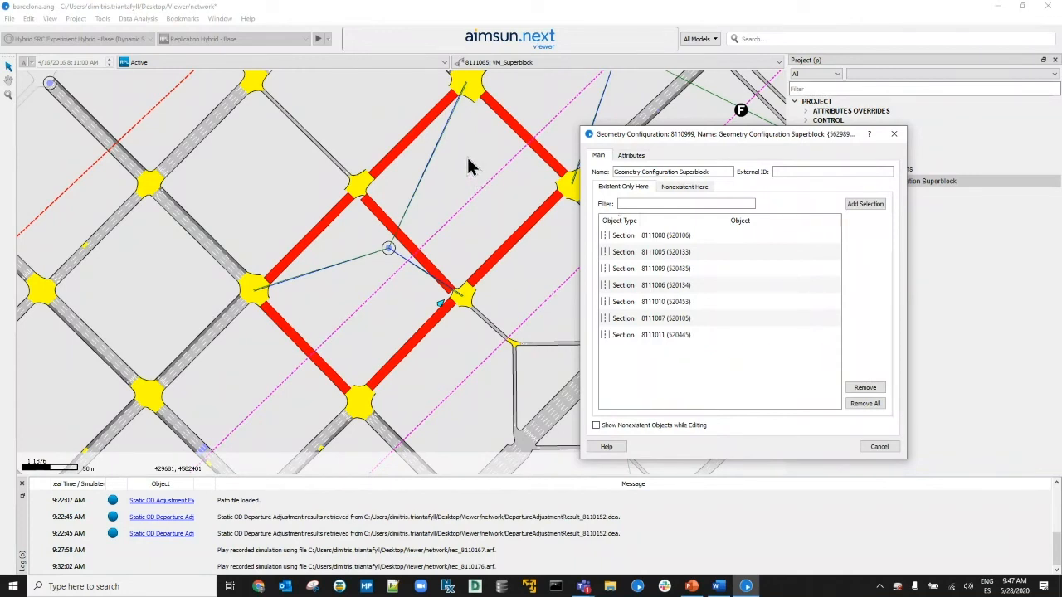
{"action": "left_click", "coordinate": [892, 135]}
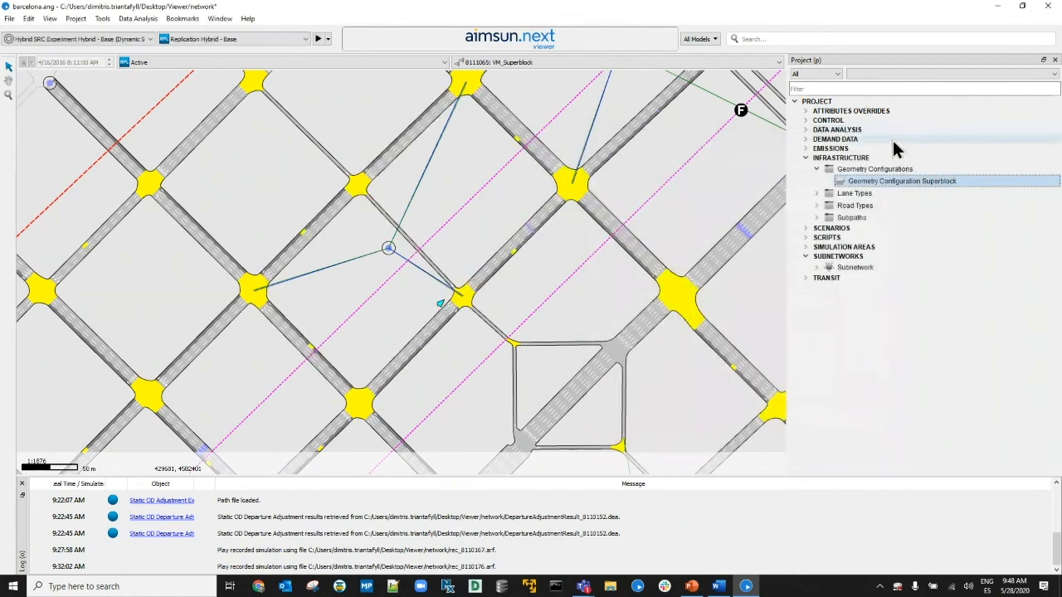
{"action": "left_click", "coordinate": [816, 169]}
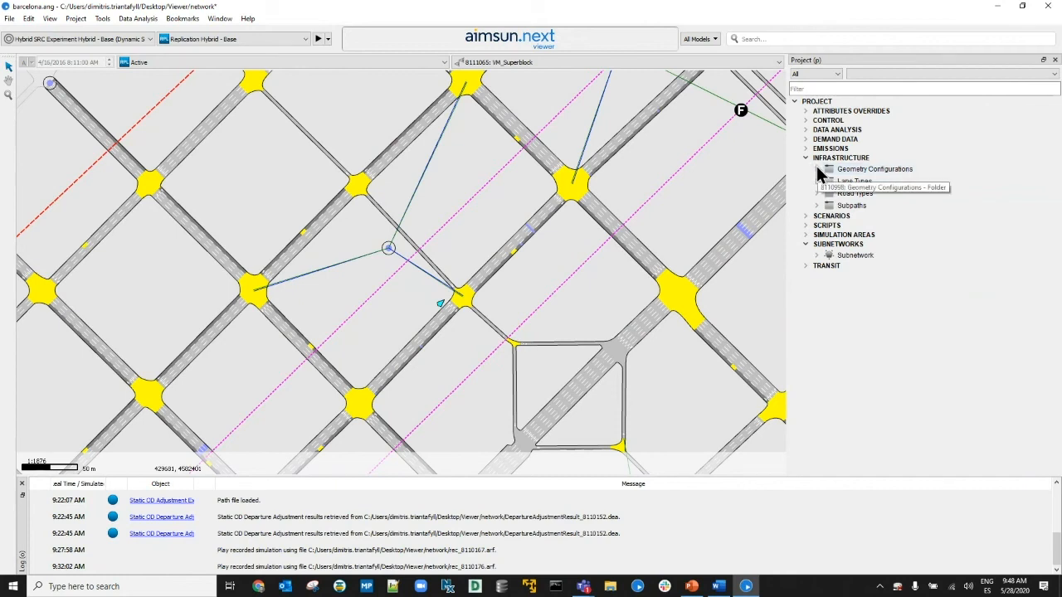
Step: Open the subnetwork's Dynamic Scenario Hybrid - Superblock, check its assigned geometry configuration, and close it to return to the map
{"action": "left_click", "coordinate": [817, 258]}
{"action": "scroll", "coordinate": [866, 340], "scroll_direction": "down", "scroll_amount": 2}
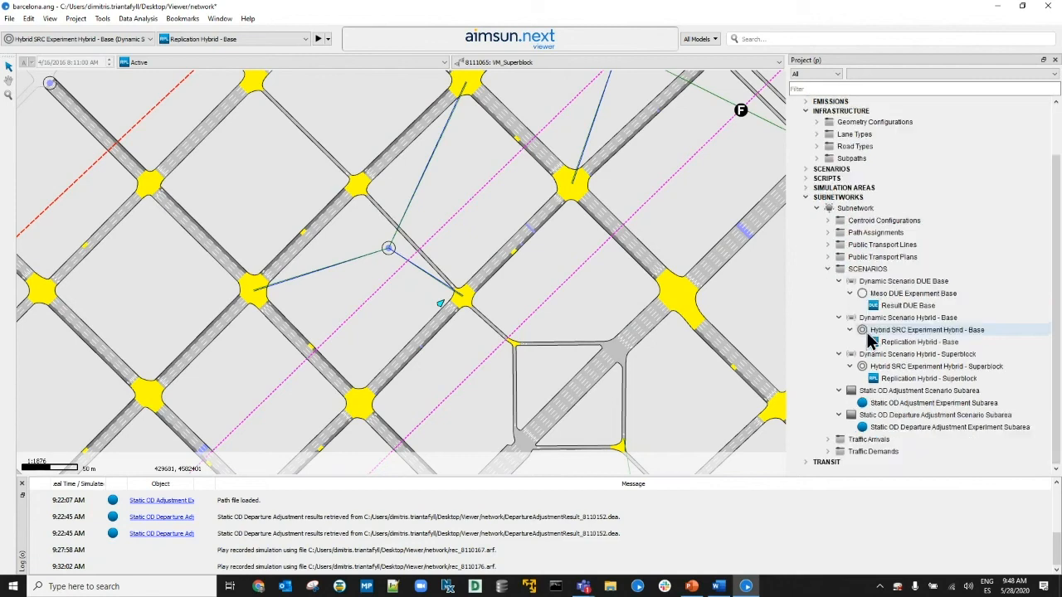
{"action": "double_click", "coordinate": [877, 355]}
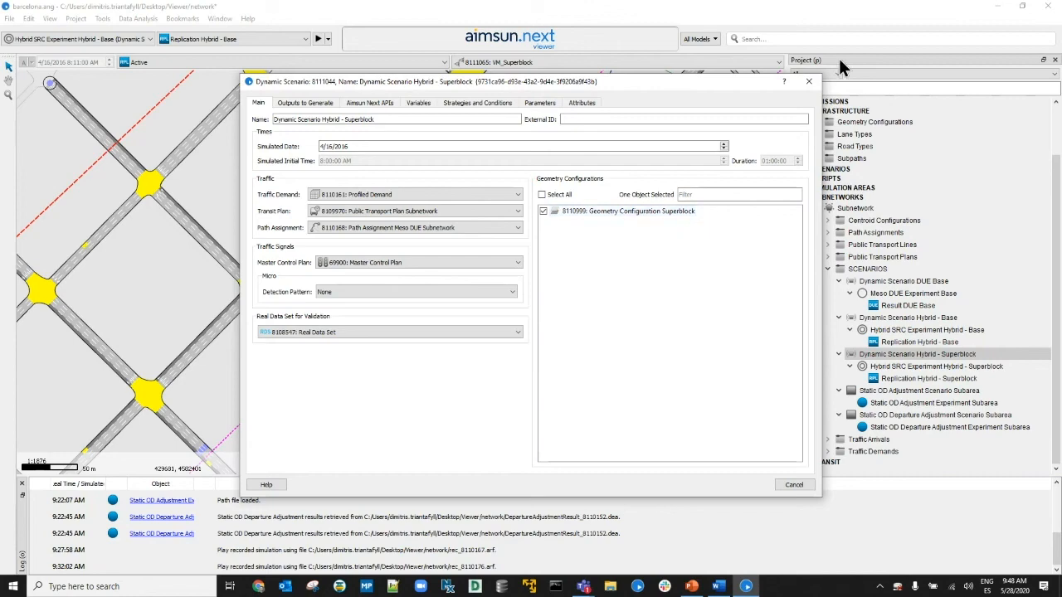
{"action": "left_click", "coordinate": [808, 81]}
{"action": "left_click_drag", "start_coordinate": [437, 145], "coordinate": [478, 157]}
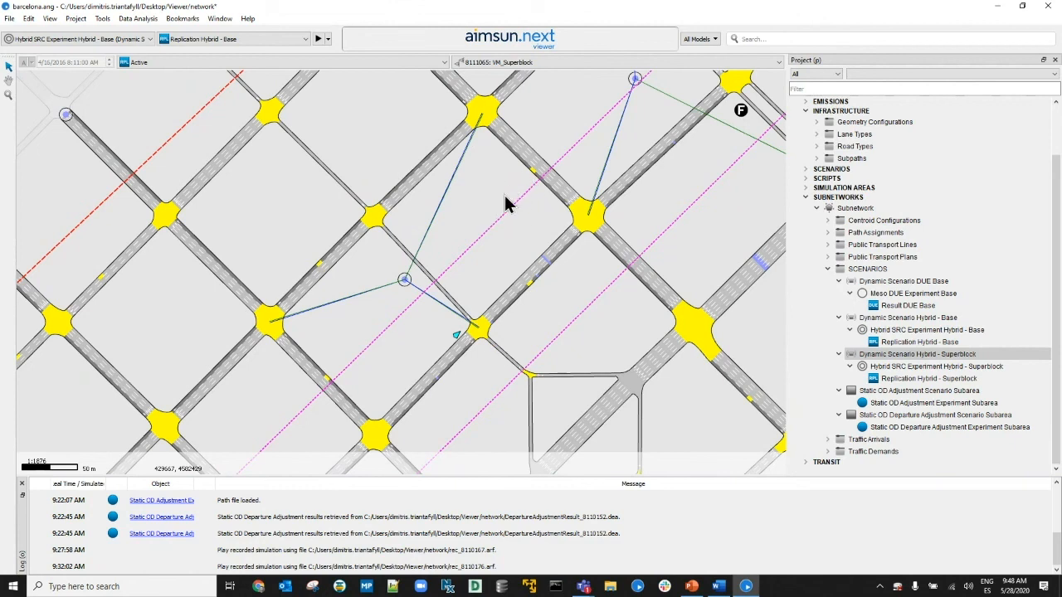
Step: Expand the subnetwork's Centroid Configurations folder and check the subfolders of its centroid configuration
{"action": "left_click", "coordinate": [827, 220]}
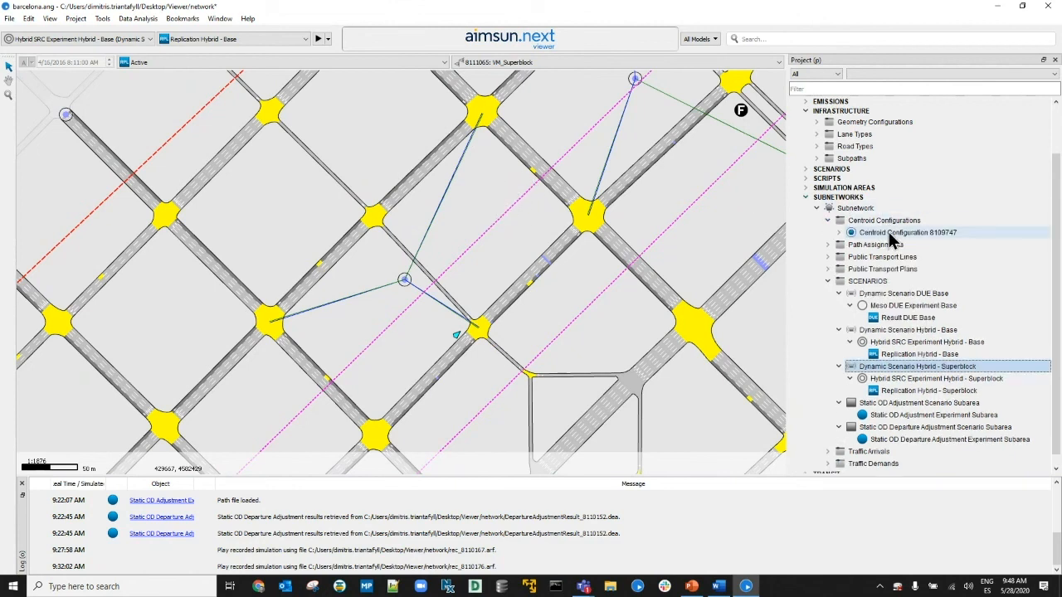
{"action": "left_click", "coordinate": [838, 232]}
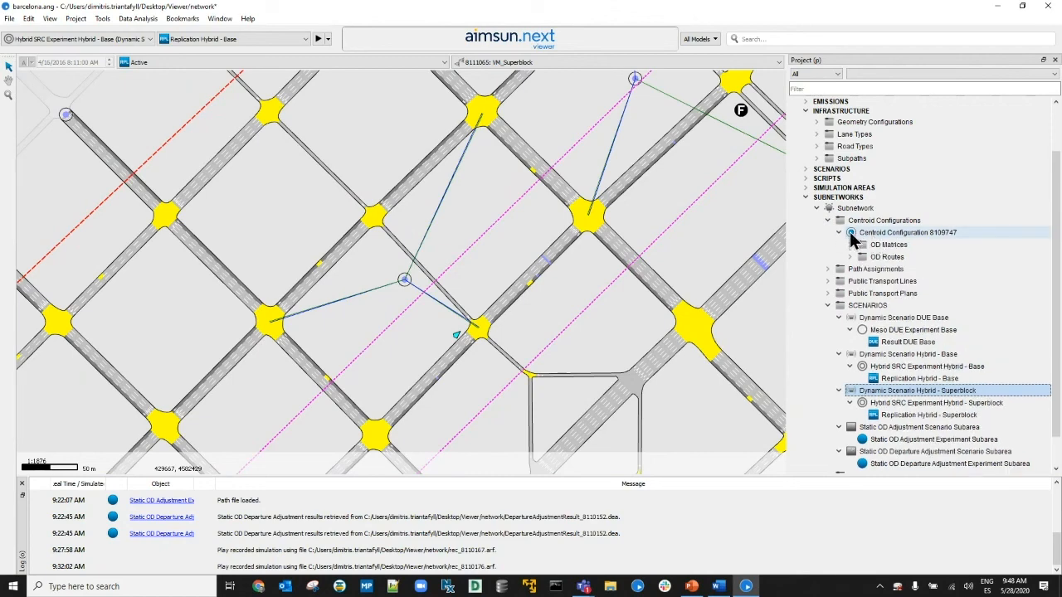
{"action": "left_click", "coordinate": [839, 232]}
Step: Reopen Geometry Configuration Superblock, review the sections listed as nonexistent there, and close it and its folder
{"action": "left_click", "coordinate": [817, 122]}
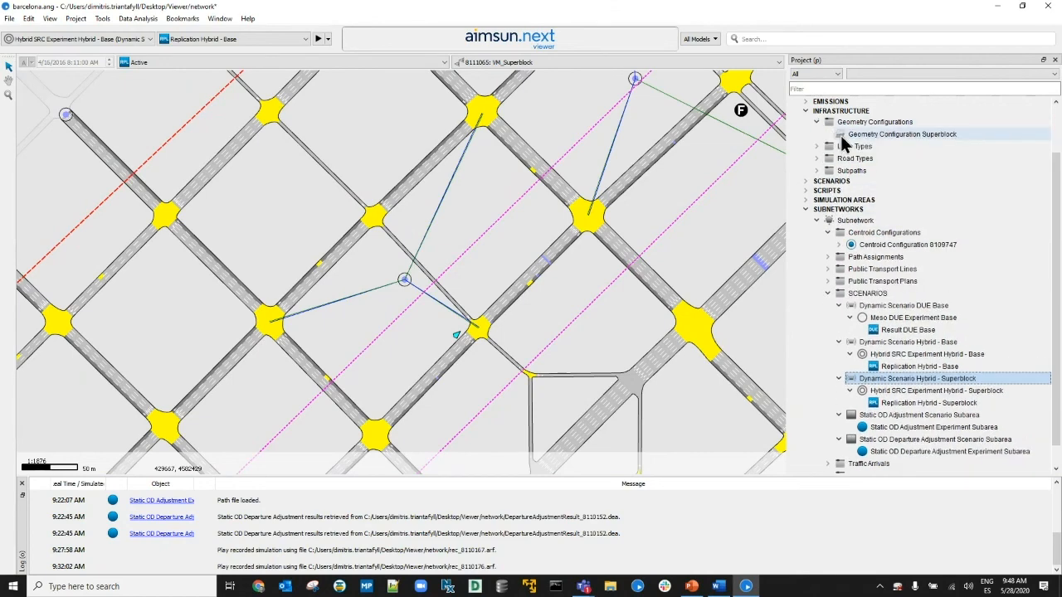
{"action": "double_click", "coordinate": [842, 138]}
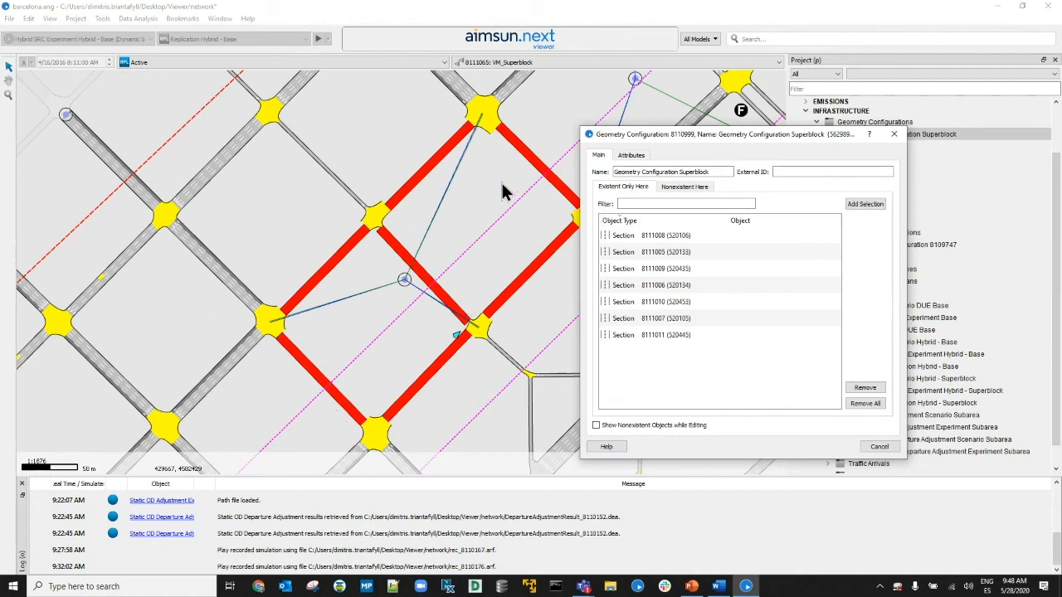
{"action": "left_click", "coordinate": [676, 187]}
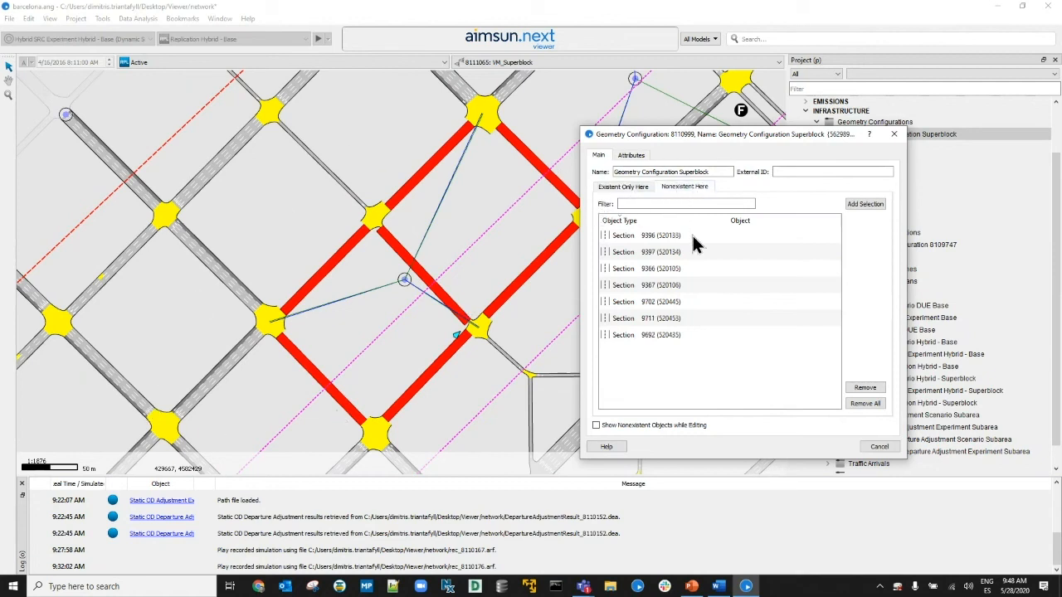
{"action": "left_click", "coordinate": [892, 135]}
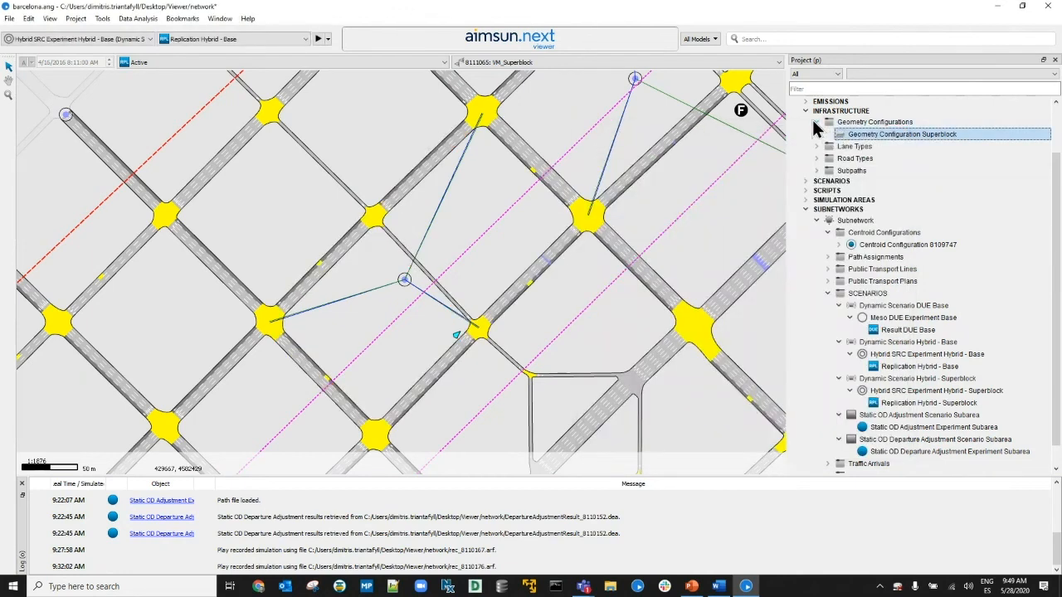
{"action": "left_click", "coordinate": [816, 123]}
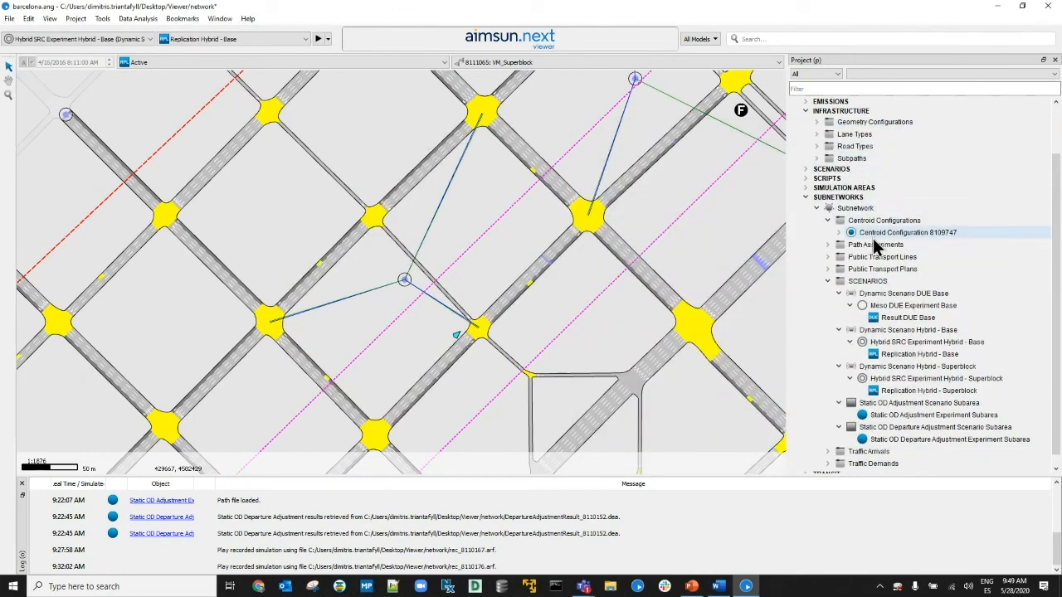
Step: Open Attributes Override Acceleration Factor AND Speed limit, enlarge its window, review the sections' maximum speed overrides against the map, and close it
{"action": "scroll", "coordinate": [881, 259], "scroll_direction": "down", "scroll_amount": 1}
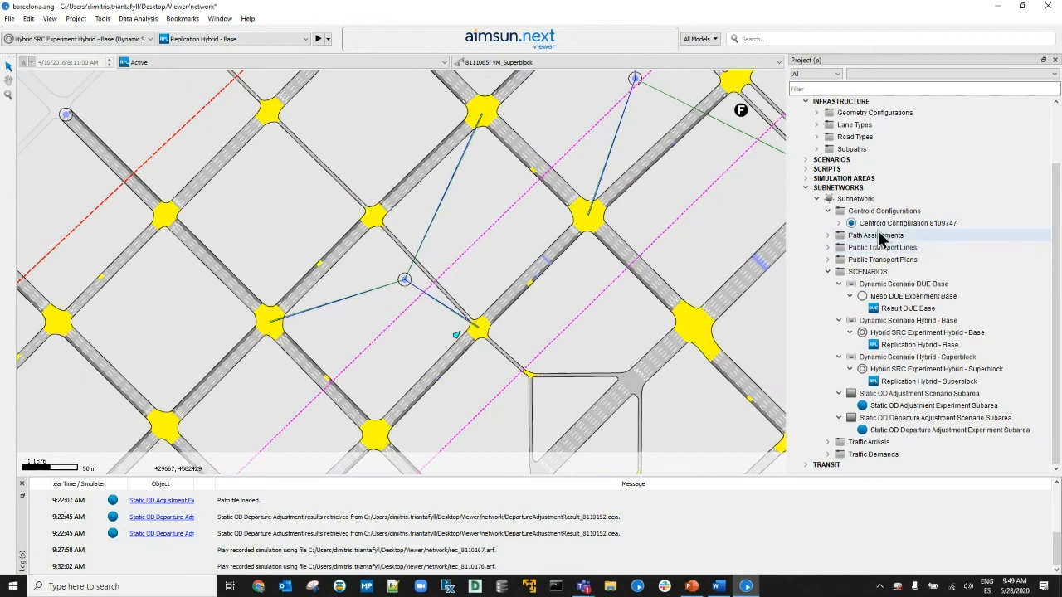
{"action": "scroll", "coordinate": [879, 228], "scroll_direction": "up", "scroll_amount": 3}
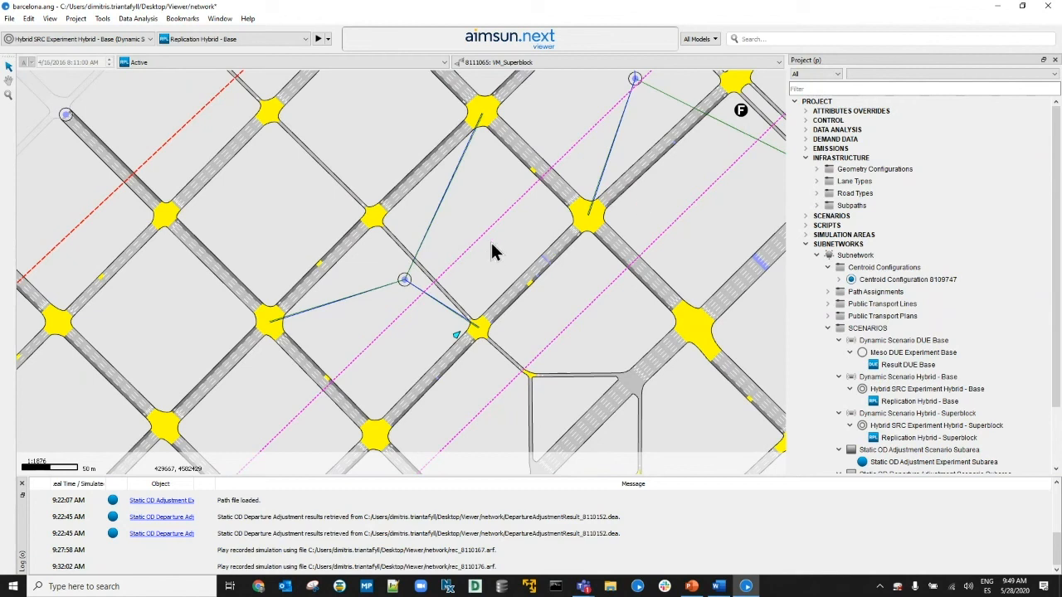
{"action": "left_click", "coordinate": [805, 111]}
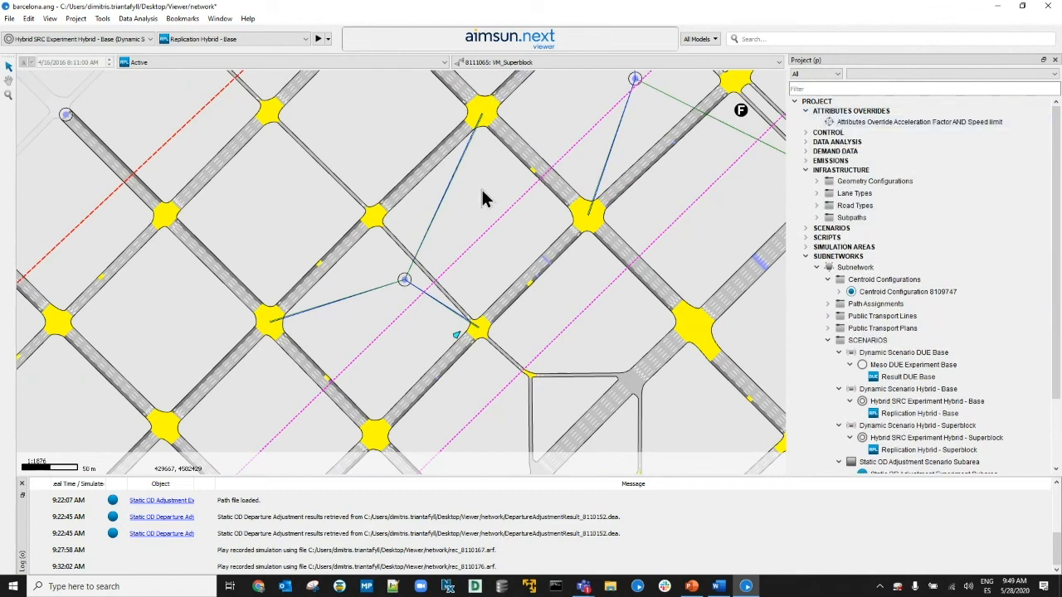
{"action": "scroll", "coordinate": [485, 199], "scroll_direction": "down", "scroll_amount": 3}
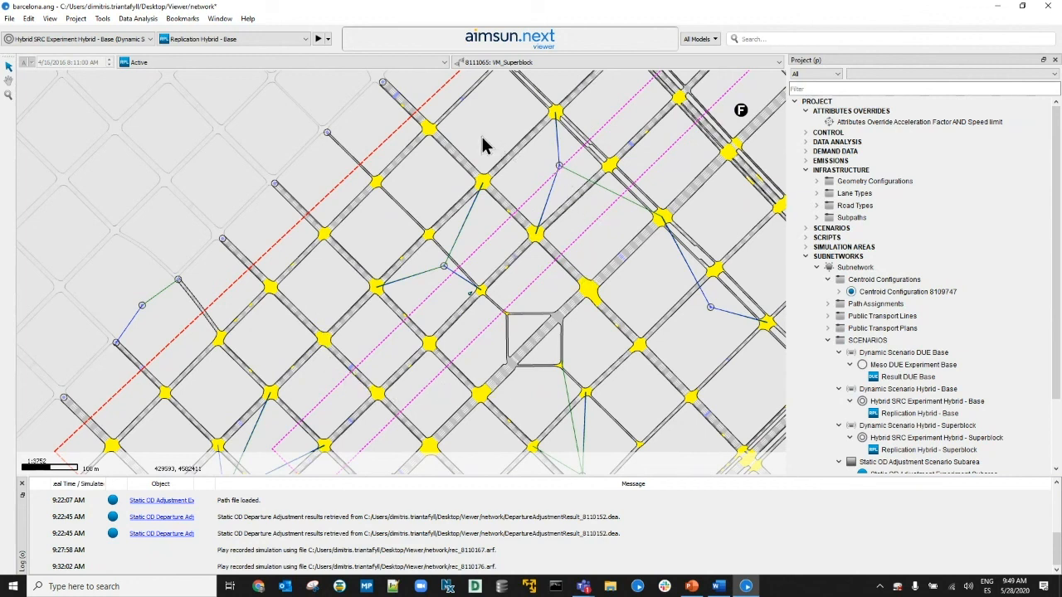
{"action": "double_click", "coordinate": [884, 122]}
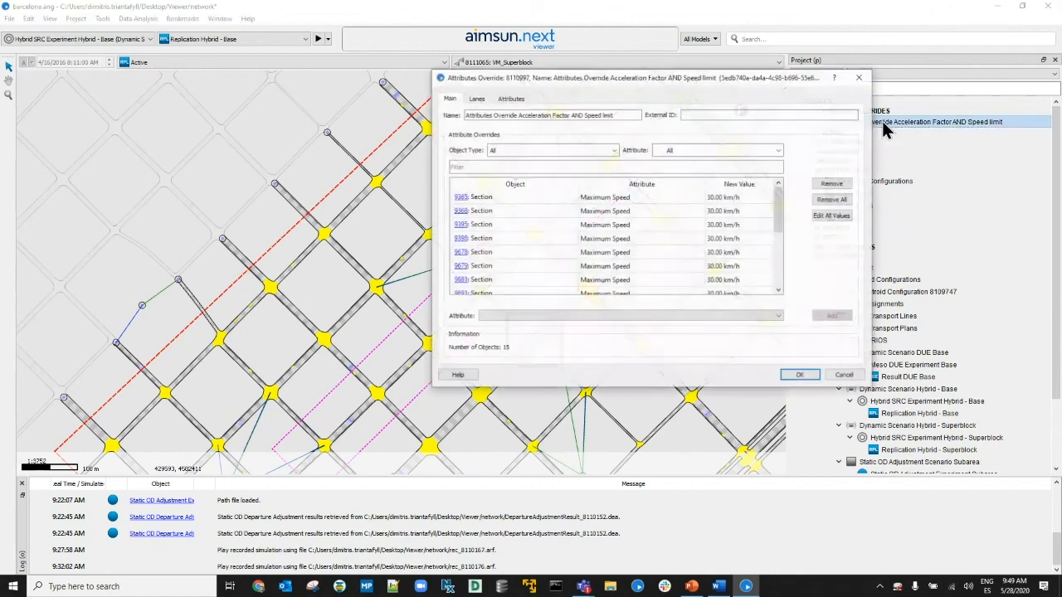
{"action": "left_click_drag", "start_coordinate": [727, 78], "coordinate": [548, 52]}
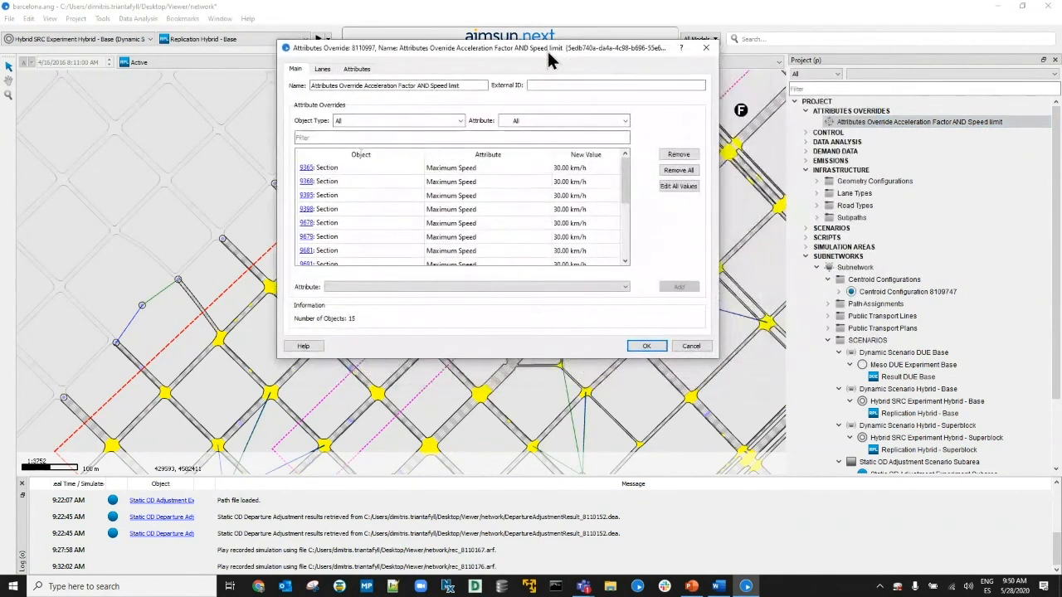
{"action": "left_click_drag", "start_coordinate": [501, 362], "coordinate": [506, 488]}
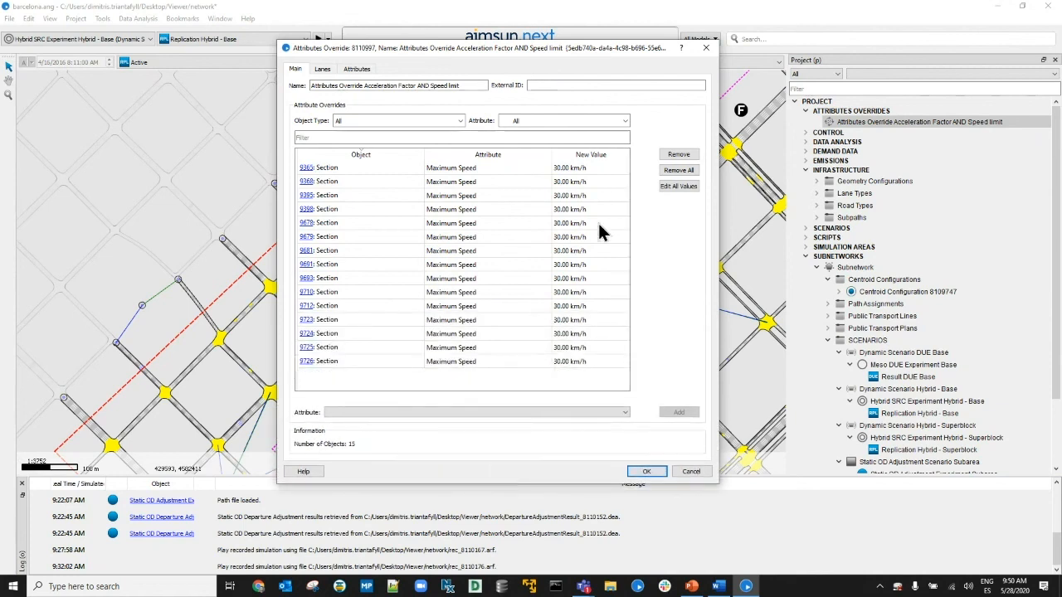
{"action": "left_click", "coordinate": [705, 51]}
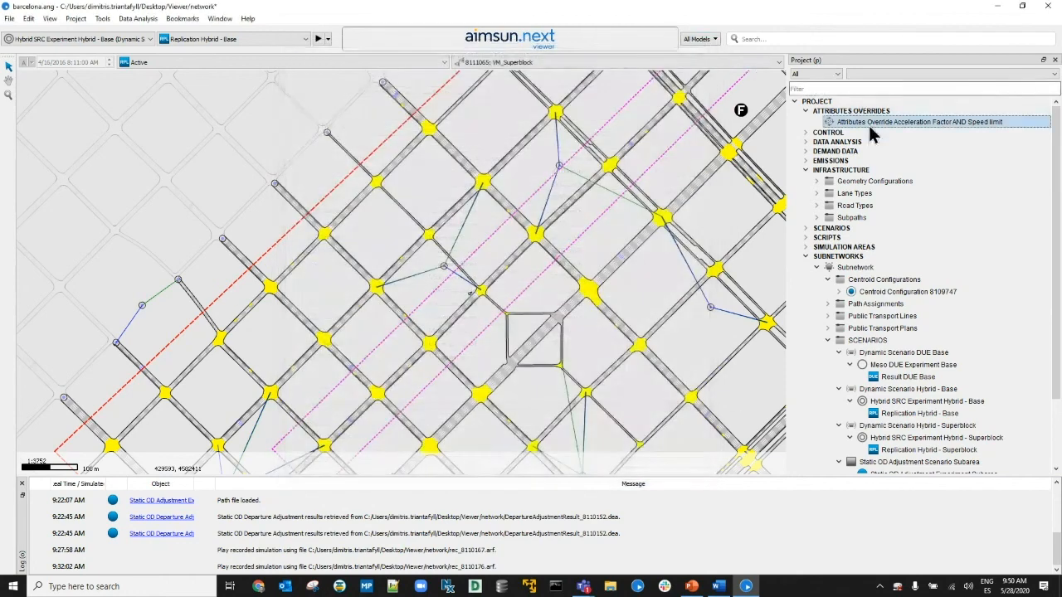
{"action": "double_click", "coordinate": [871, 122]}
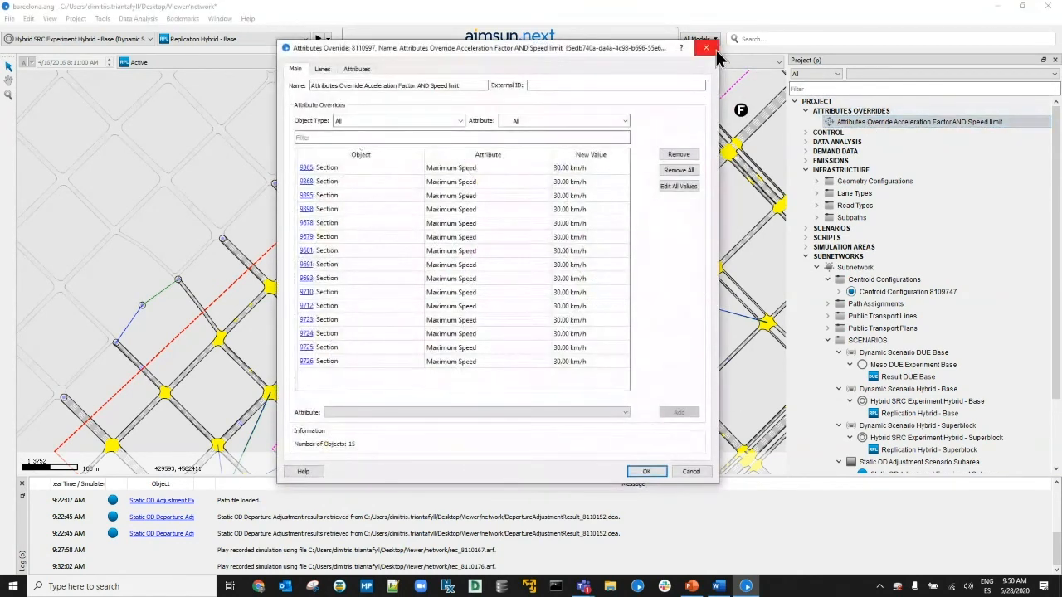
{"action": "left_click_drag", "start_coordinate": [426, 48], "coordinate": [563, 34]}
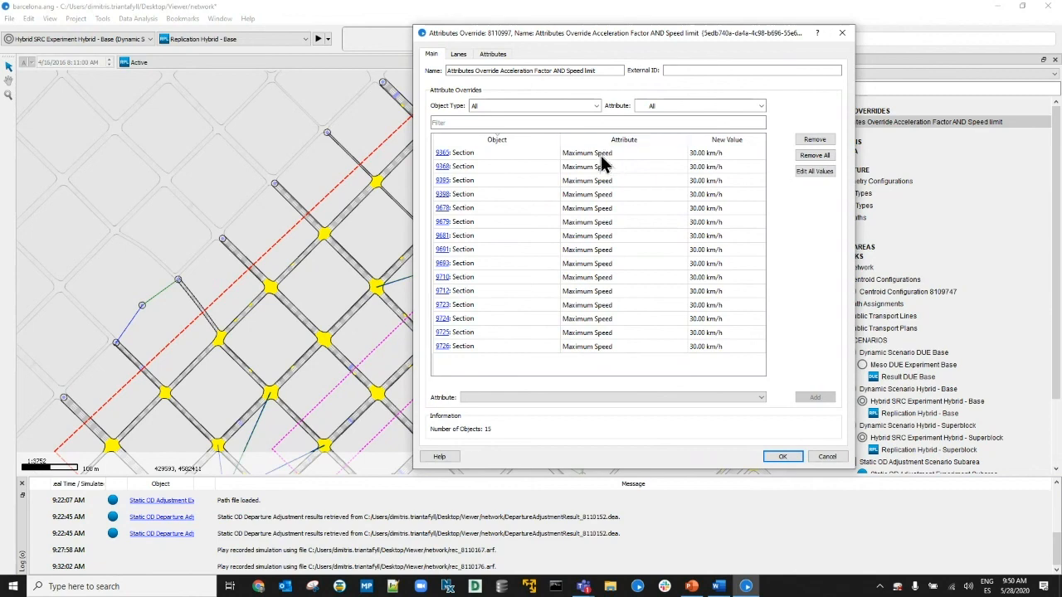
{"action": "left_click", "coordinate": [783, 457]}
Step: Open the Hybrid SRC Experiment Hybrid - Base, check its attributes override selection, and close it
{"action": "scroll", "coordinate": [862, 349], "scroll_direction": "down", "scroll_amount": 2}
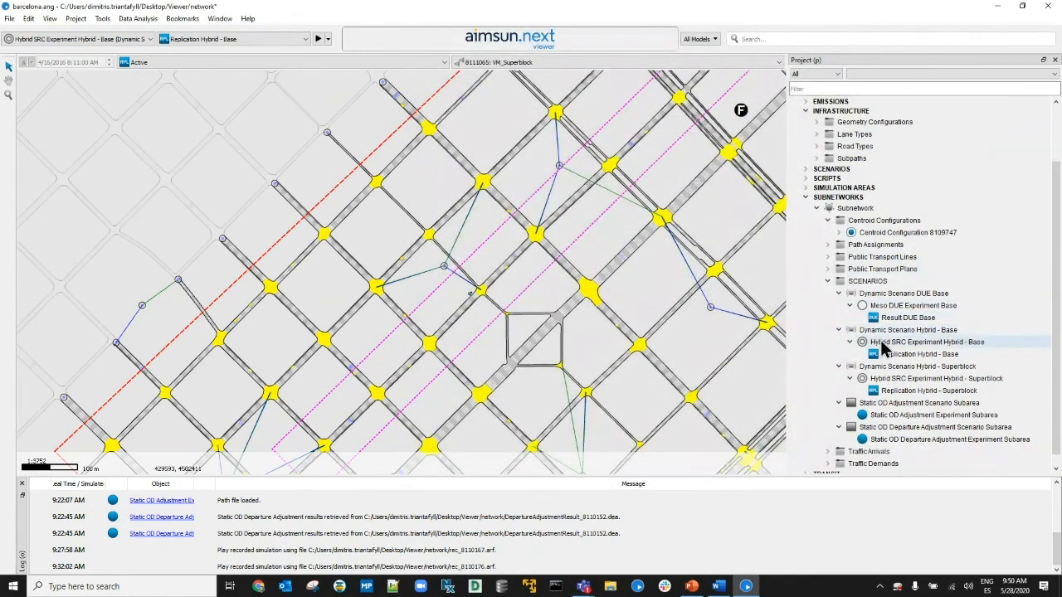
{"action": "double_click", "coordinate": [883, 345]}
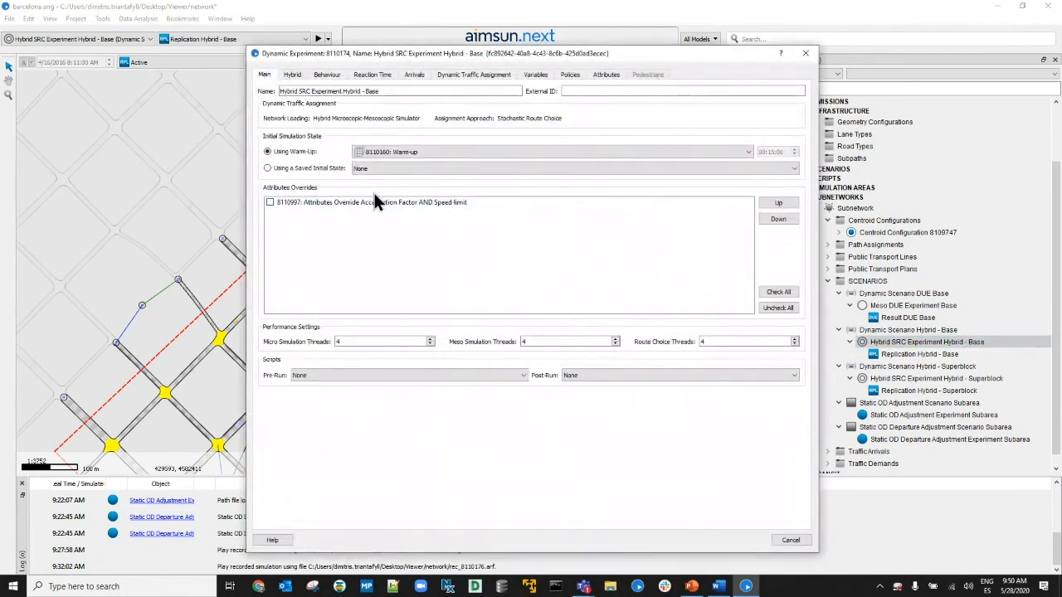
{"action": "key", "text": "Escape"}
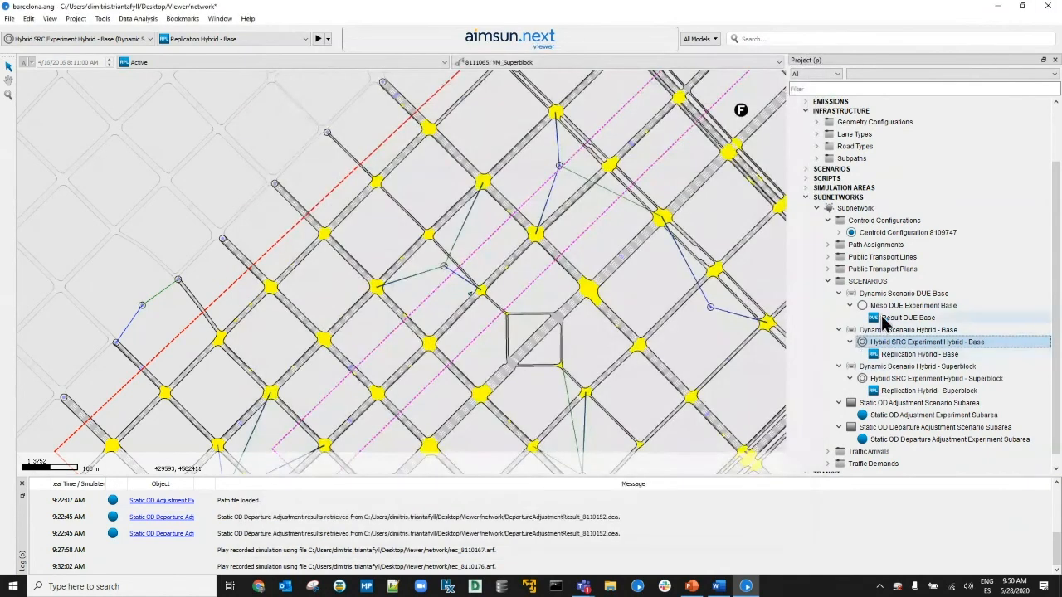
Step: Apply the VM_maximum_speed view mode and alternate the active experiment between Hybrid - Superblock and Hybrid - Base, ending on Base
{"action": "left_click", "coordinate": [550, 63]}
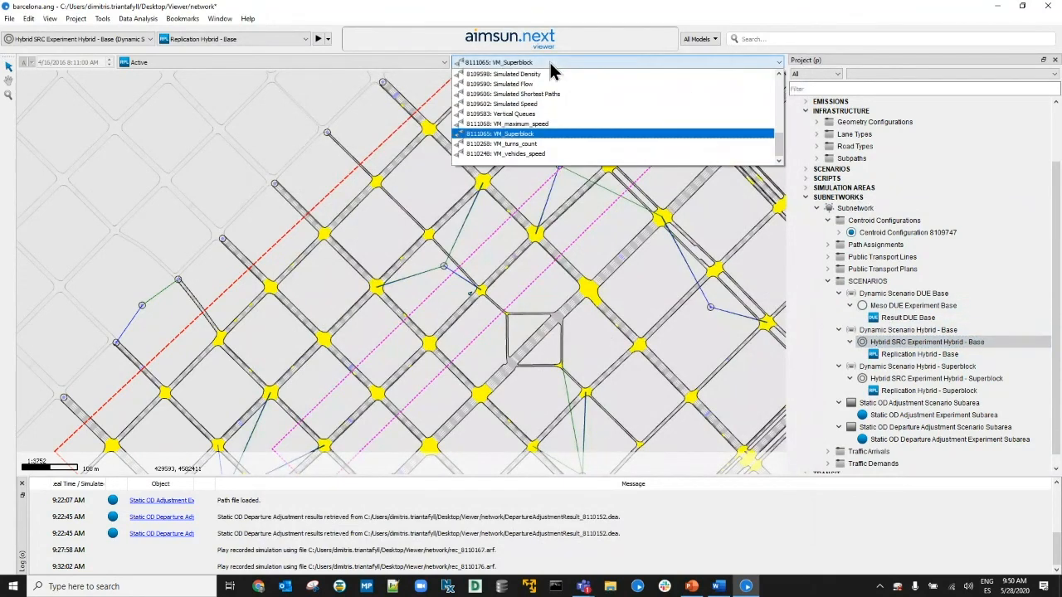
{"action": "left_click", "coordinate": [550, 104]}
{"action": "scroll", "coordinate": [116, 43], "scroll_direction": "up", "scroll_amount": 1}
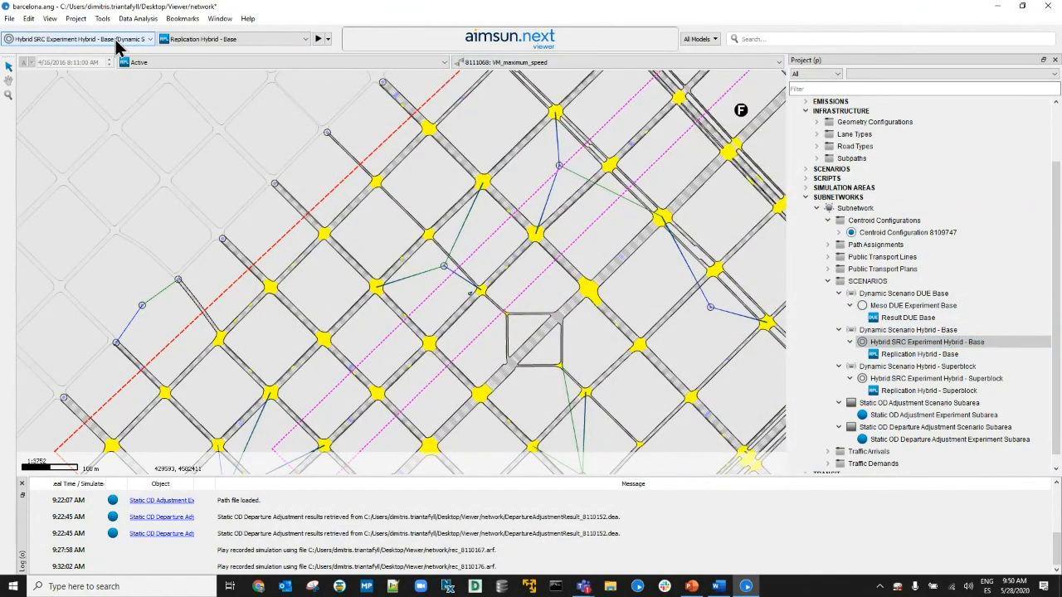
{"action": "scroll", "coordinate": [116, 47], "scroll_direction": "down", "scroll_amount": 1}
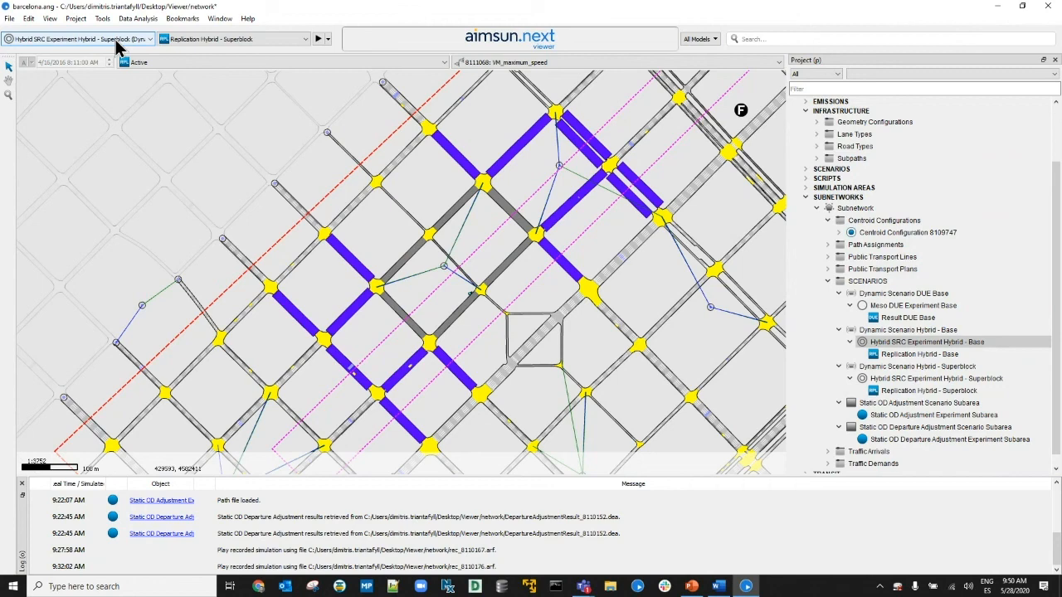
{"action": "scroll", "coordinate": [116, 48], "scroll_direction": "up", "scroll_amount": 1}
{"action": "scroll", "coordinate": [116, 45], "scroll_direction": "down", "scroll_amount": 1}
{"action": "scroll", "coordinate": [116, 45], "scroll_direction": "up", "scroll_amount": 1}
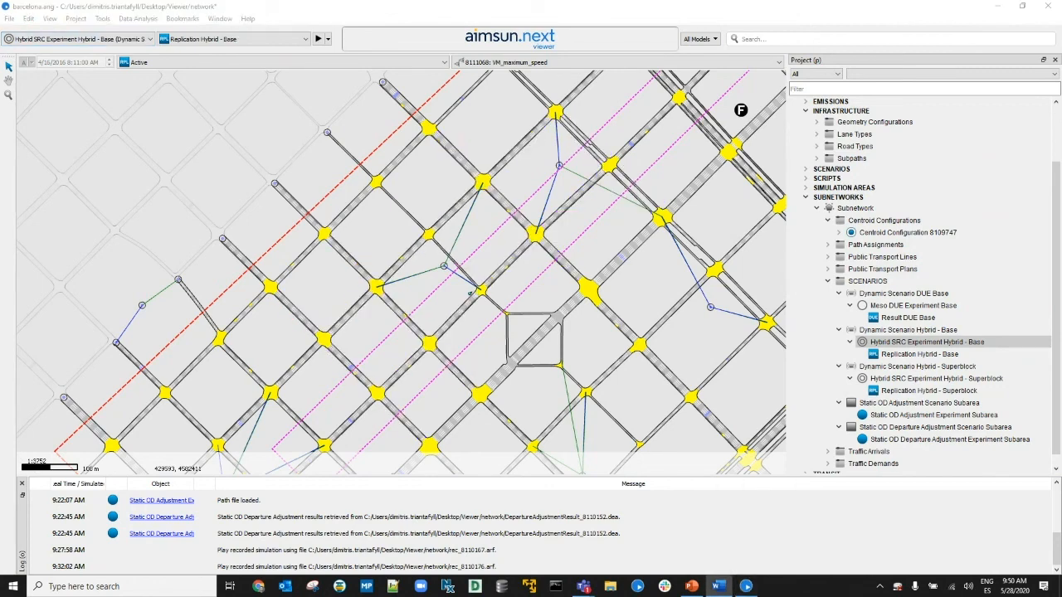